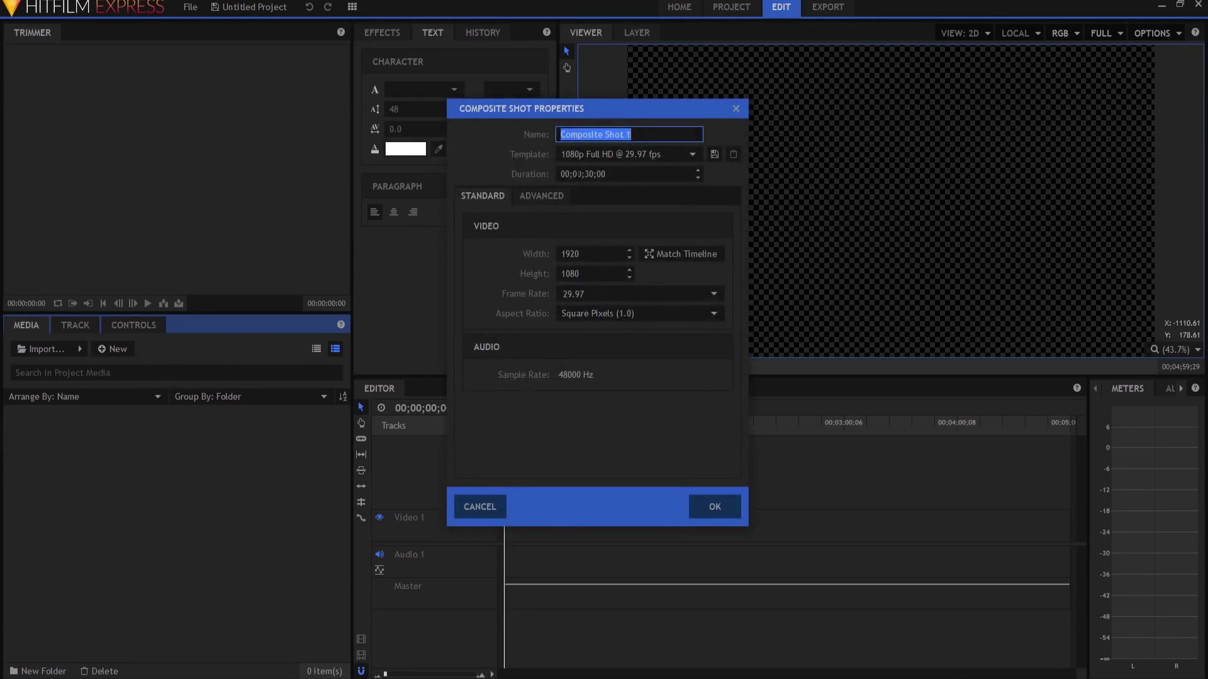
Step: Create a 1080p composite shot lasting 00;01;30;00 and open its timeline
left_click(578, 174)
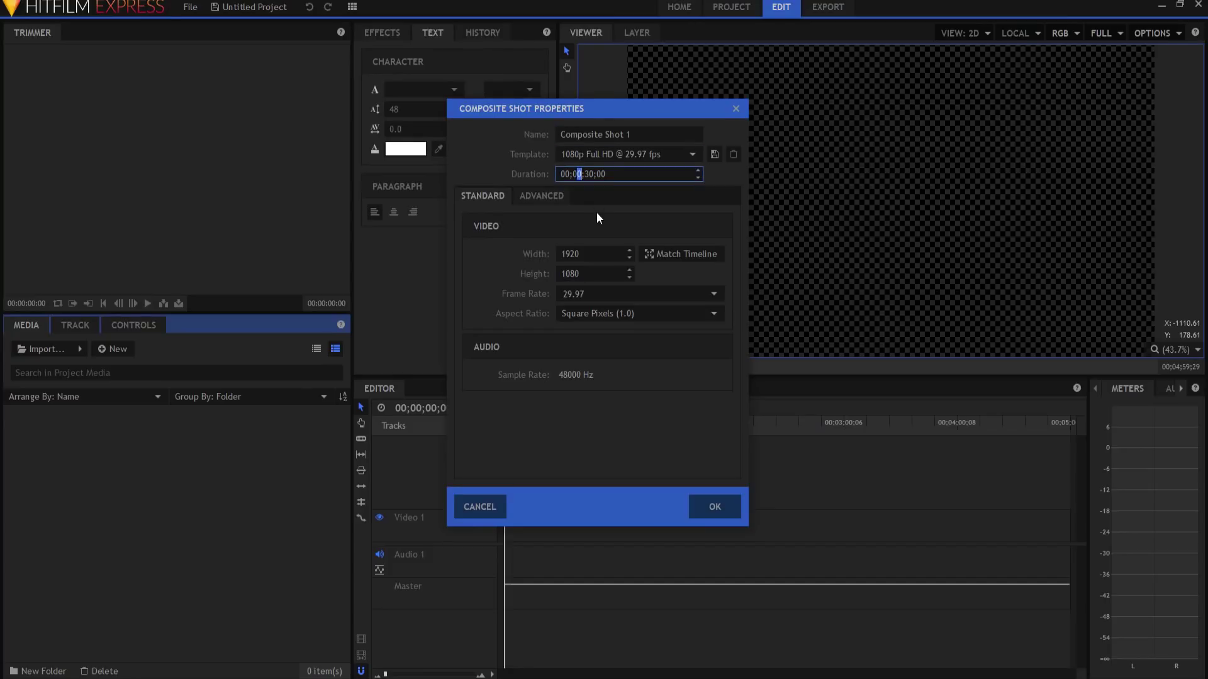
type("1")
left_click(715, 505)
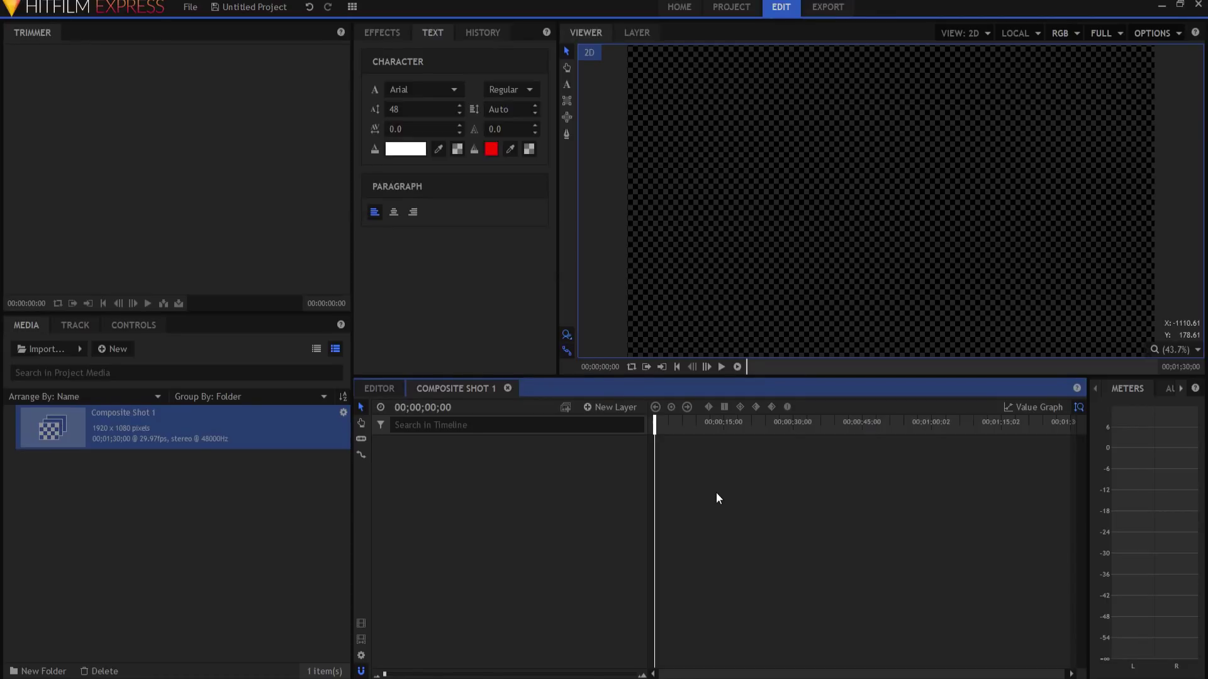
Step: Add a 1320-wide text layer and type 'A long time ago in a galaxy far, far away...'
left_click(607, 407)
left_click(605, 442)
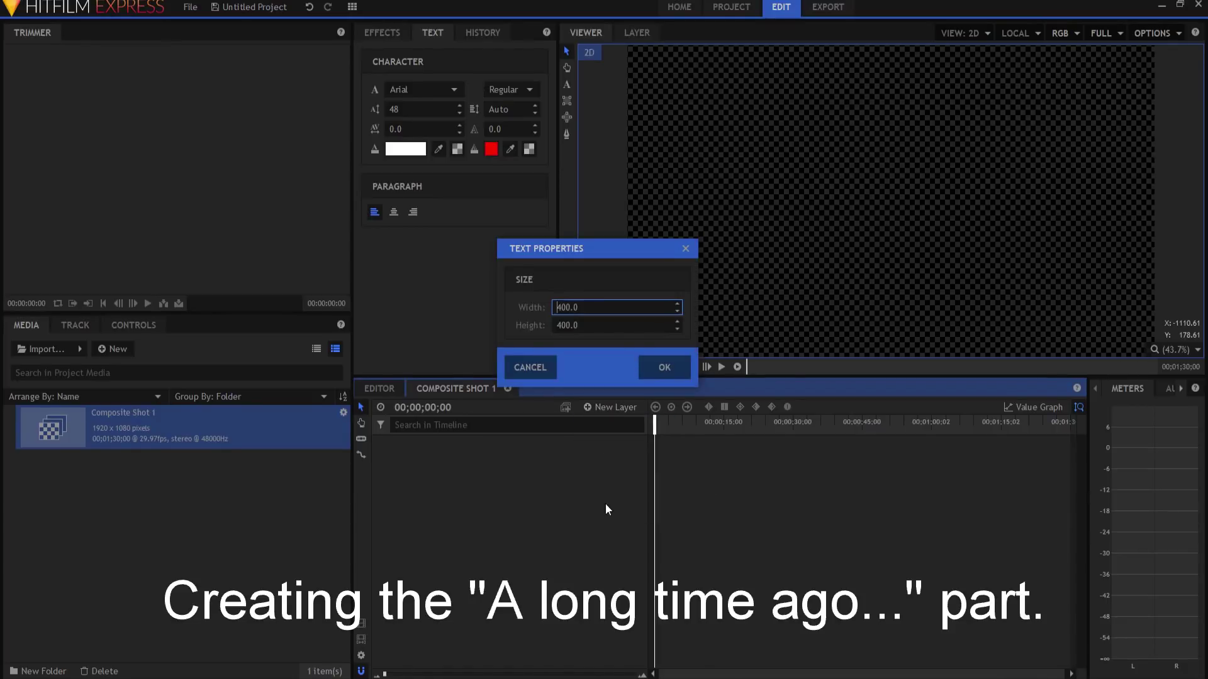
left_click_drag(578, 308, 554, 308)
type("1320")
left_click(663, 366)
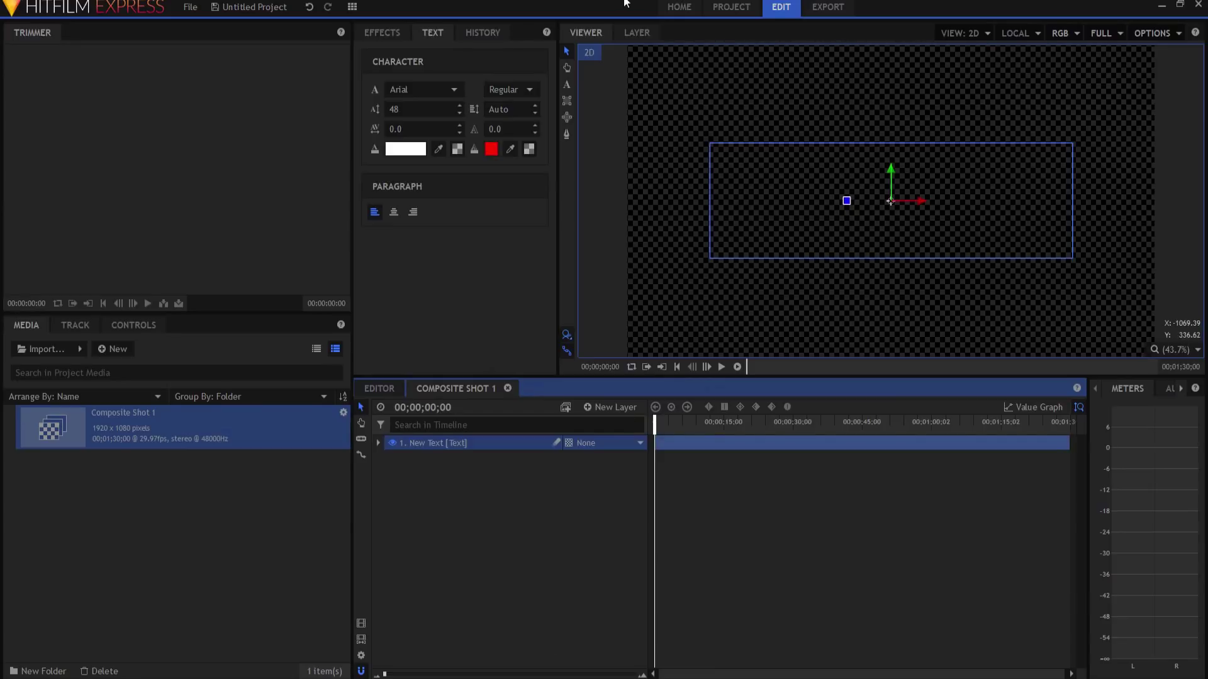
left_click(567, 83)
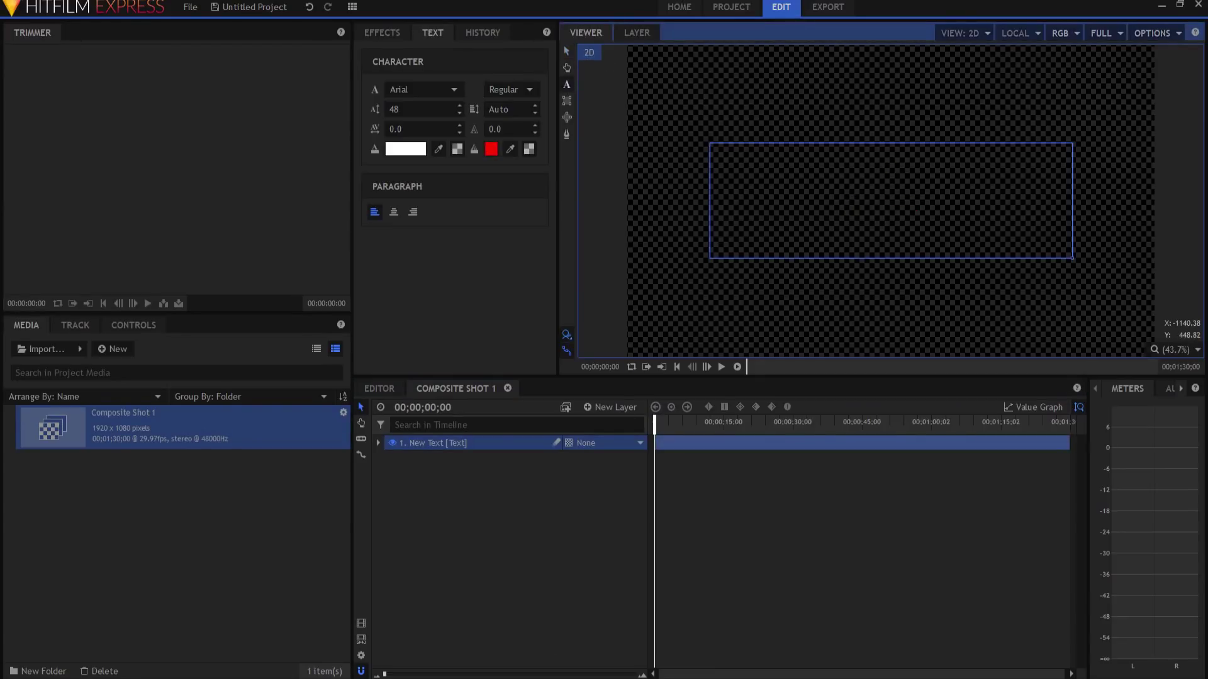
type("A long time ag")
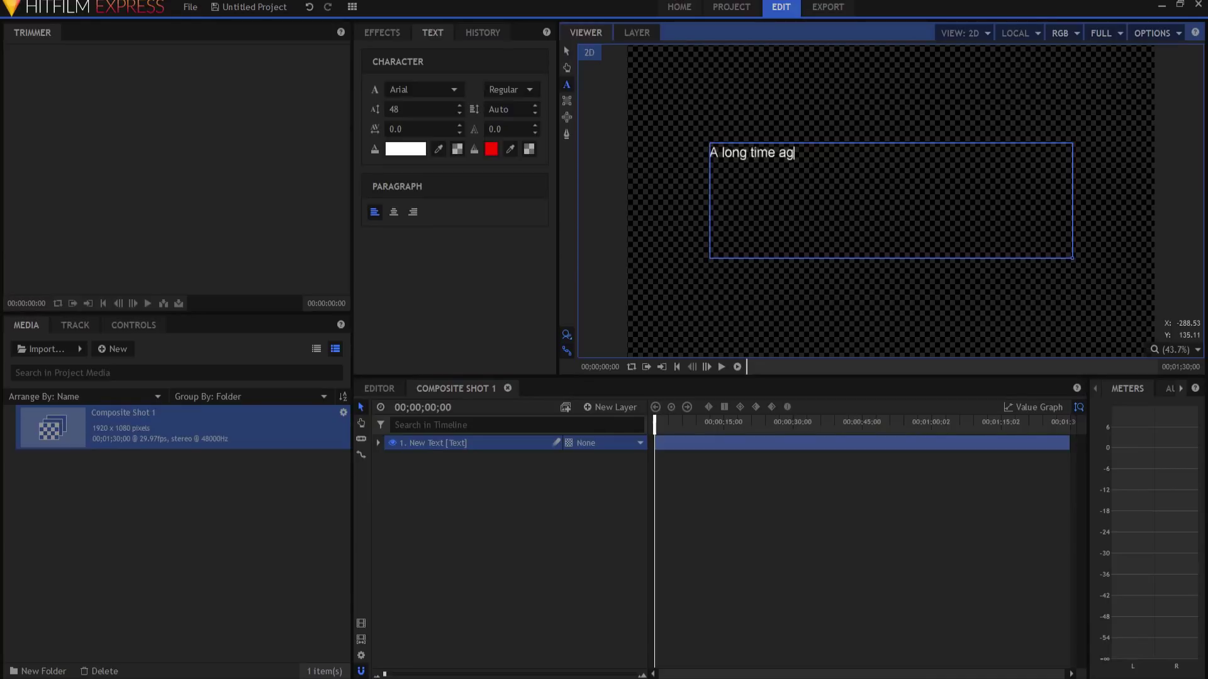
type("o in a galaxy far, far away")
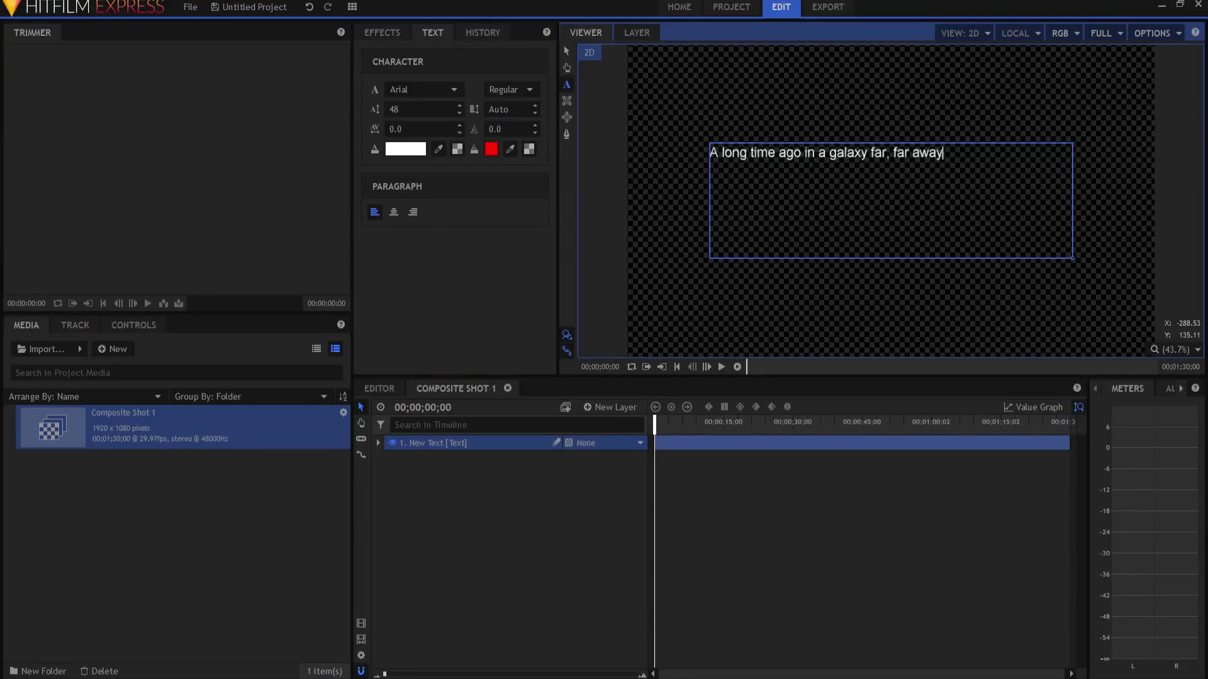
type("...")
Step: Set the whole title line in Franklin Gothic Medium
left_click_drag(955, 153, 635, 145)
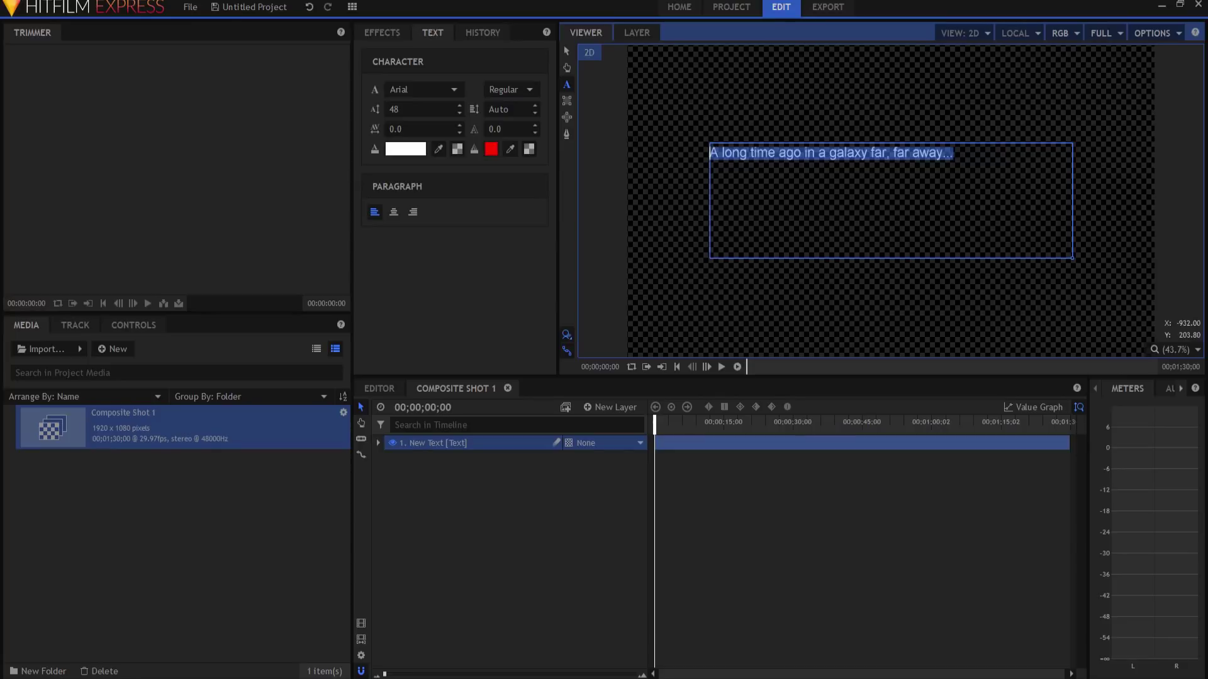
left_click(407, 88)
scroll(424, 173, "down", 10)
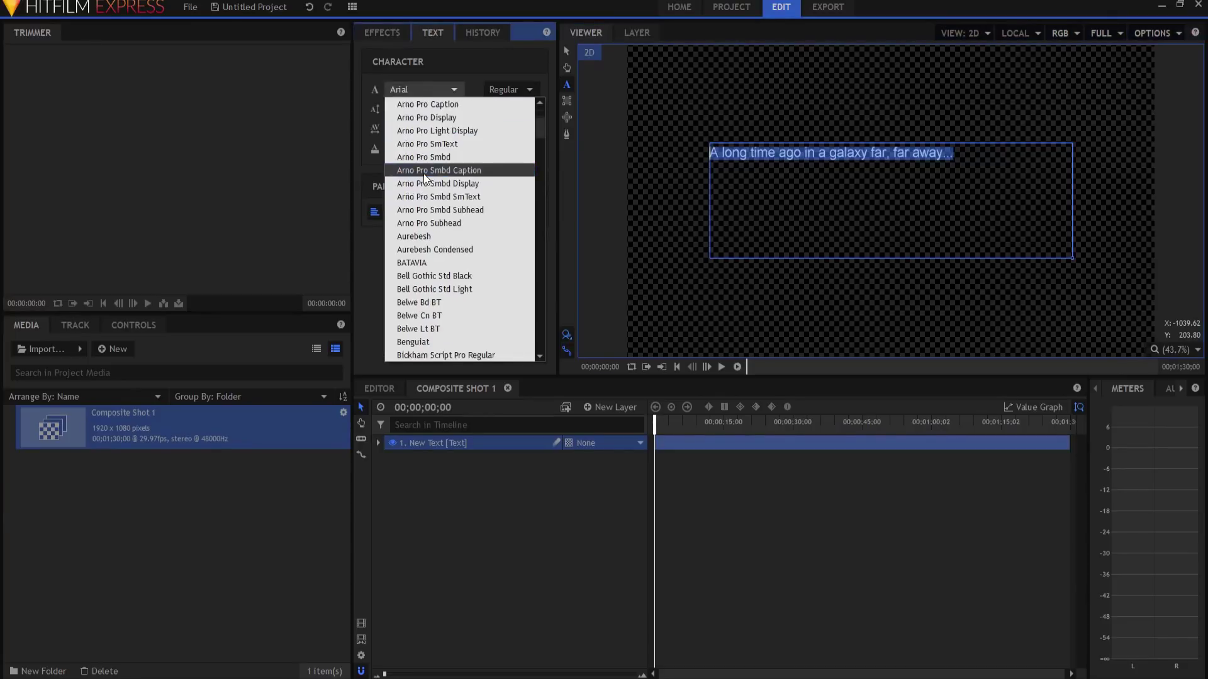
scroll(424, 173, "down", 15)
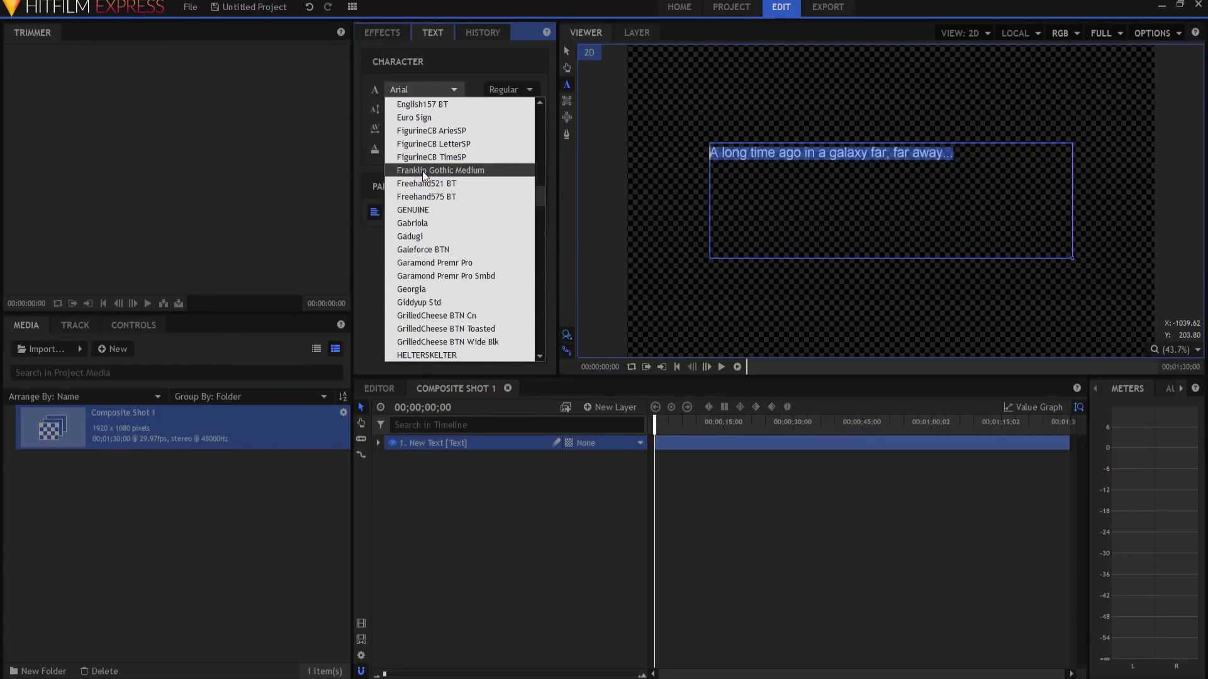
scroll(424, 174, "down", 4)
scroll(424, 173, "up", 2)
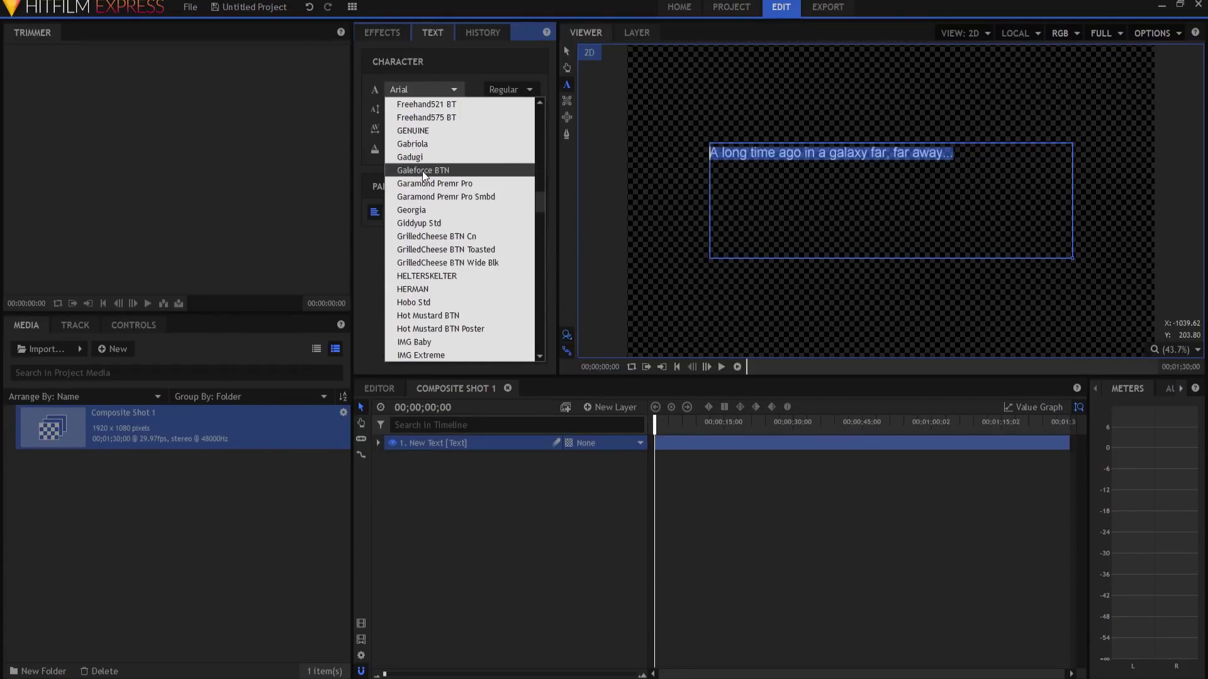
scroll(424, 175, "up", 4)
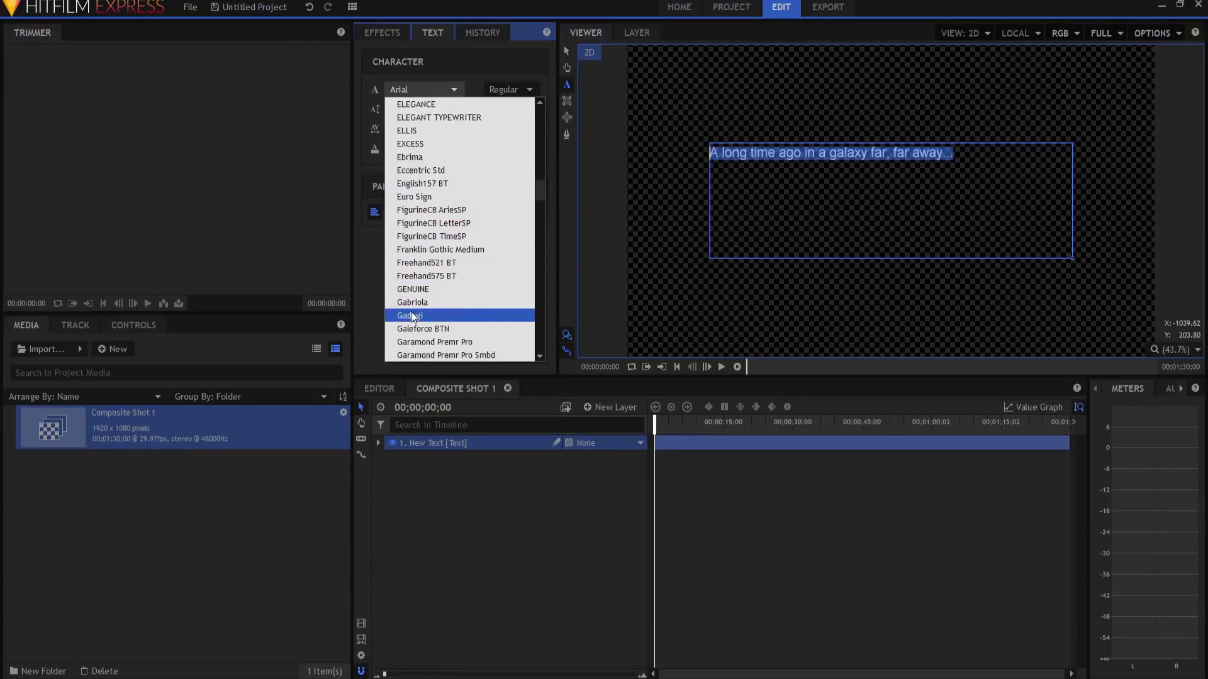
left_click(414, 249)
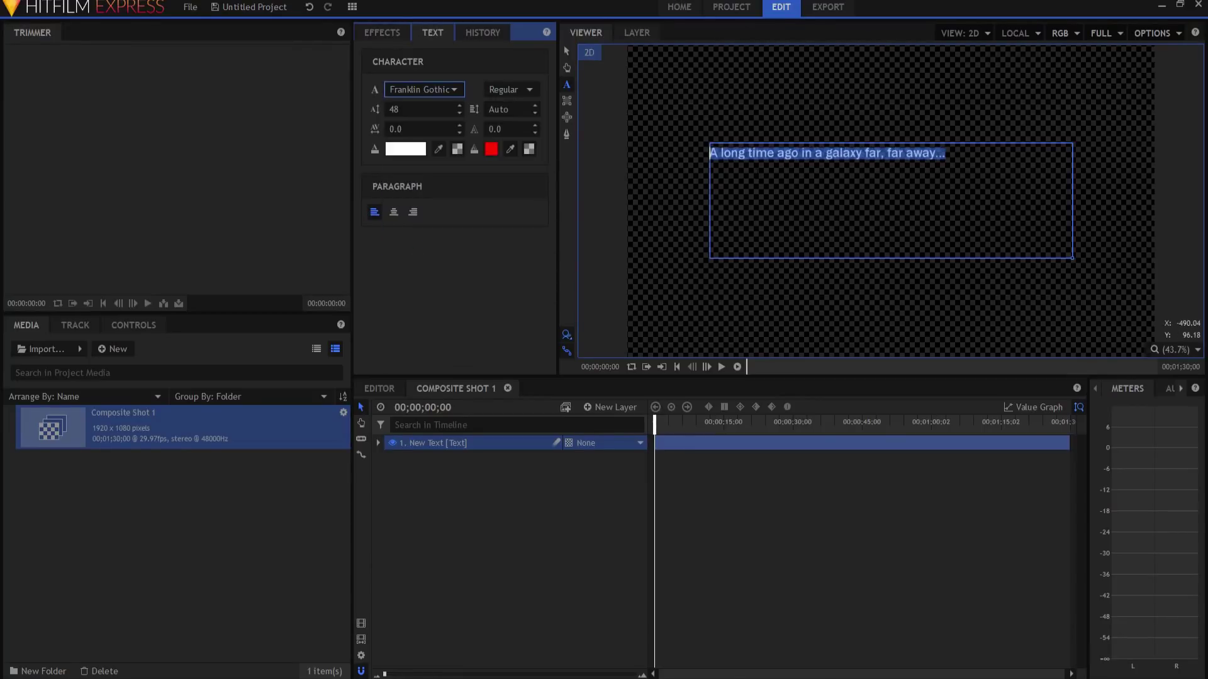
Step: Colour the title text cyan and set its size to 92
left_click(413, 153)
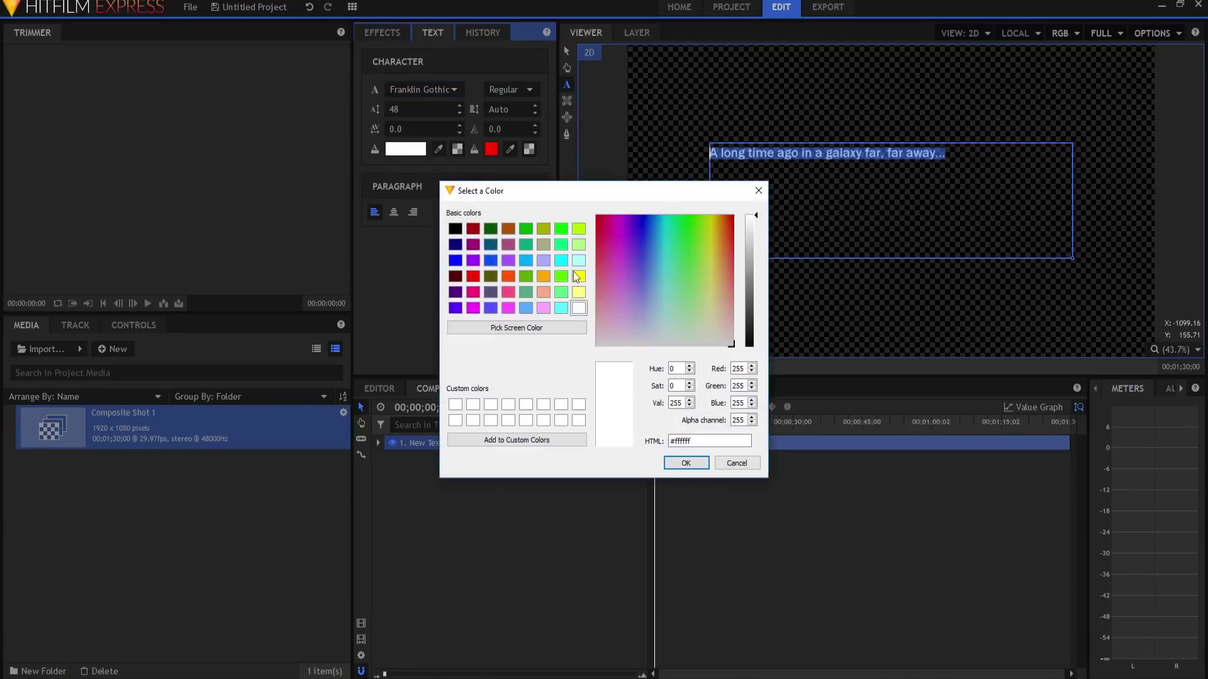
left_click(561, 265)
left_click(686, 463)
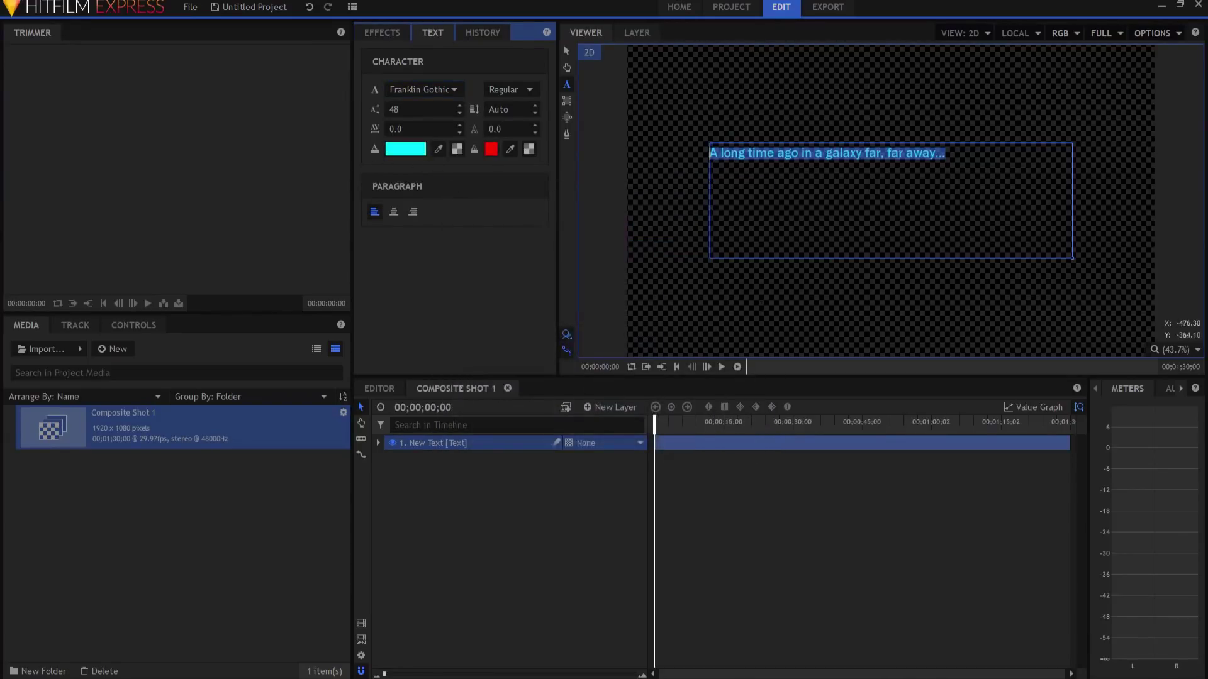
left_click_drag(400, 110, 446, 110)
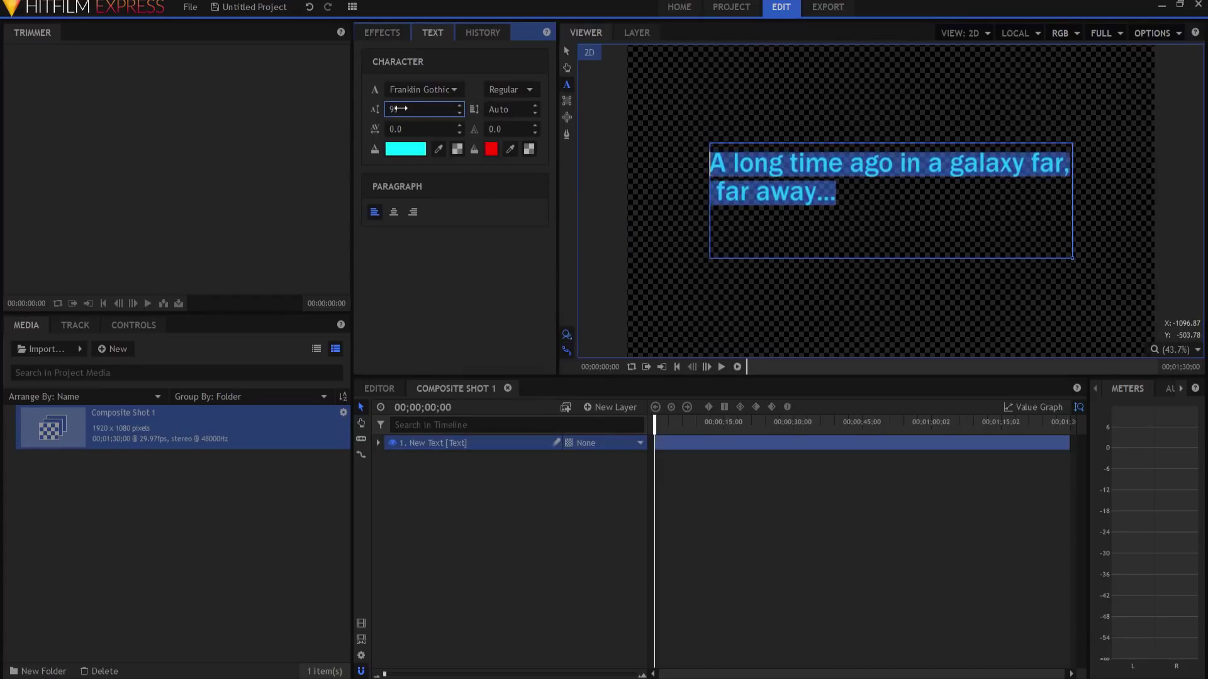
left_click_drag(400, 110, 392, 110)
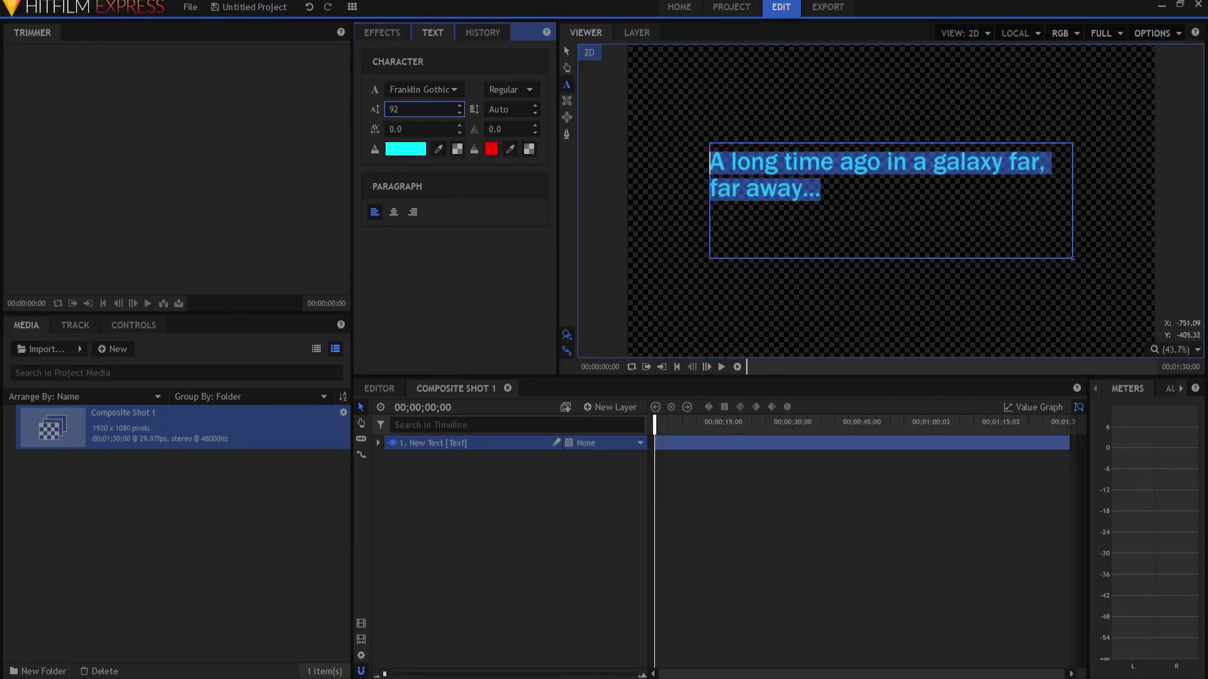
Step: Move the title text layer slightly lower in the frame
left_click(565, 52)
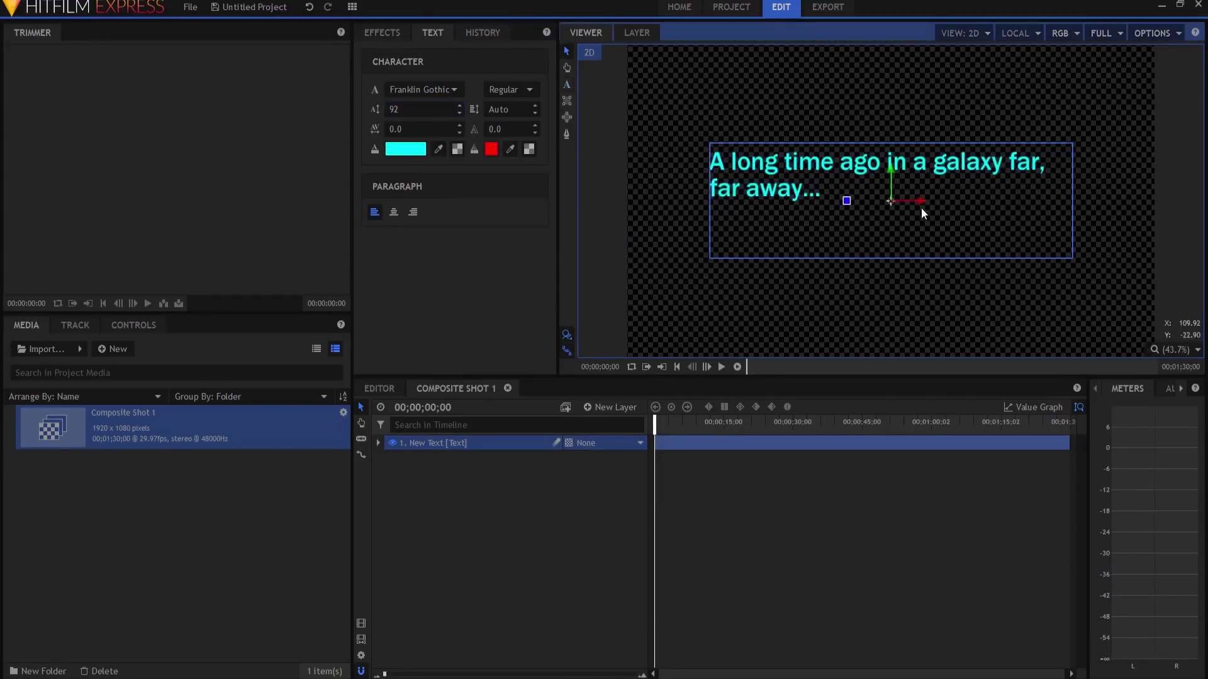
left_click_drag(892, 167, 892, 191)
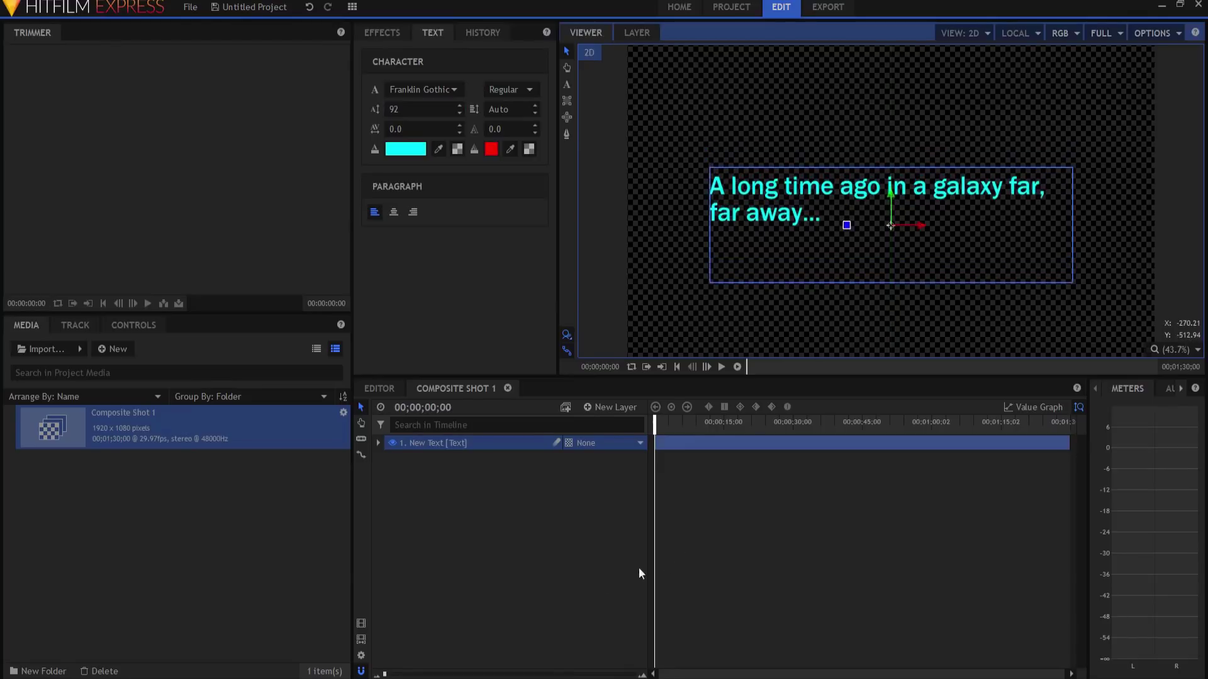
left_click(553, 587)
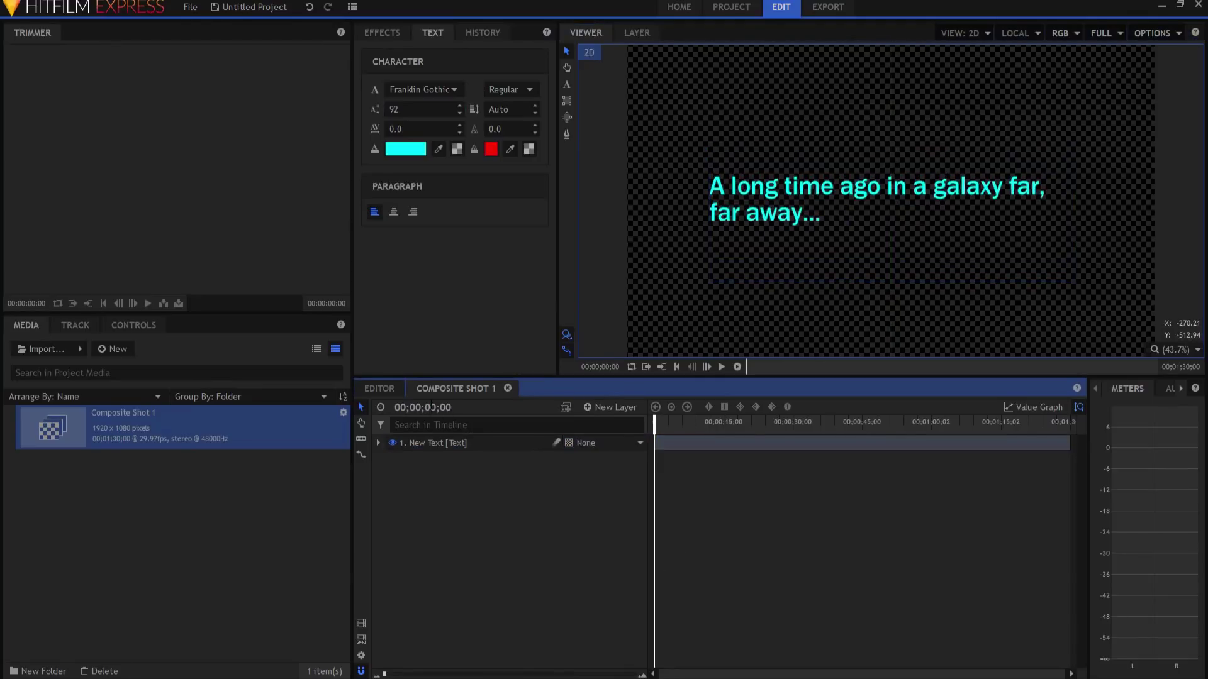
Step: Rename the text layer to 'A long time'
double_click(425, 443)
type("A long time")
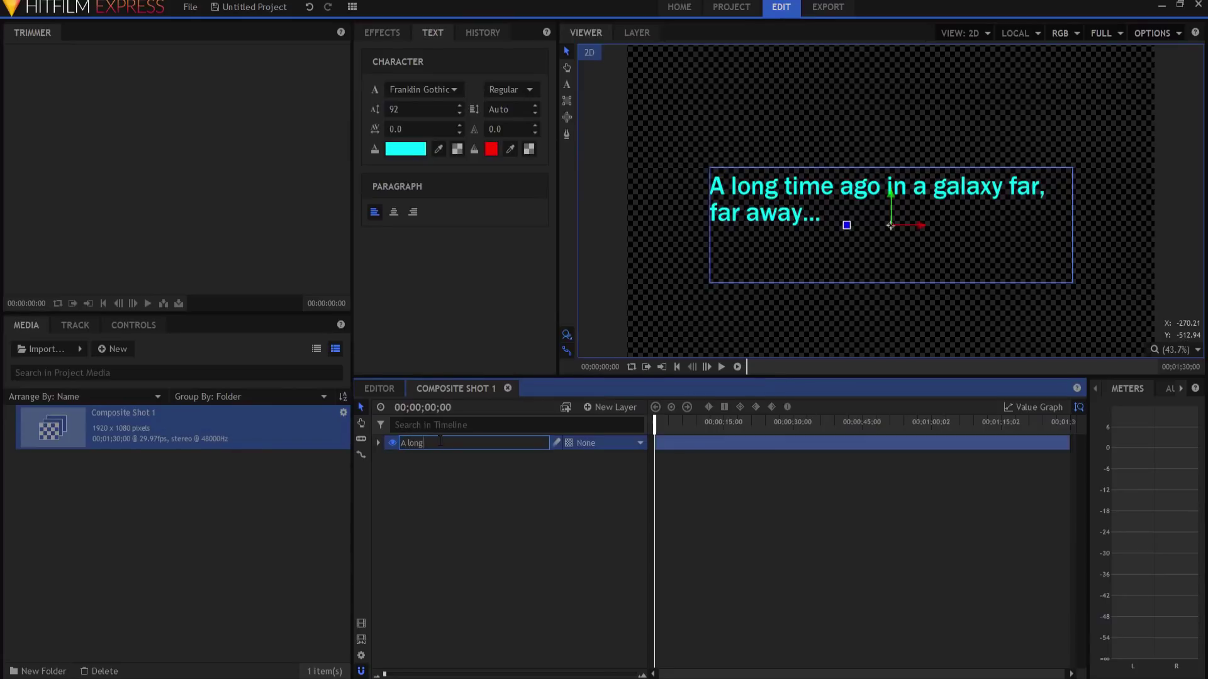
key("Return")
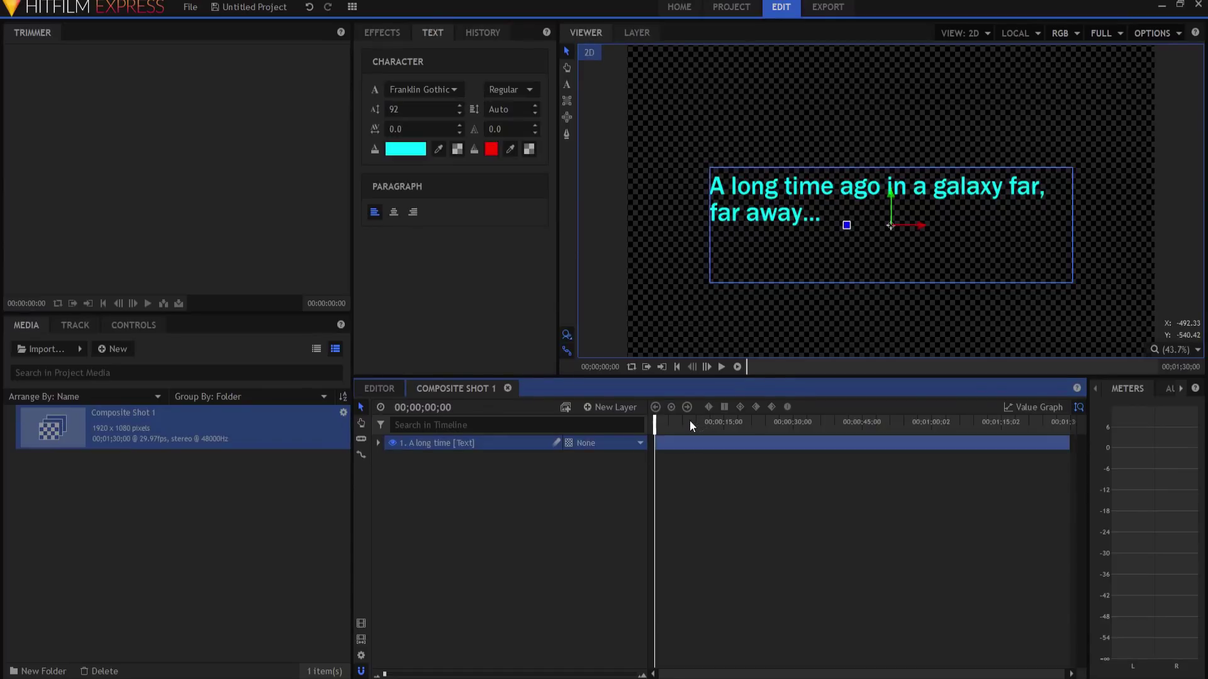
Step: Keyframe the title's opacity from 0% at the start to full at 1 second
left_click(378, 443)
left_click(390, 458)
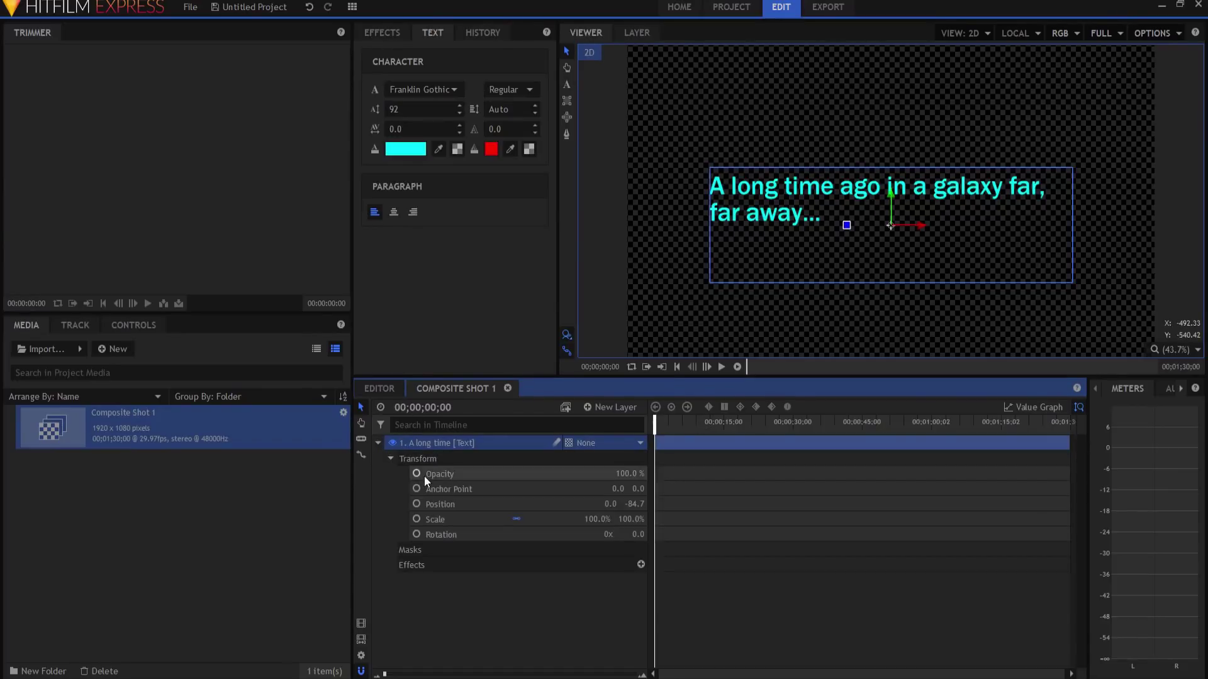
left_click(417, 473)
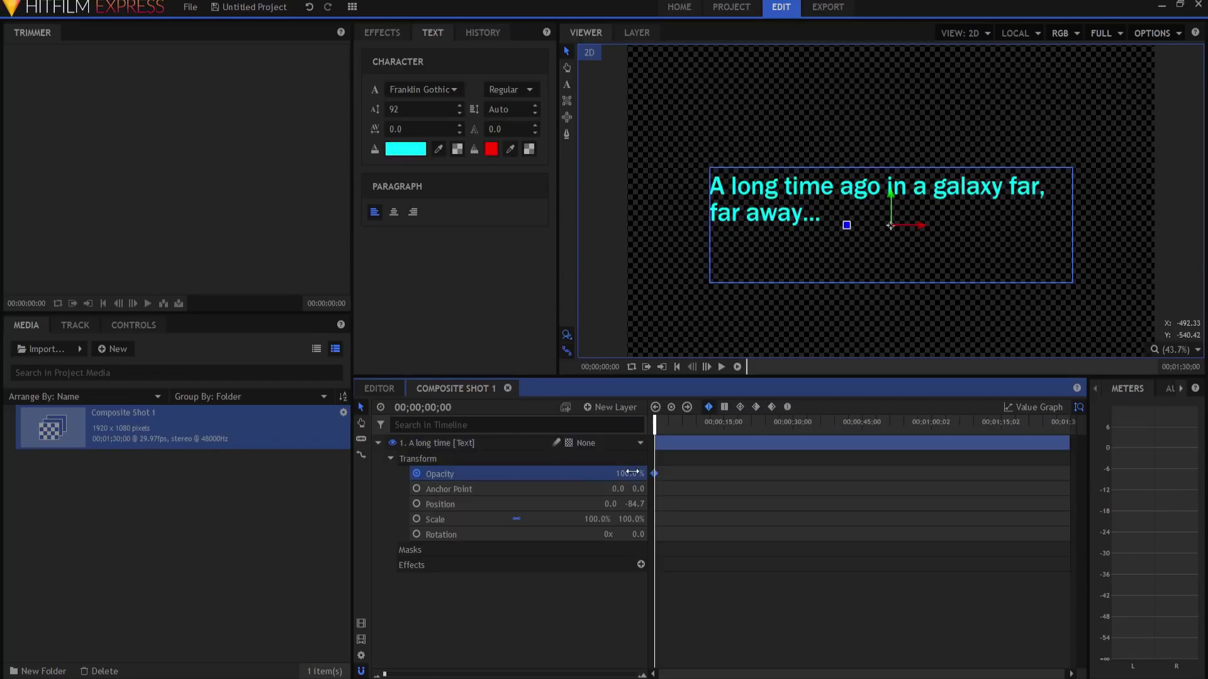
left_click_drag(631, 472, 566, 472)
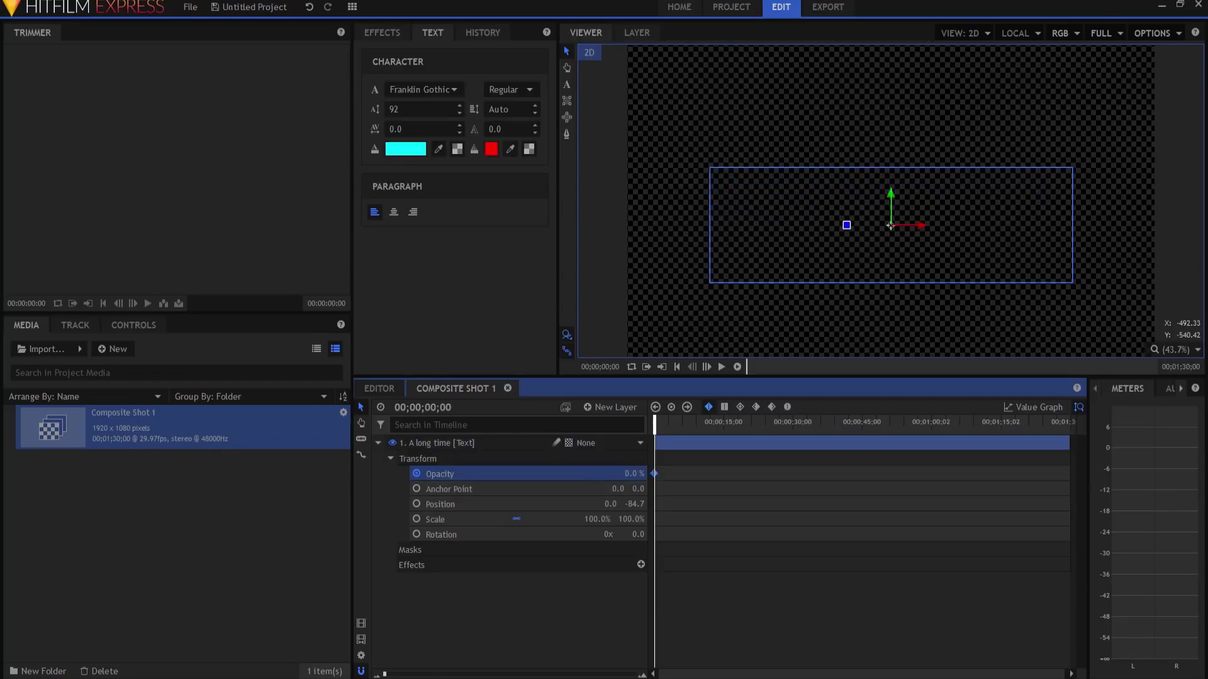
left_click(433, 407)
type("1")
key("Return")
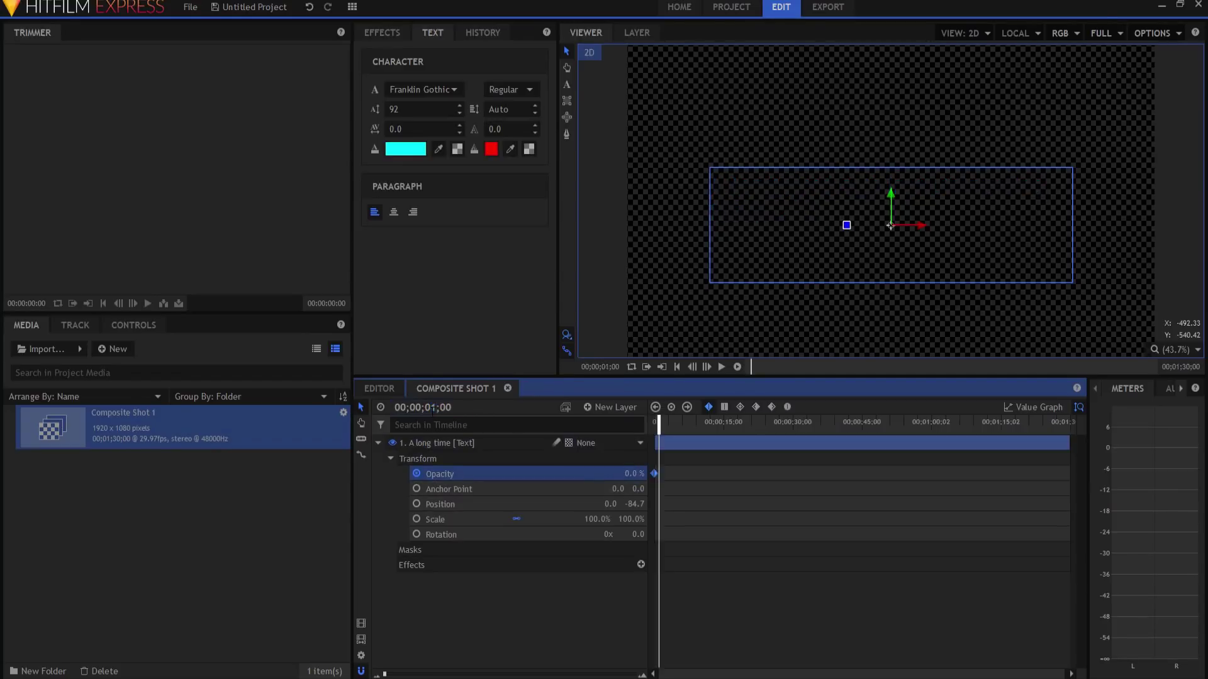
left_click_drag(640, 473, 702, 474)
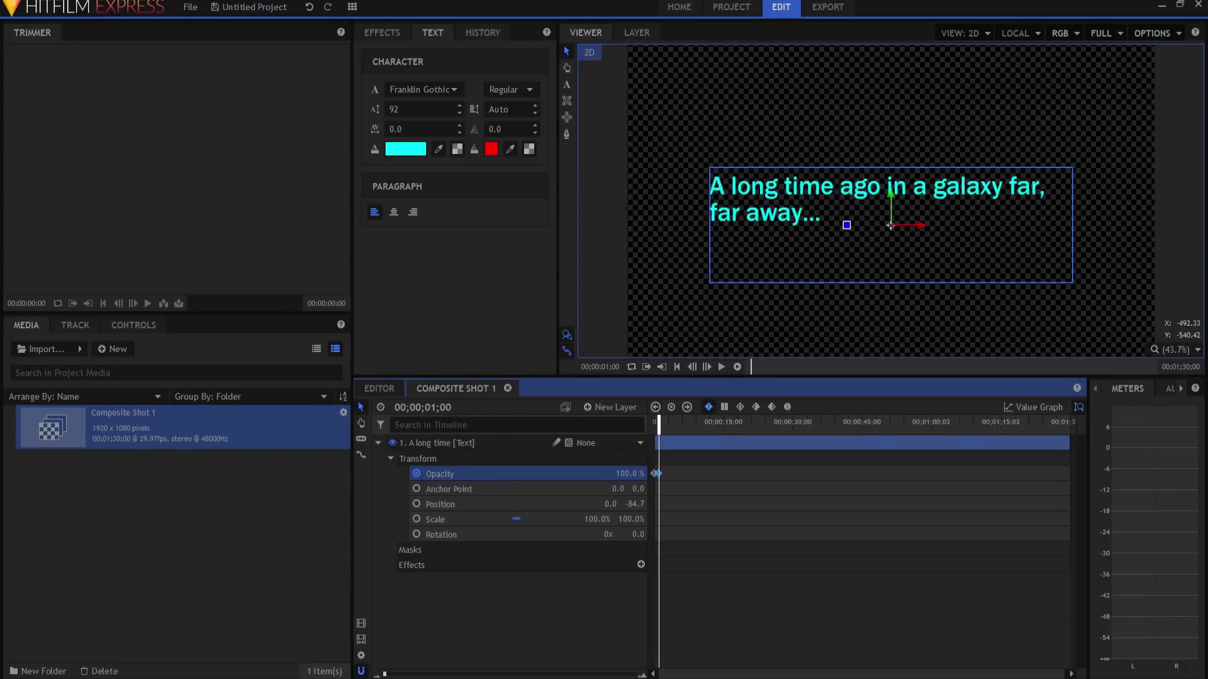
Step: Hold full opacity at 4 seconds and fade the title to 0% at 5 seconds
left_click(433, 408)
type("5")
key("Return")
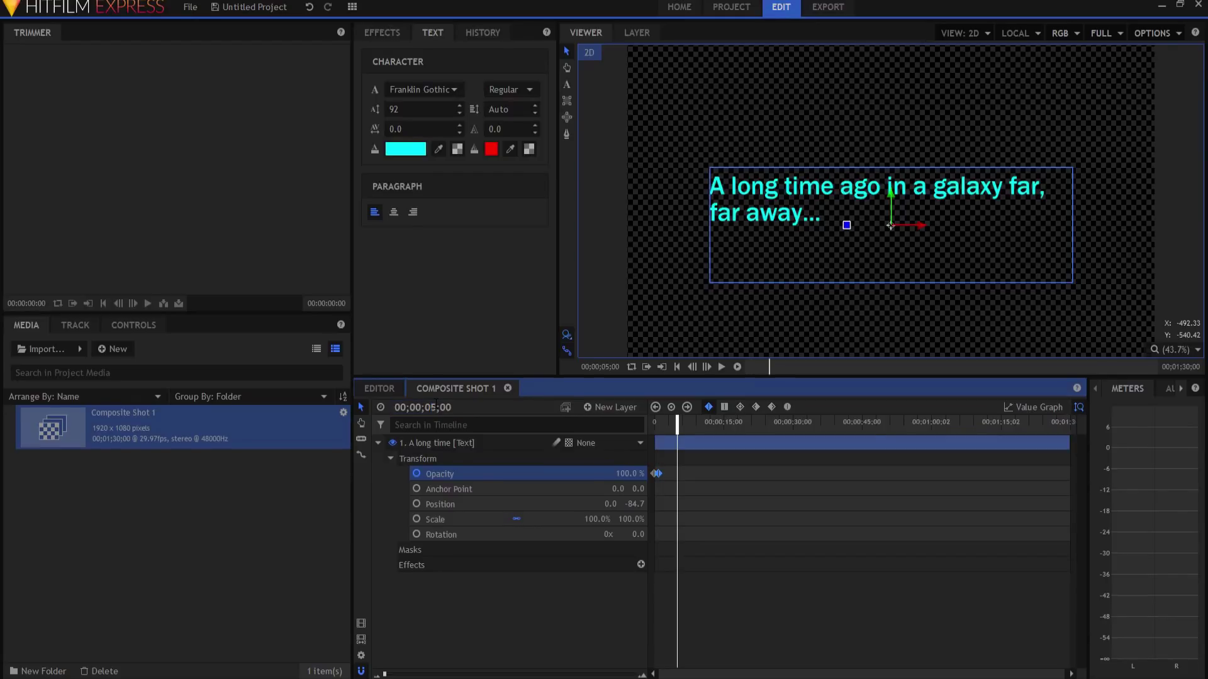
left_click(433, 408)
left_click_drag(431, 408, 437, 408)
type("4")
key("Return")
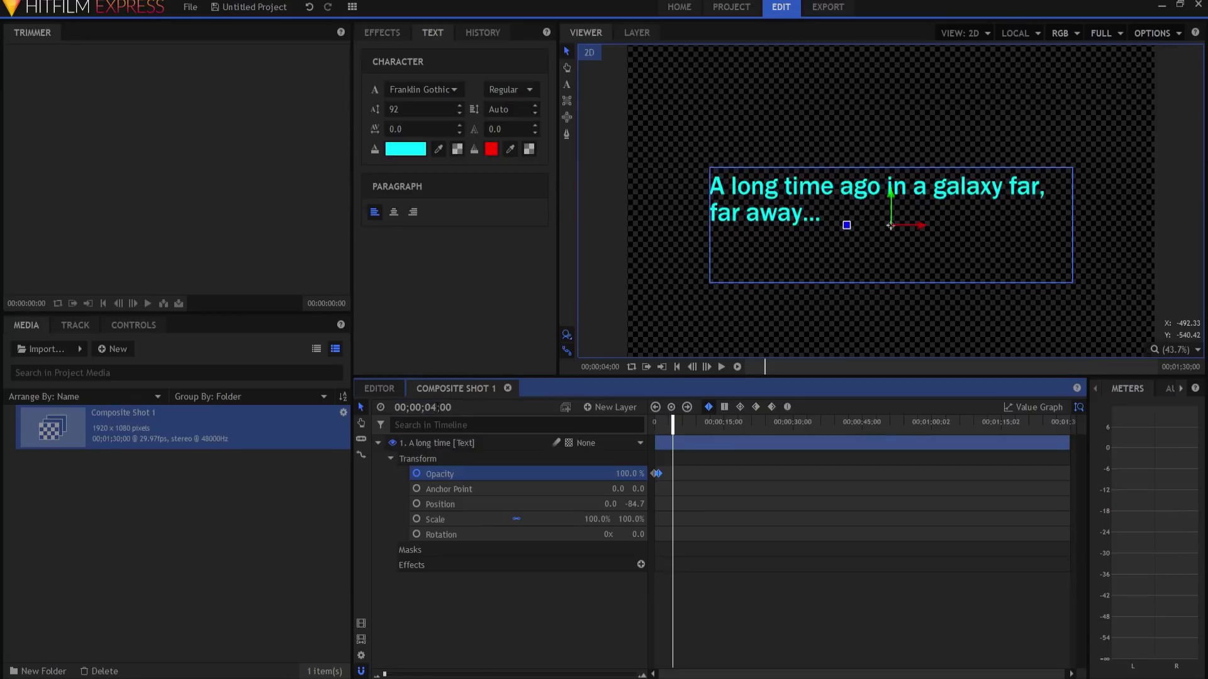
left_click(672, 408)
left_click_drag(431, 407, 437, 407)
type("5")
key("Return")
left_click_drag(595, 473, 516, 473)
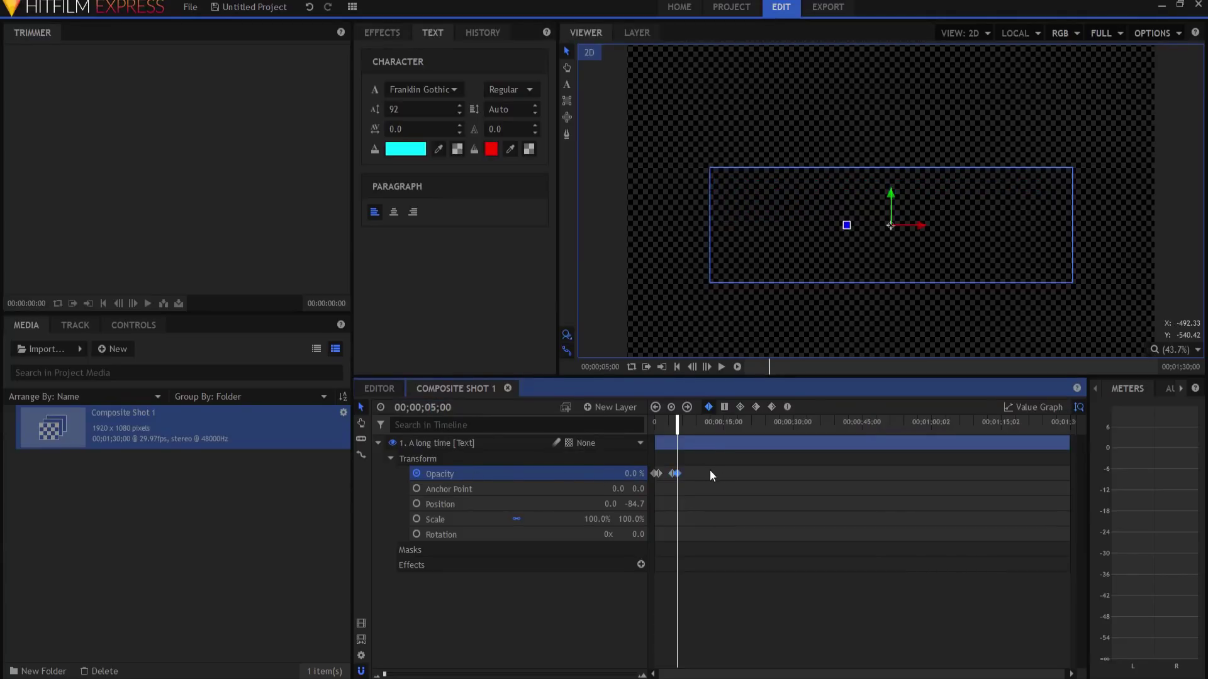
Step: Make both Opacity keyframes smooth and preview the fade from the start
left_click_drag(709, 470, 648, 490)
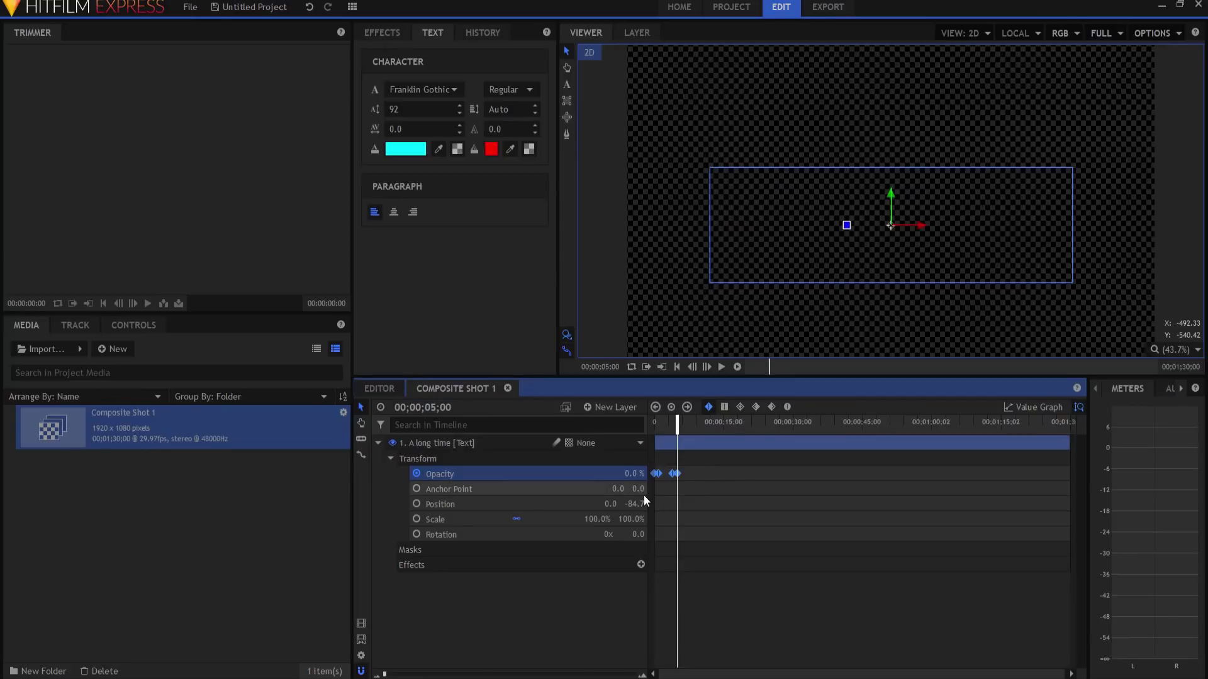
left_click(741, 407)
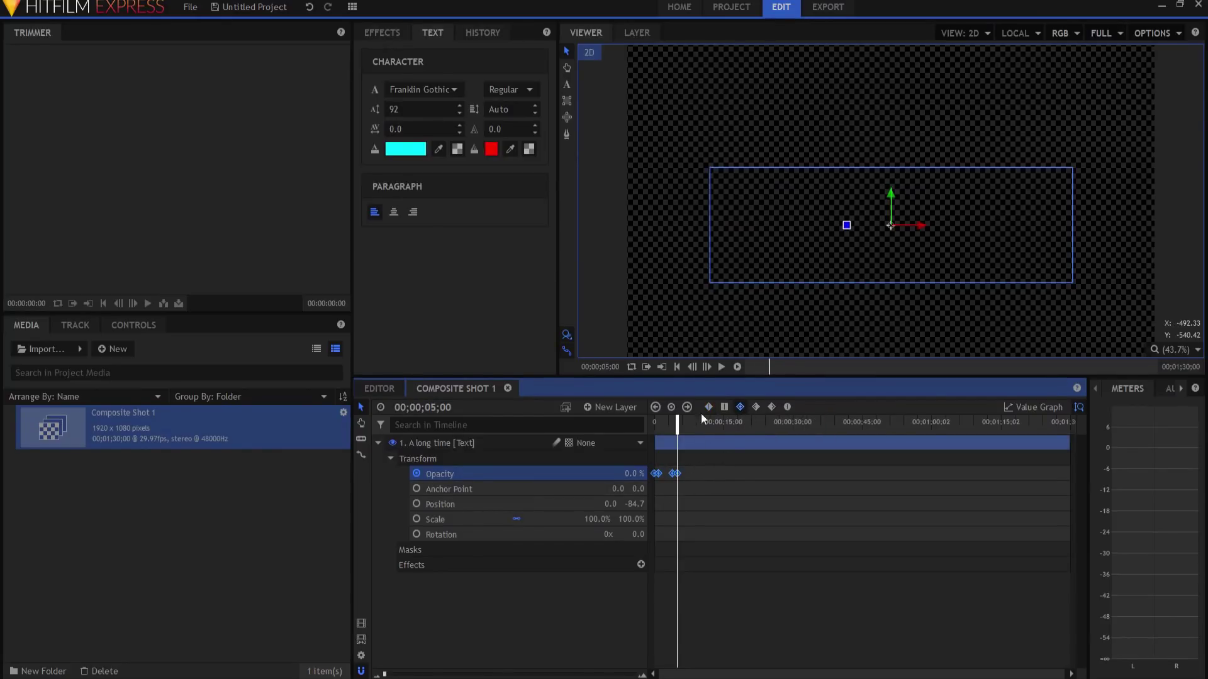
left_click(677, 369)
left_click(688, 432)
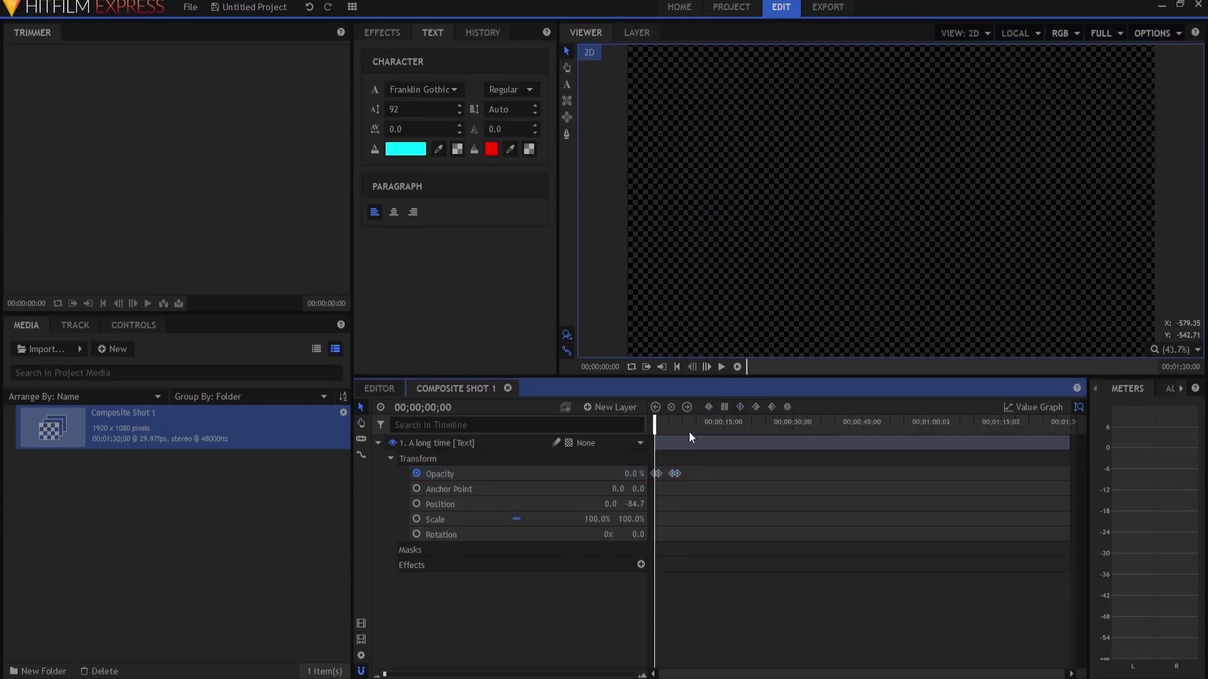
left_click(722, 368)
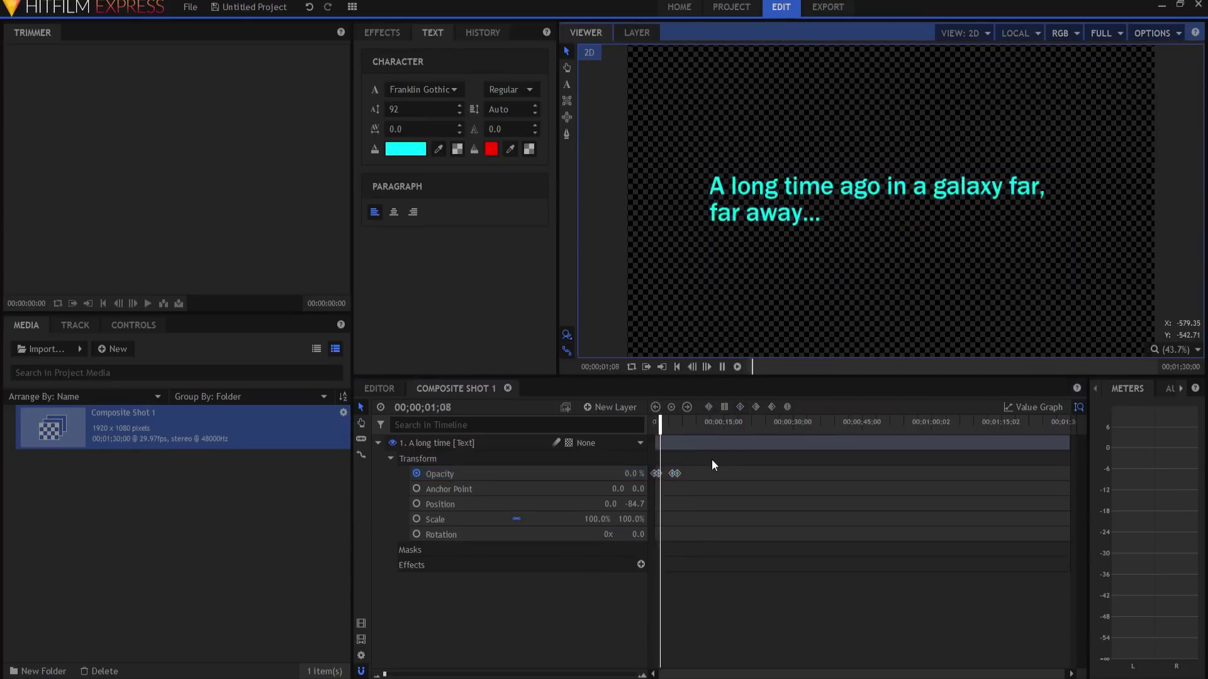
left_click(723, 368)
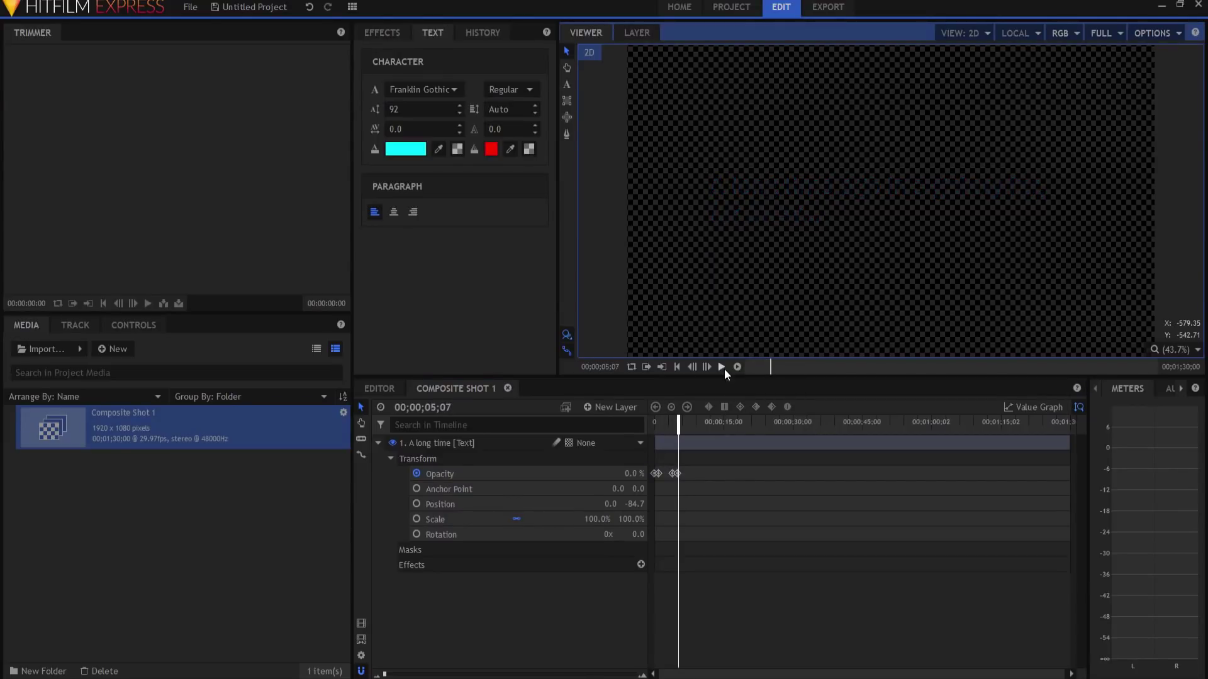
Step: Trim the 'A long time' layer to end at 5 seconds and collapse its properties
left_click(680, 473)
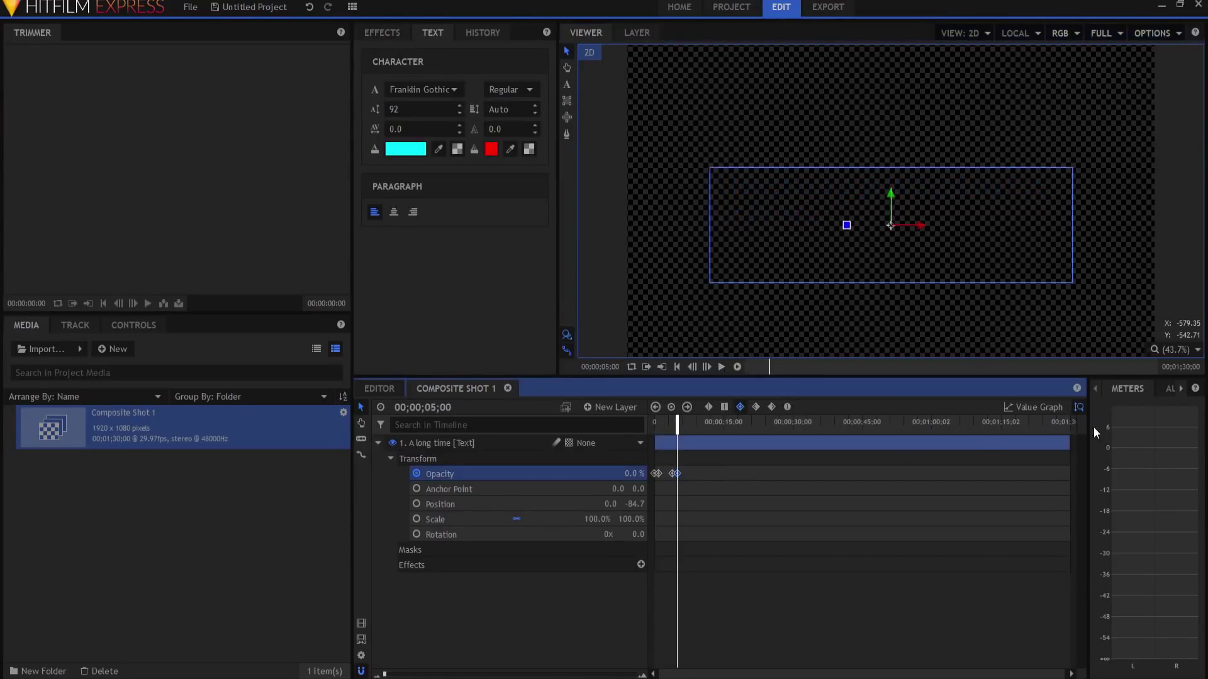
left_click_drag(1070, 444, 679, 448)
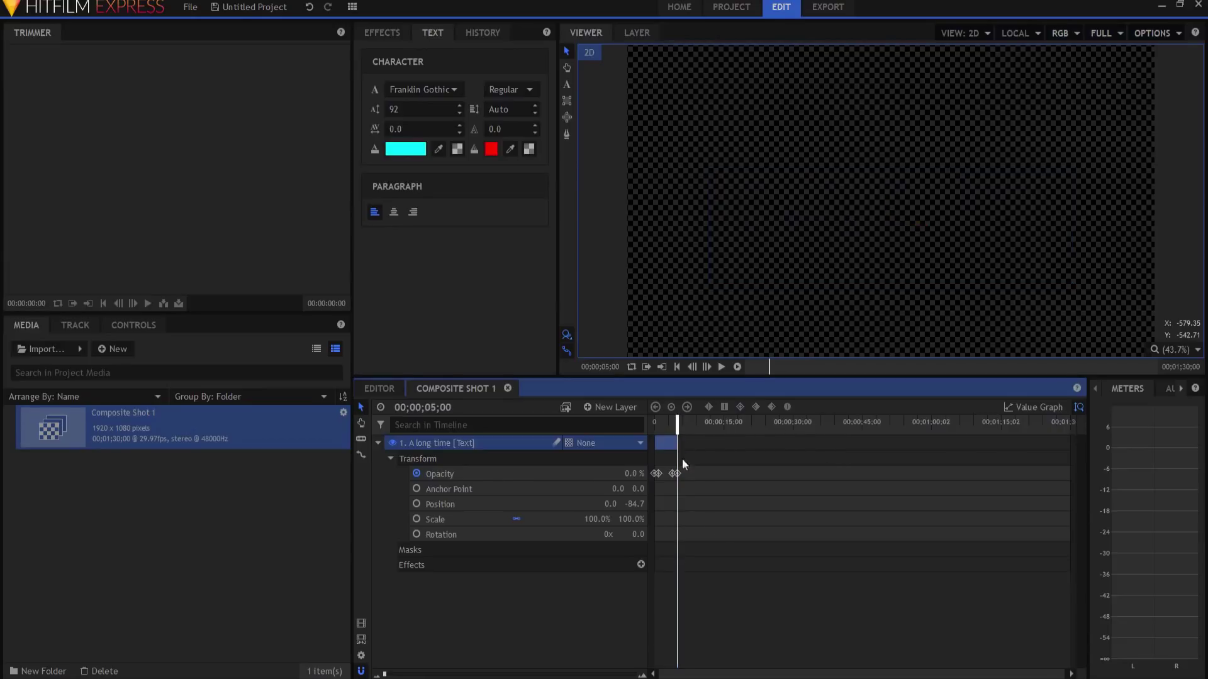
left_click(572, 611)
left_click(378, 443)
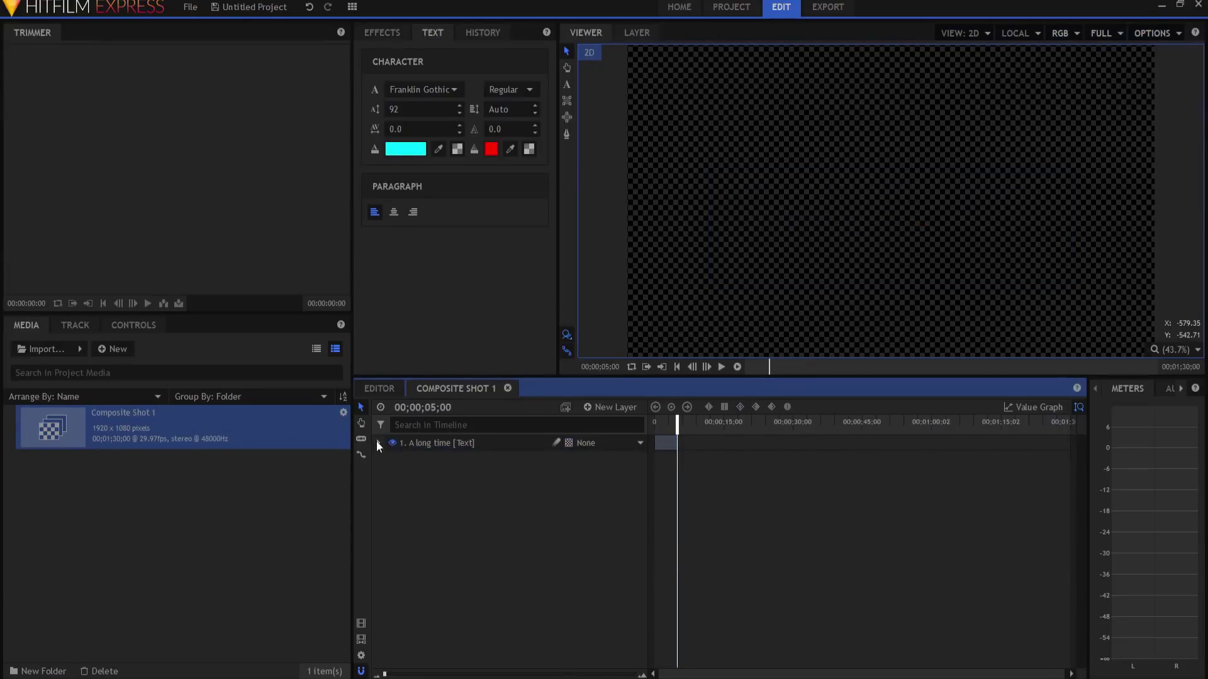
Step: Add a Grade layer and apply the Generate > Letterbox effect to it
left_click(606, 408)
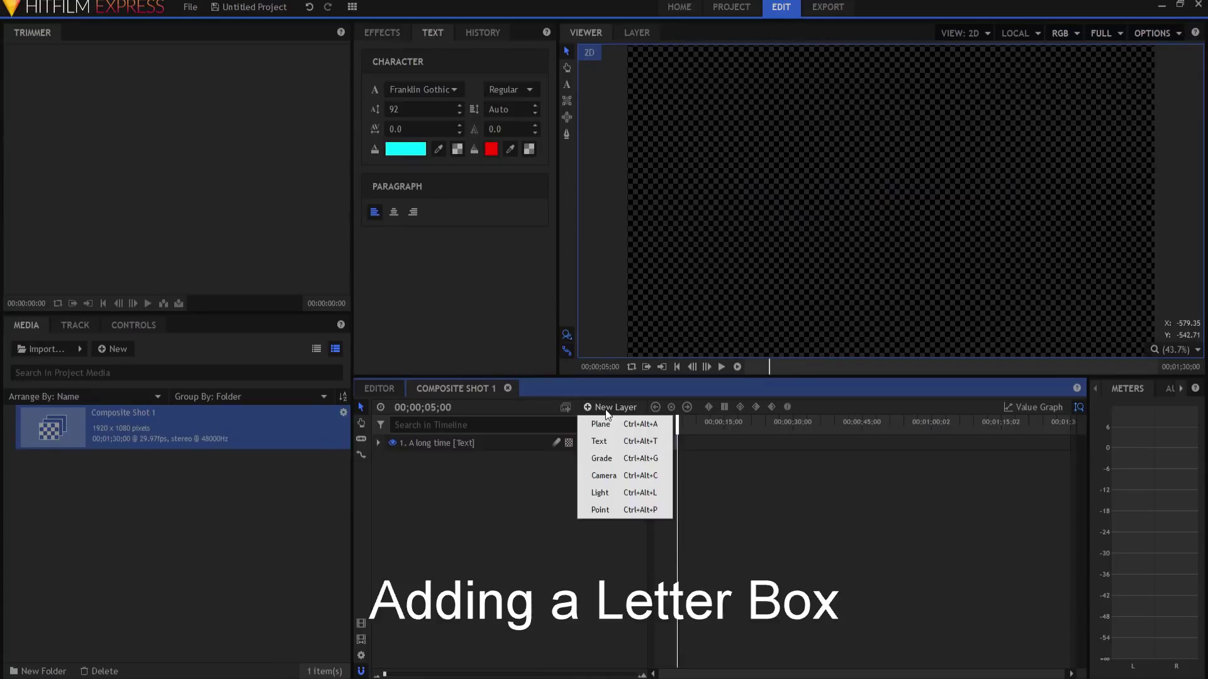
left_click(609, 466)
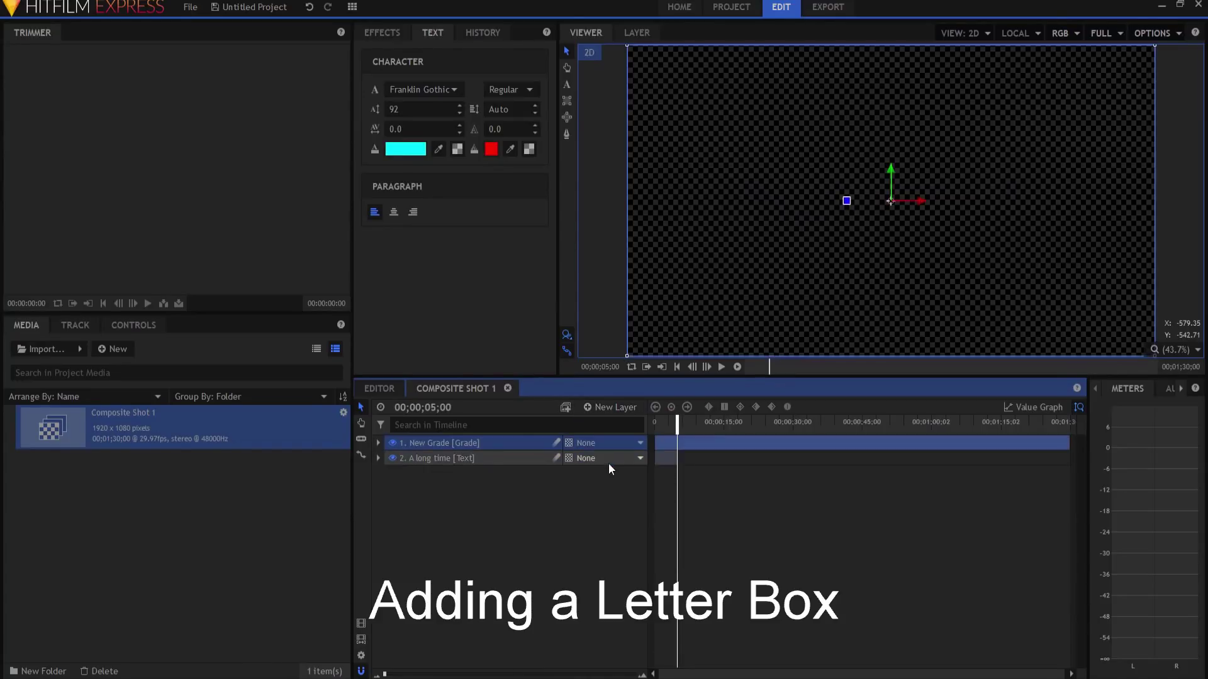
right_click(471, 444)
mouse_move(587, 222)
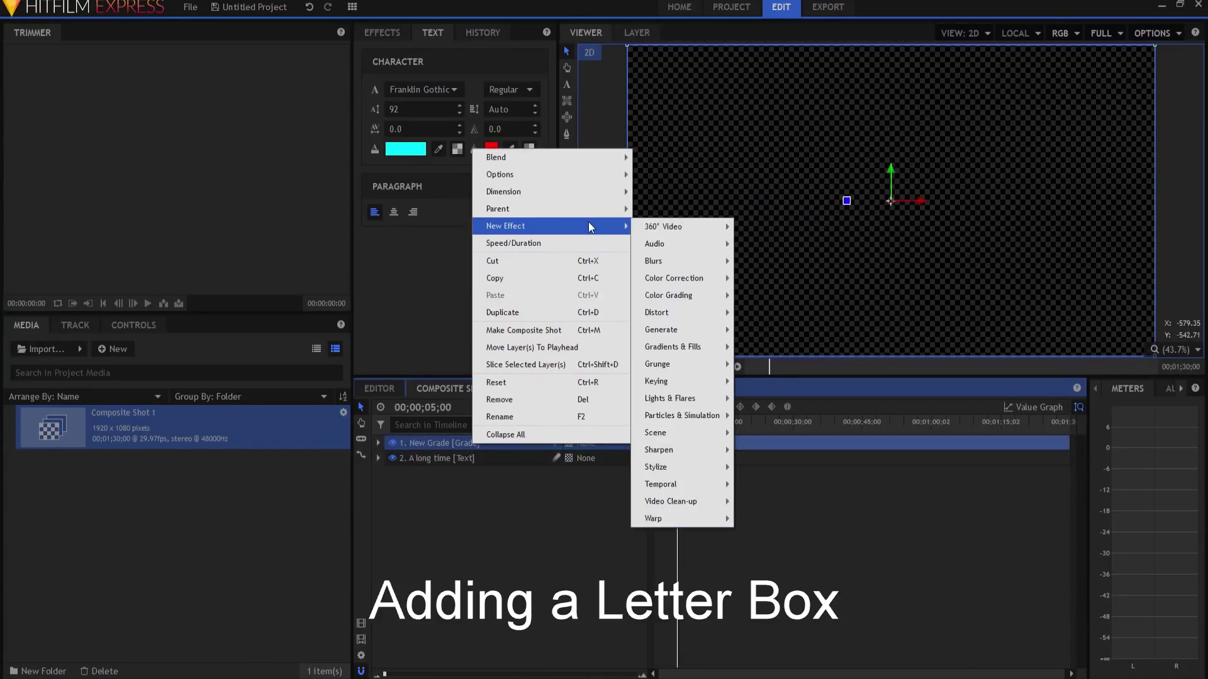
mouse_move(692, 330)
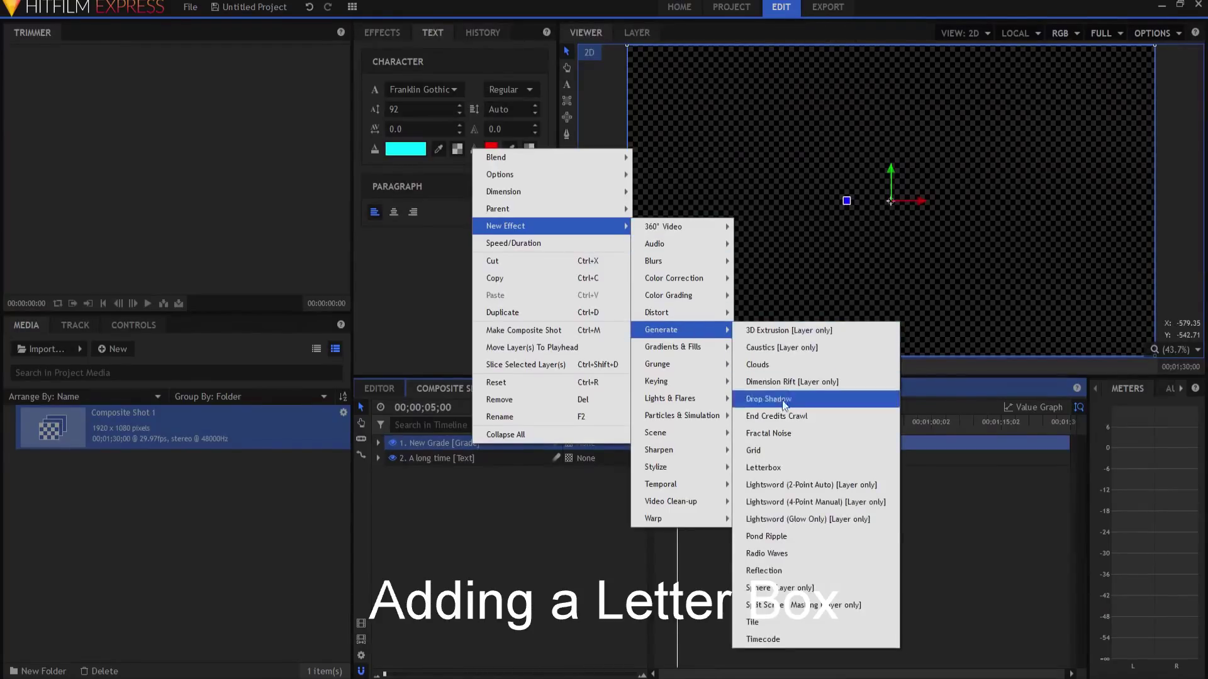
left_click(775, 468)
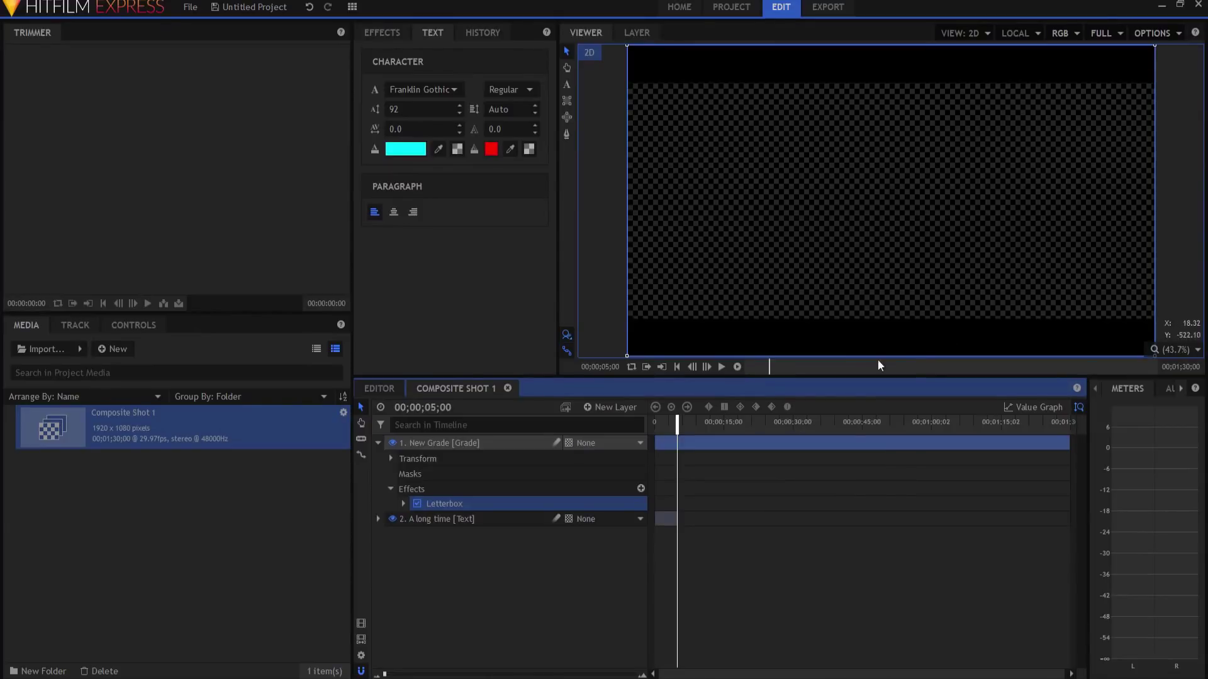
left_click(534, 587)
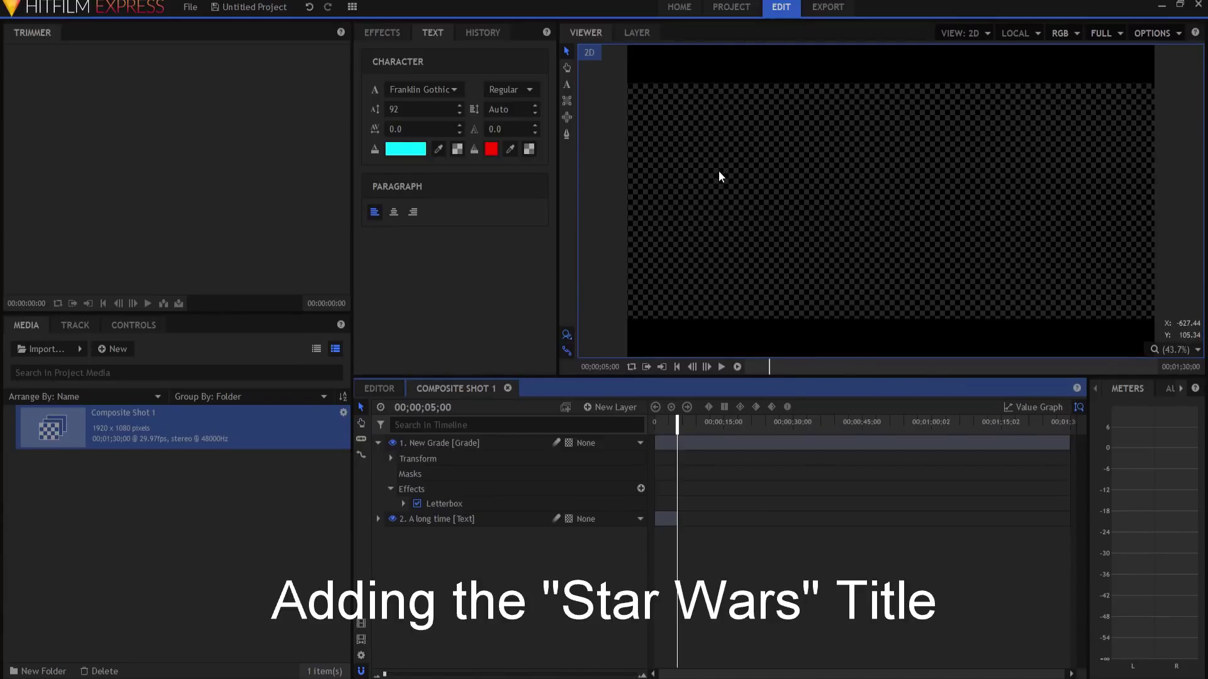
Step: Add a new text layer sized 1920 by 1080
left_click(602, 409)
left_click(600, 435)
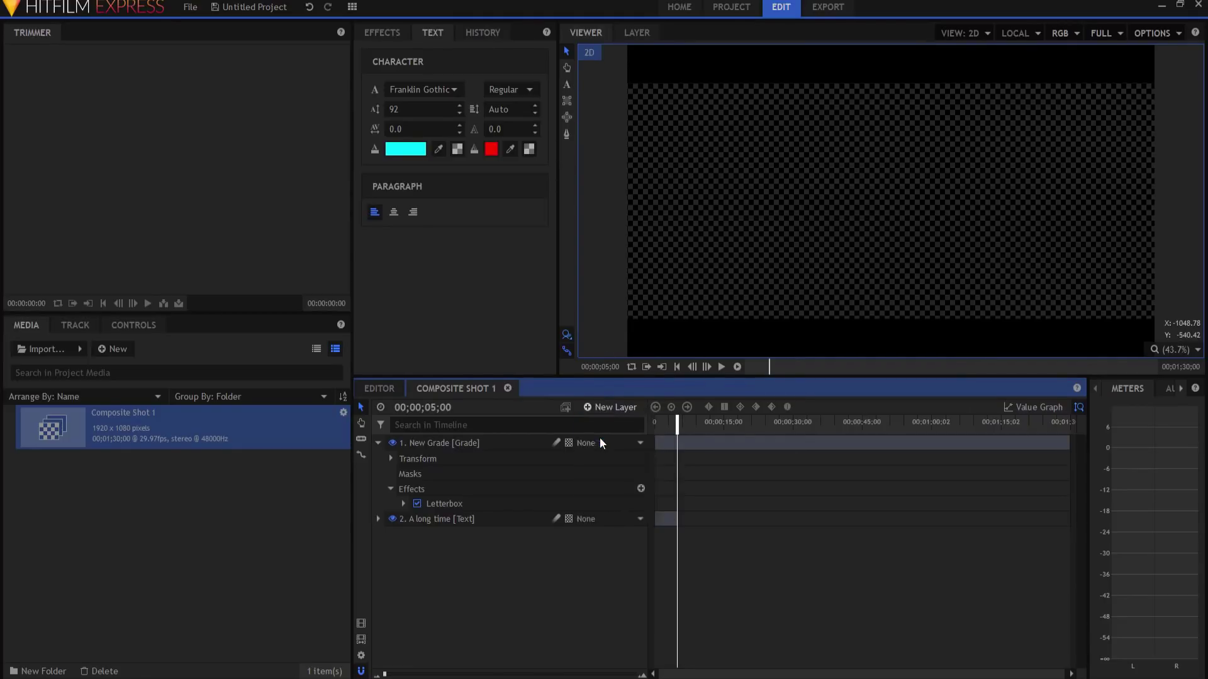
double_click(600, 311)
type("1920")
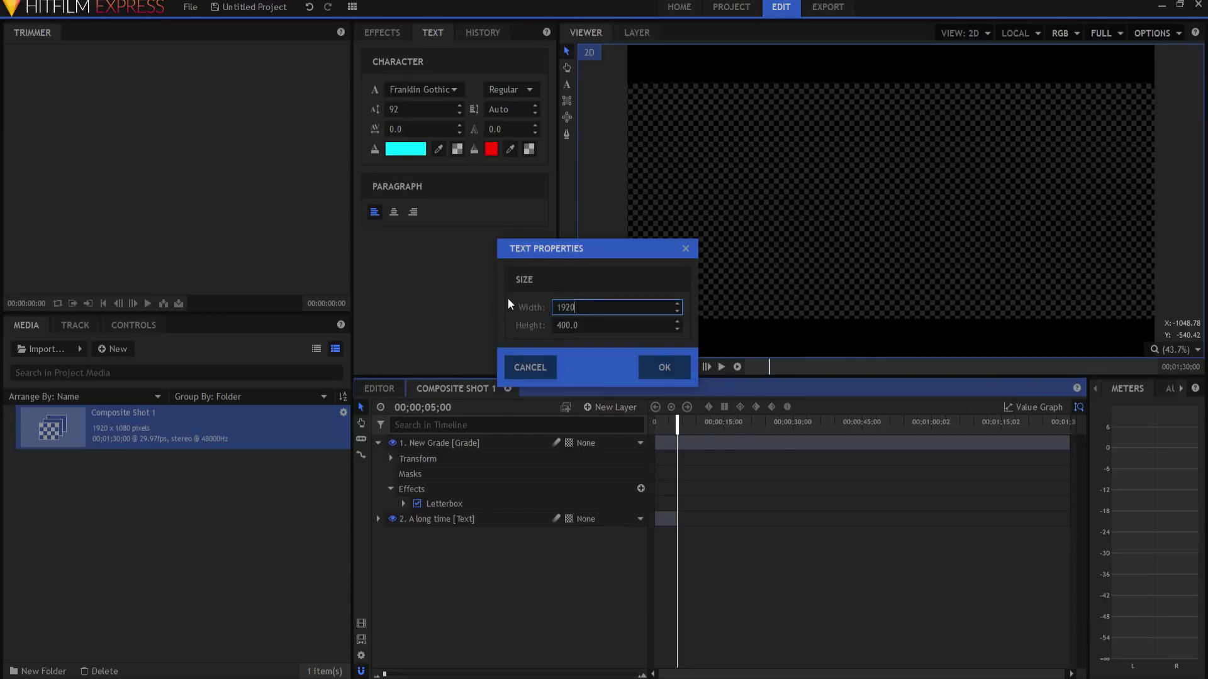
key("Tab")
type("1090")
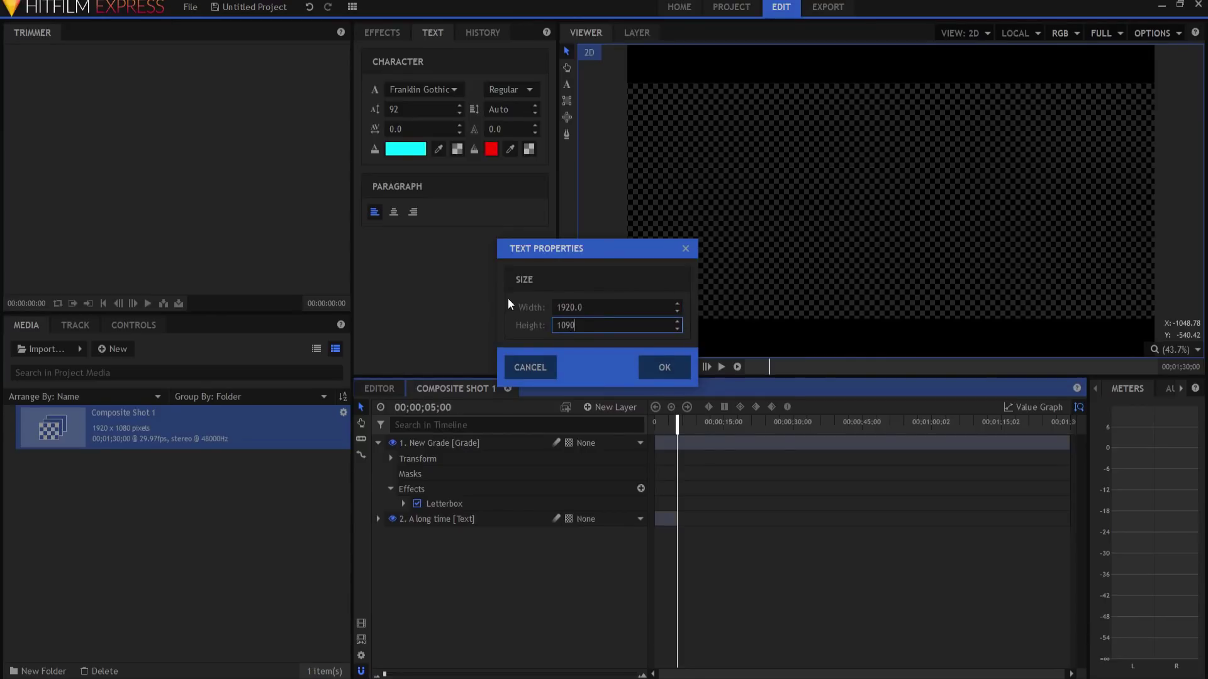
key("BackSpace")
key("BackSpace")
type("80")
left_click(664, 366)
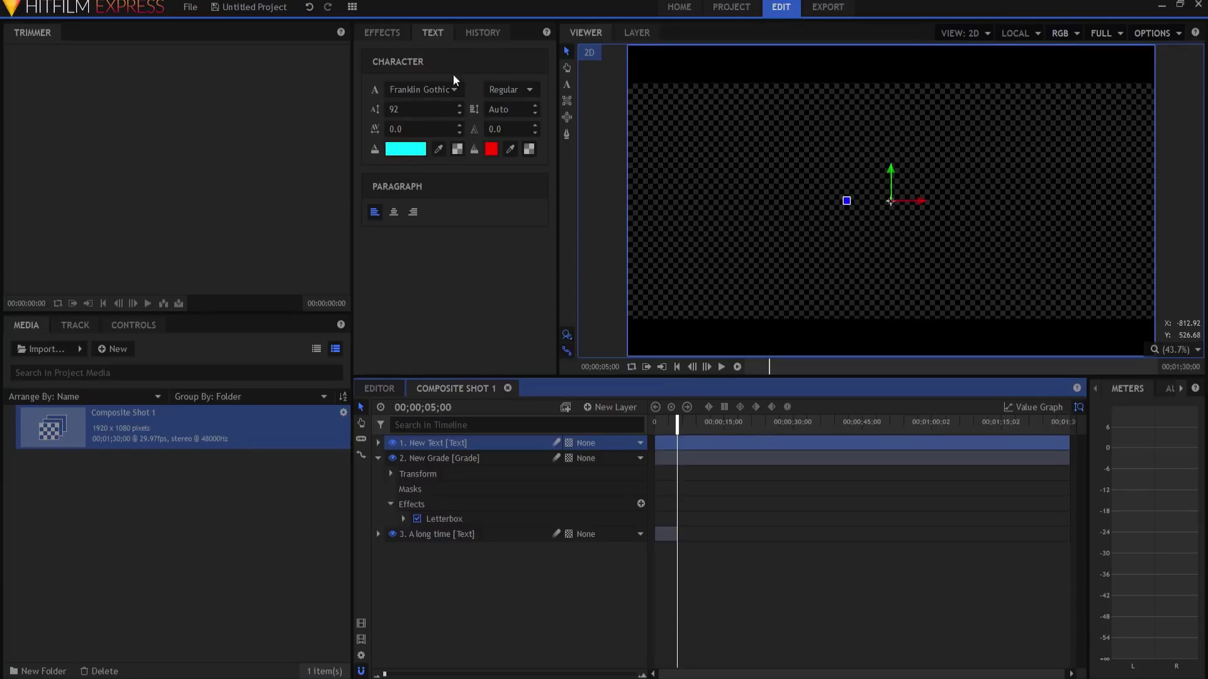
Step: Type STAR and WARS on two lines and select all the text
left_click(567, 85)
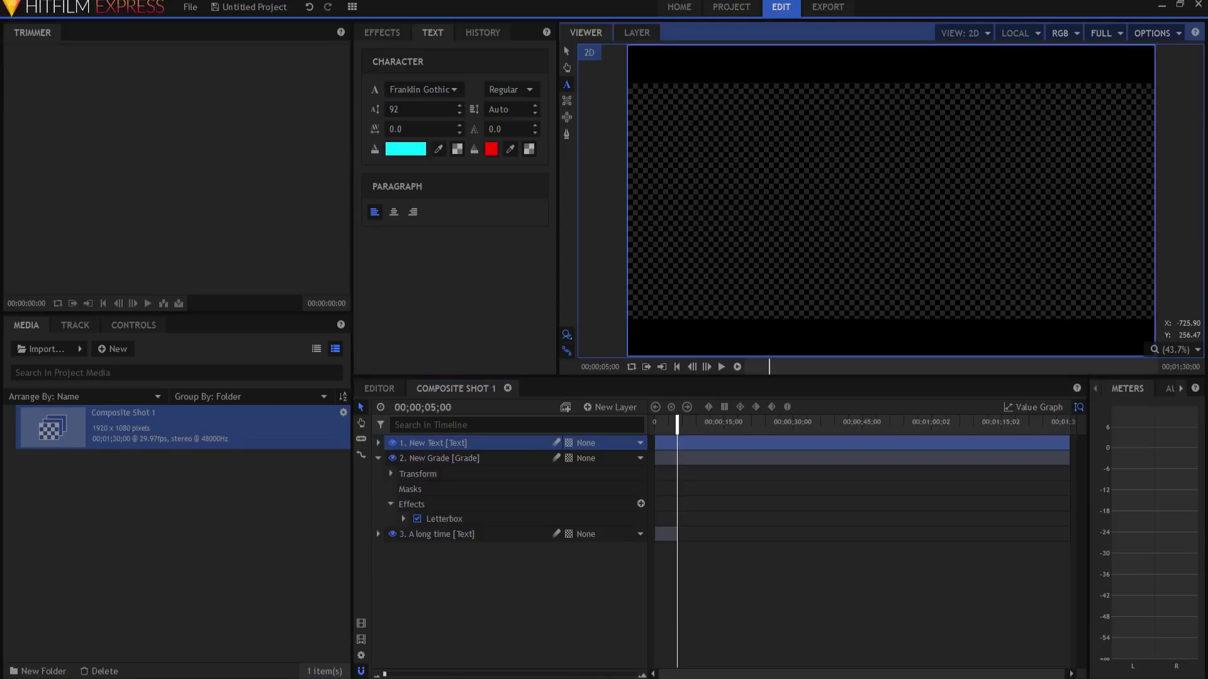
type("STAR")
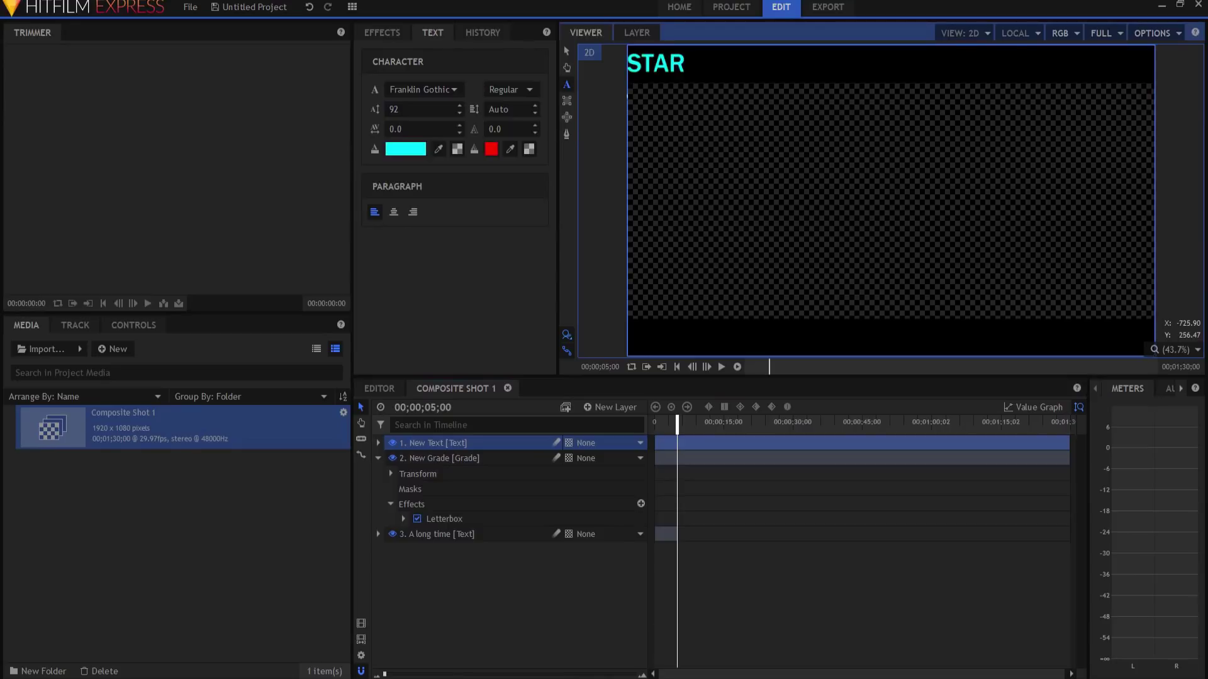
key("Return")
type("WARS")
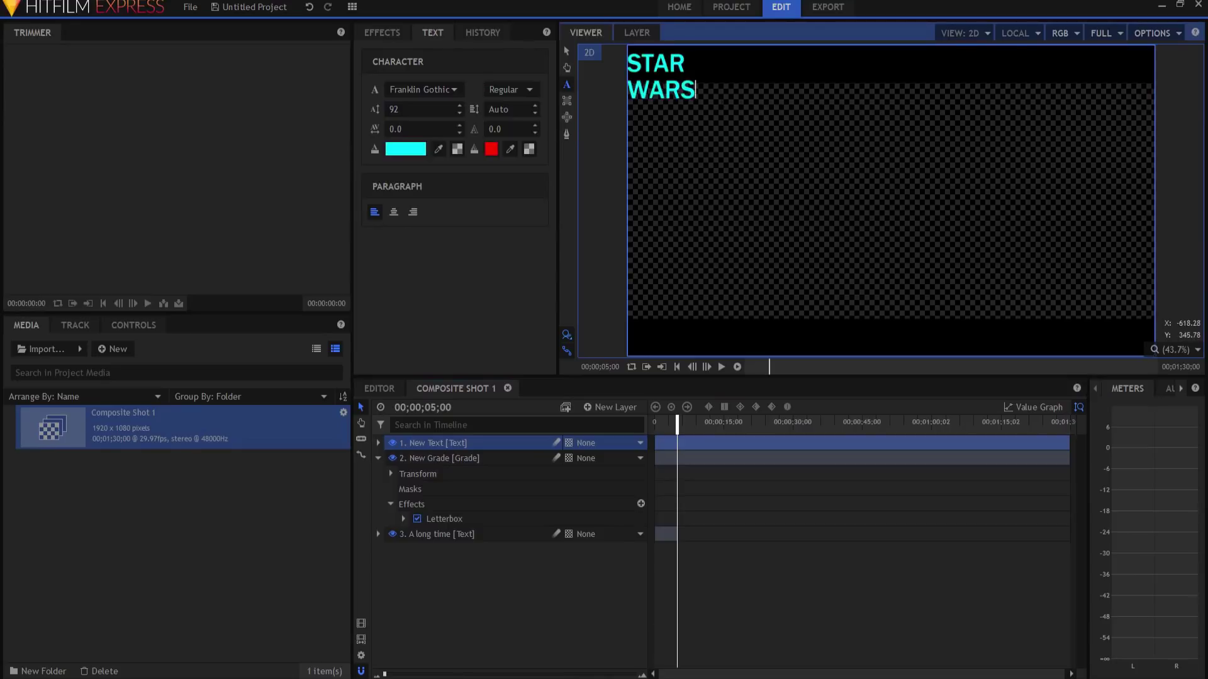
key("ctrl+a")
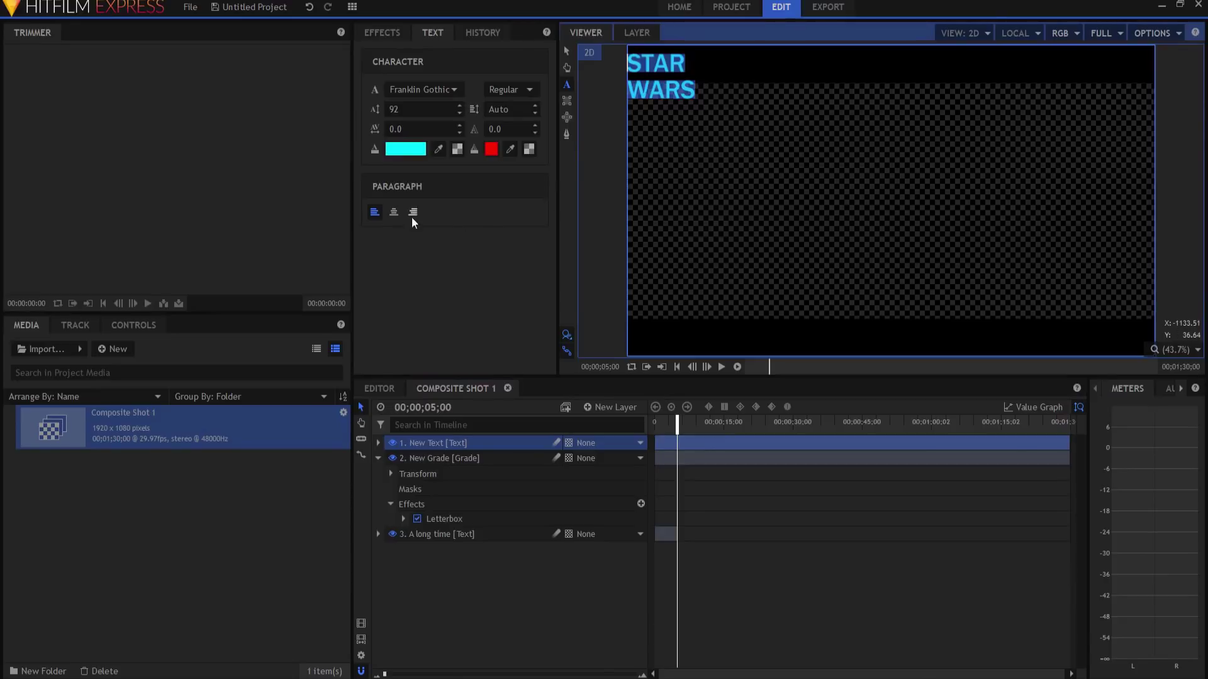
Step: Centre-align the STAR WARS text, enlarge it to size 458, and colour it yellow
left_click(393, 213)
double_click(395, 108)
type("115")
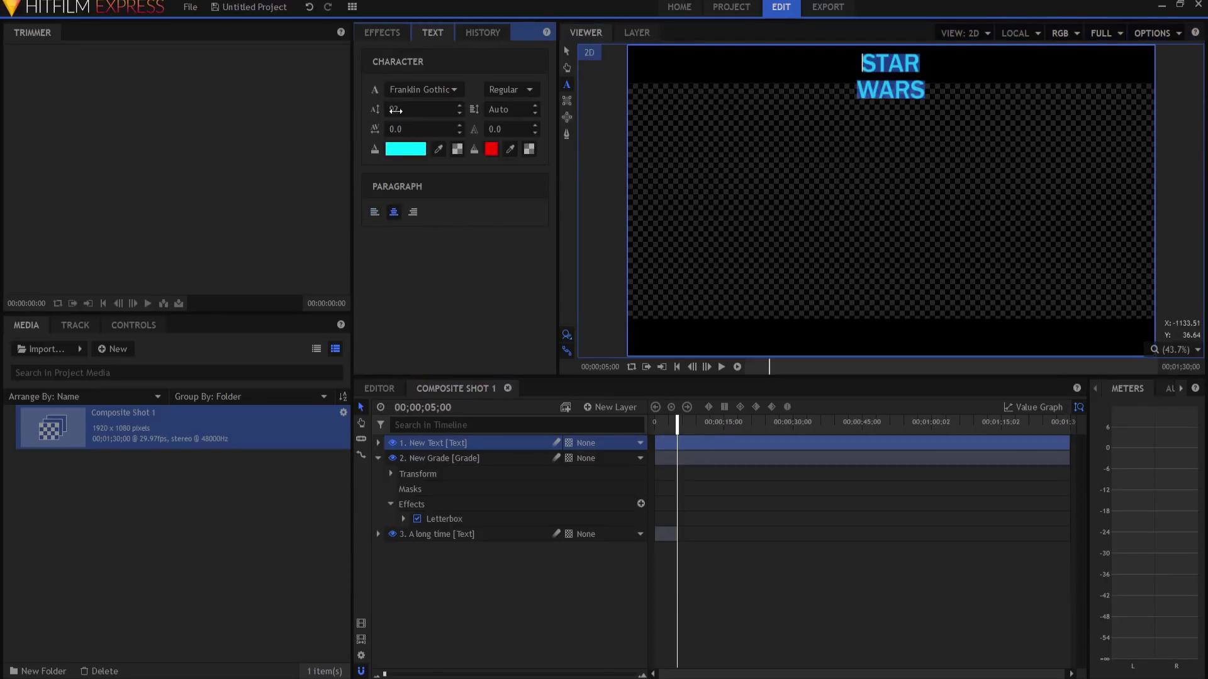
key("Return")
mouse_move(396, 109)
left_mouse_down()
mouse_move(472, 109)
mouse_move(396, 109)
left_mouse_up()
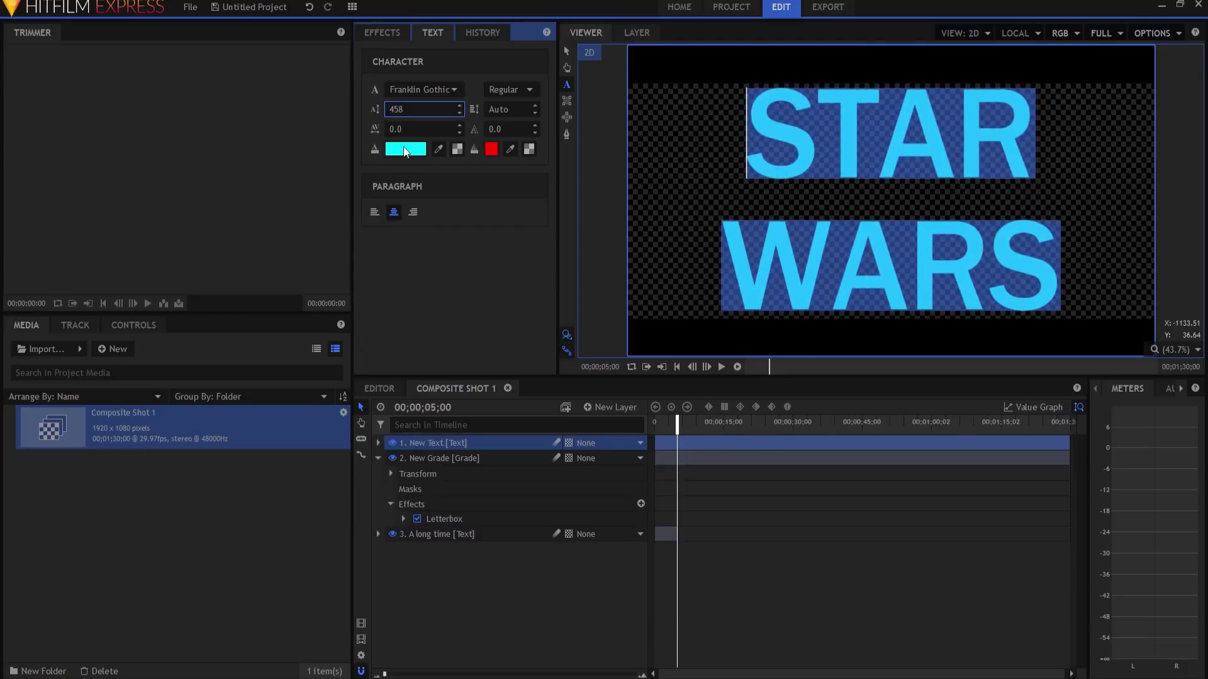
left_click(405, 150)
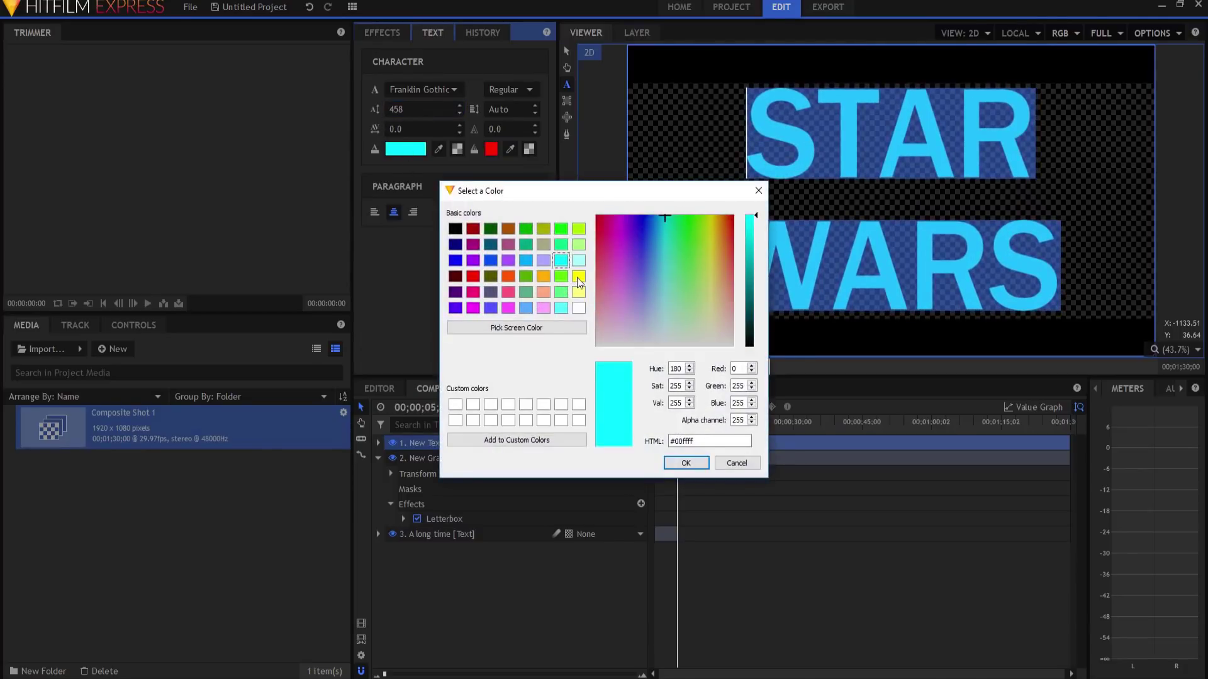
left_click(578, 277)
left_click(685, 463)
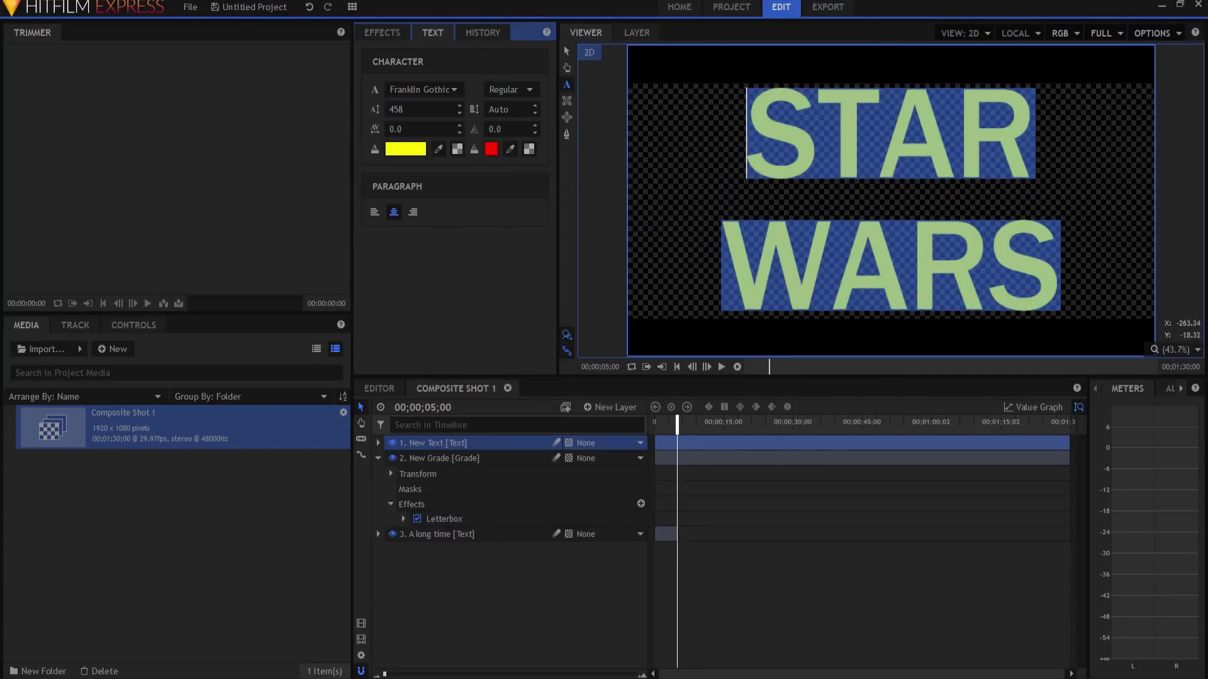
Step: Set the STAR WARS title font to Star Jedi
left_click(396, 91)
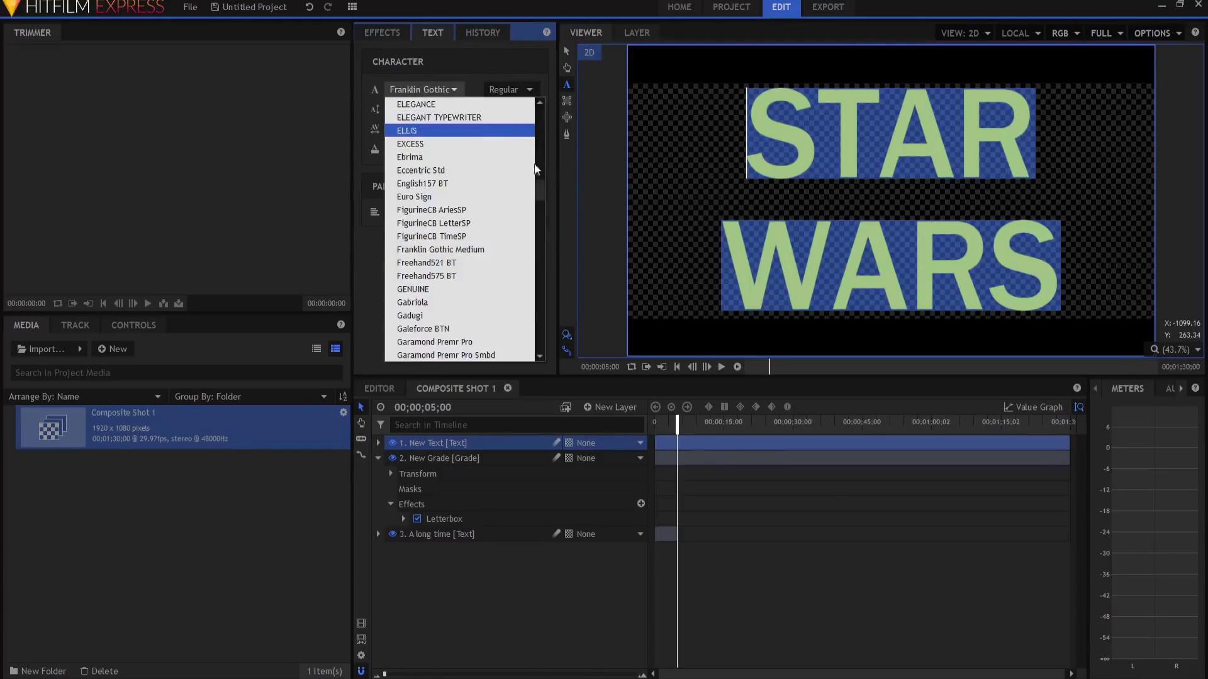
left_click_drag(539, 189, 550, 318)
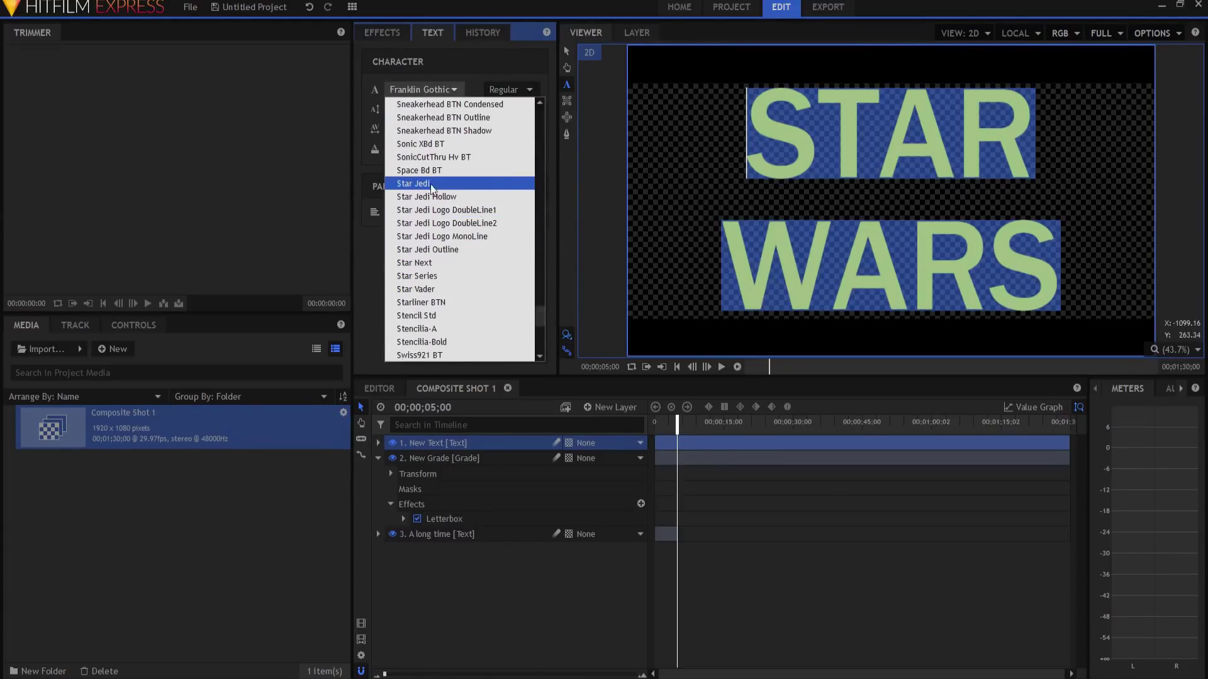
left_click(426, 184)
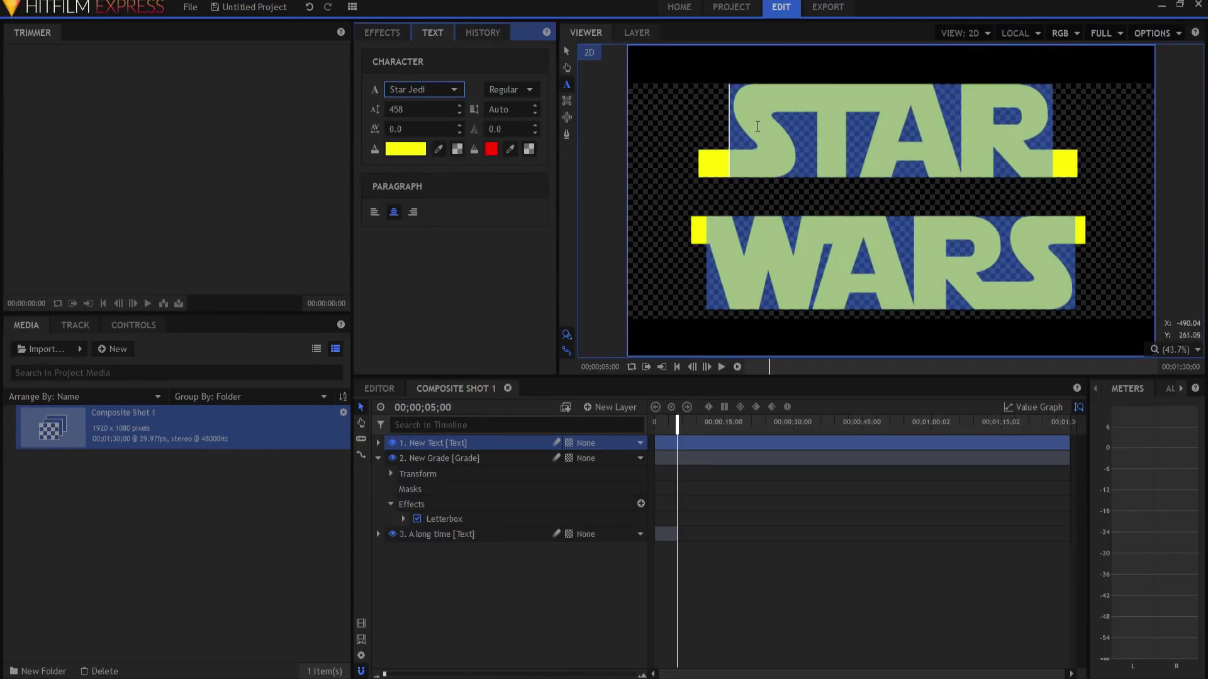
Step: Make the title fill transparent with a pure yellow outline
left_click(459, 151)
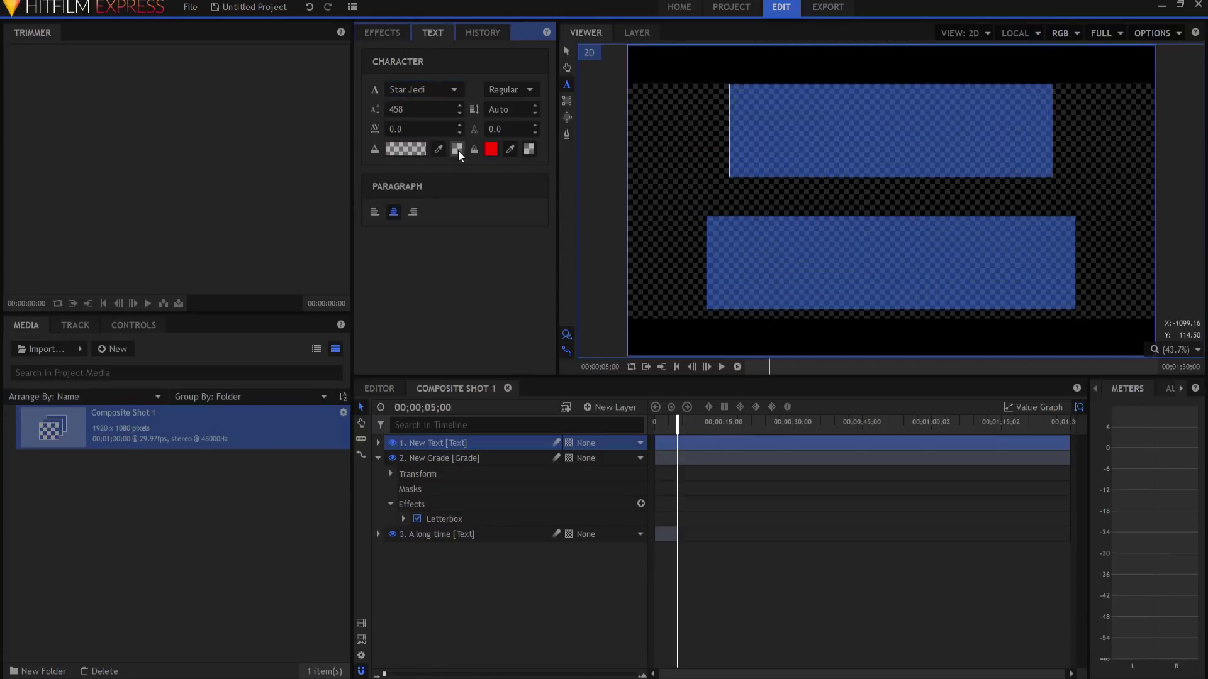
left_click(491, 151)
left_click(578, 277)
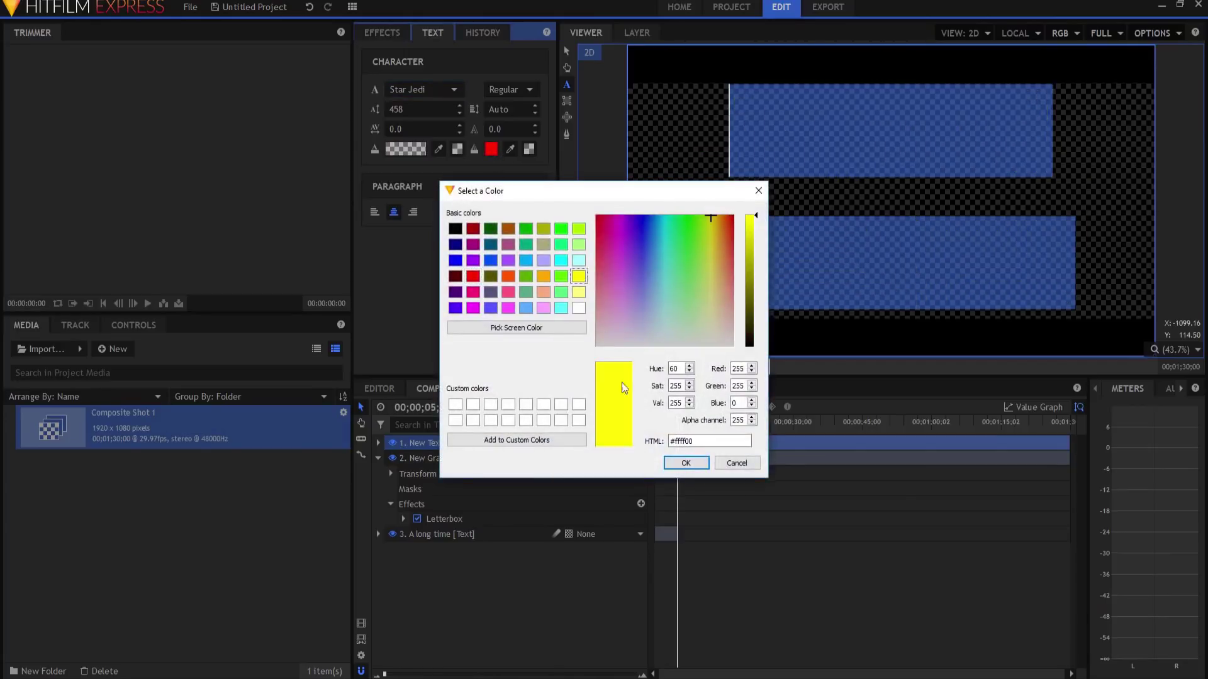
left_click(686, 463)
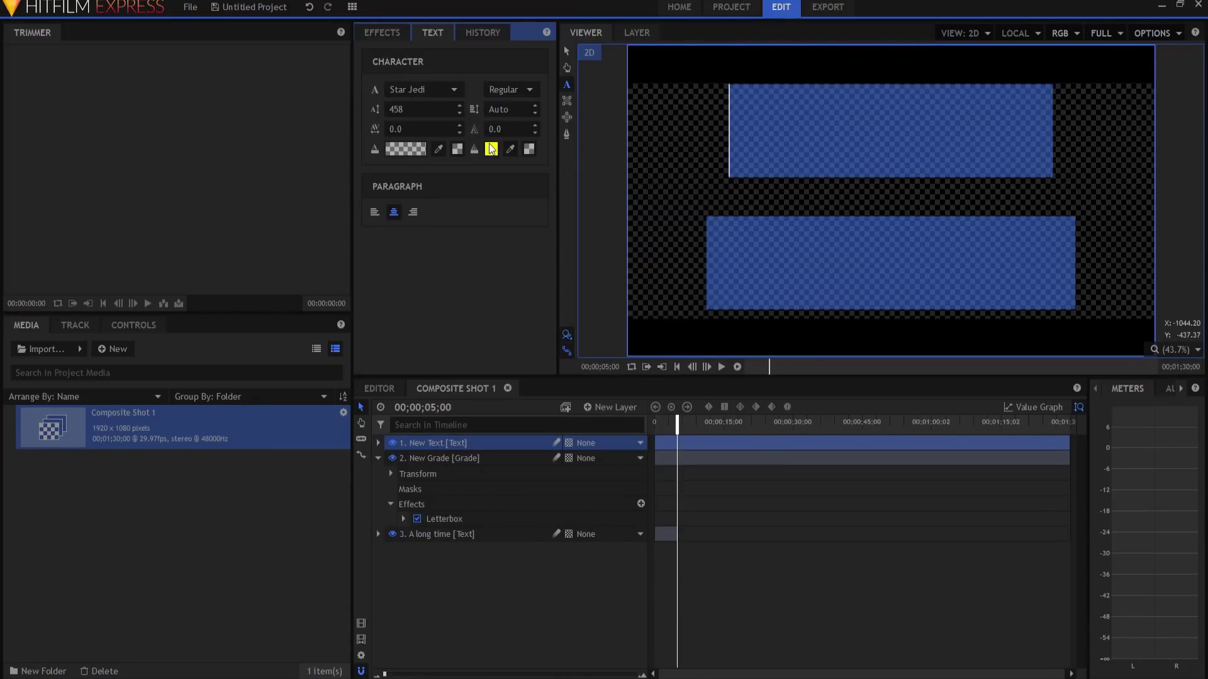
Step: Set the outline width to 15 and spread the letters apart to tracking 64
left_click(494, 130)
type("15")
key("Return")
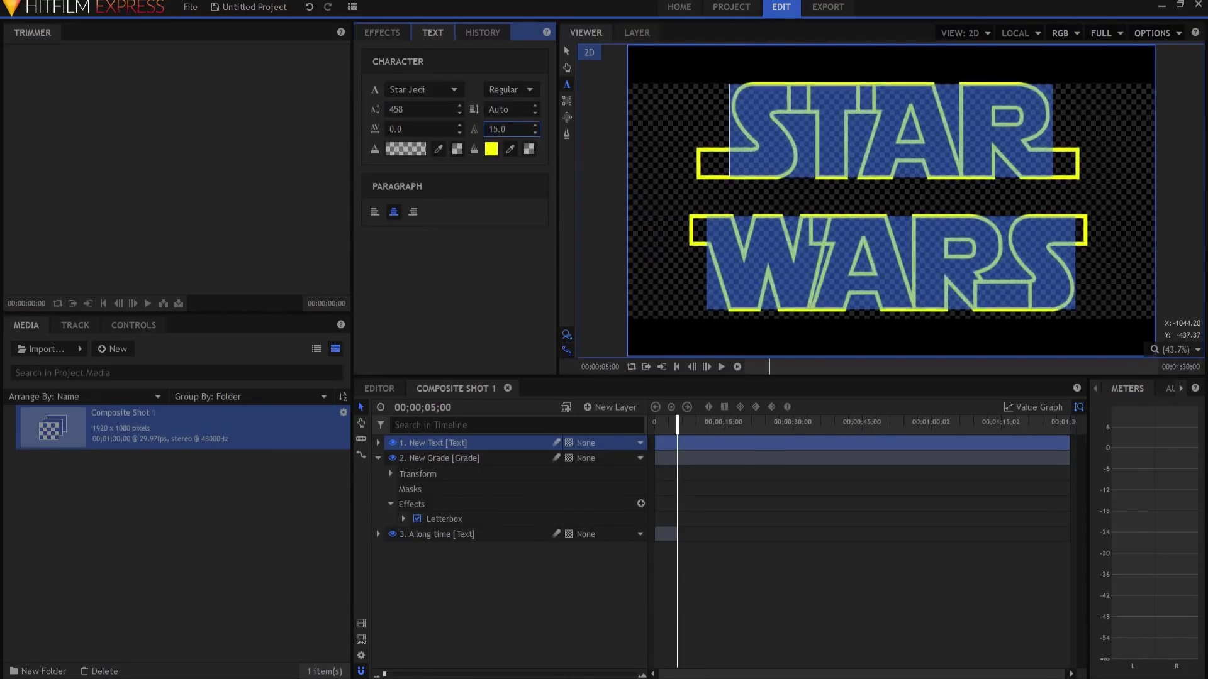
scroll(493, 128, "up", 5)
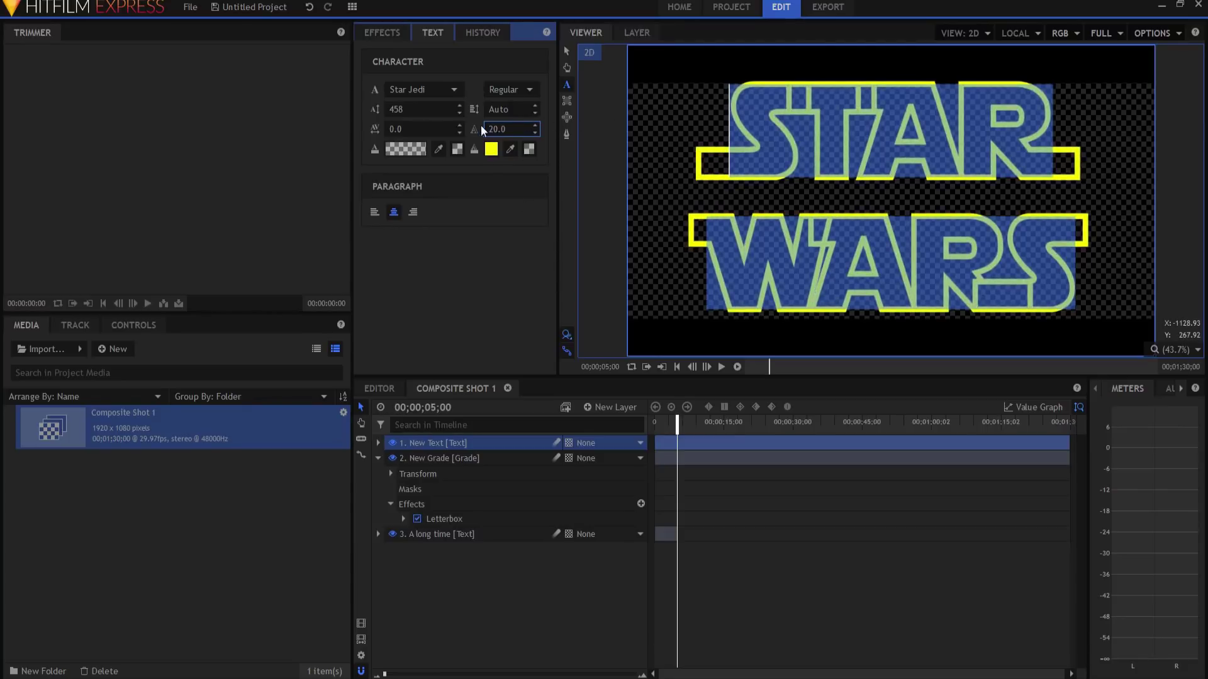
mouse_move(396, 128)
left_mouse_down()
mouse_move(455, 128)
mouse_move(445, 129)
left_mouse_up()
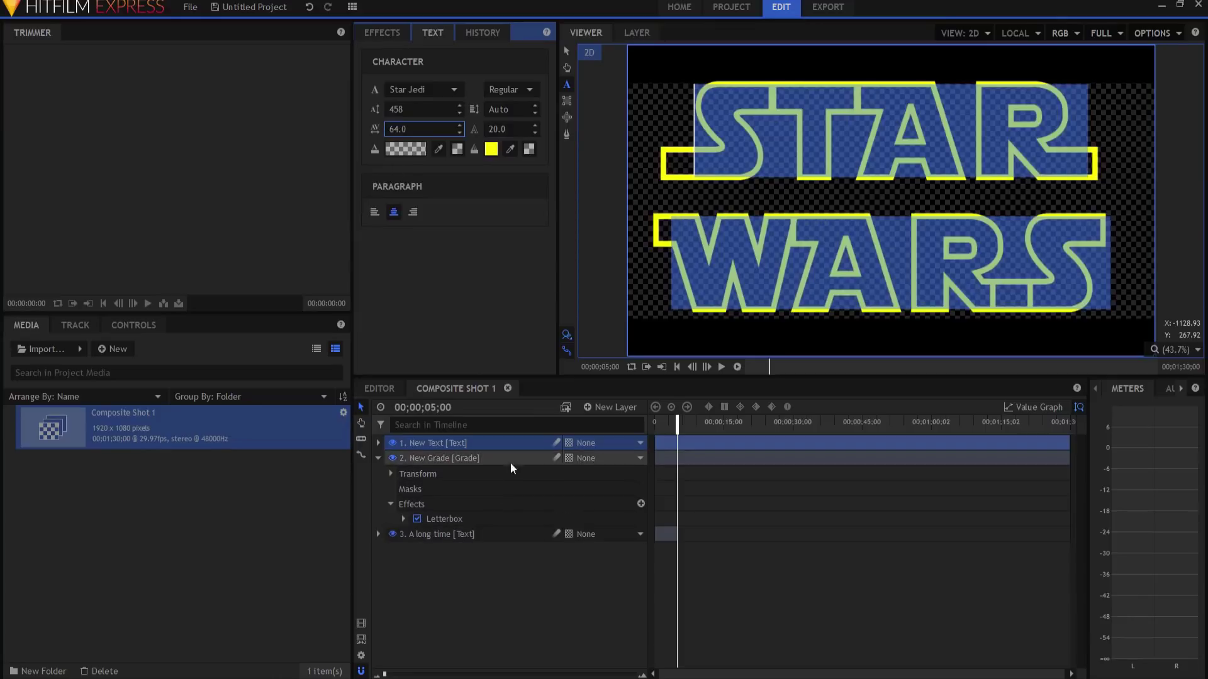
left_click(566, 51)
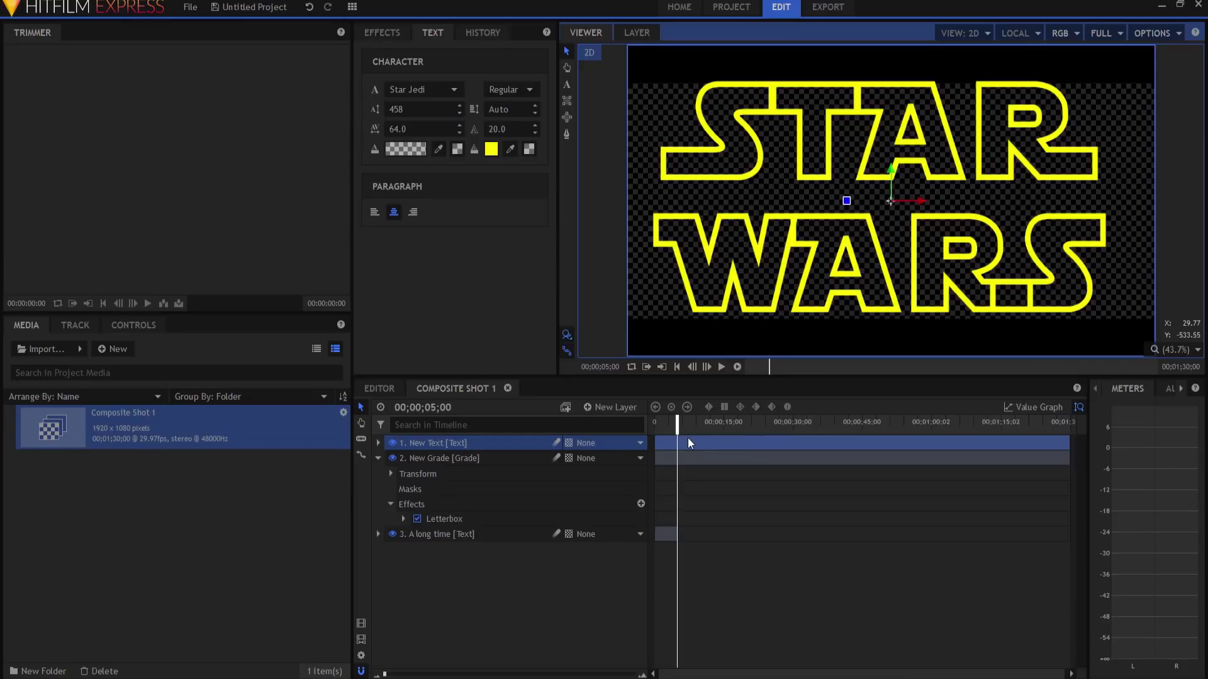
Step: Rename the STAR WARS text layer to 'Title'
left_click(443, 441)
double_click(443, 441)
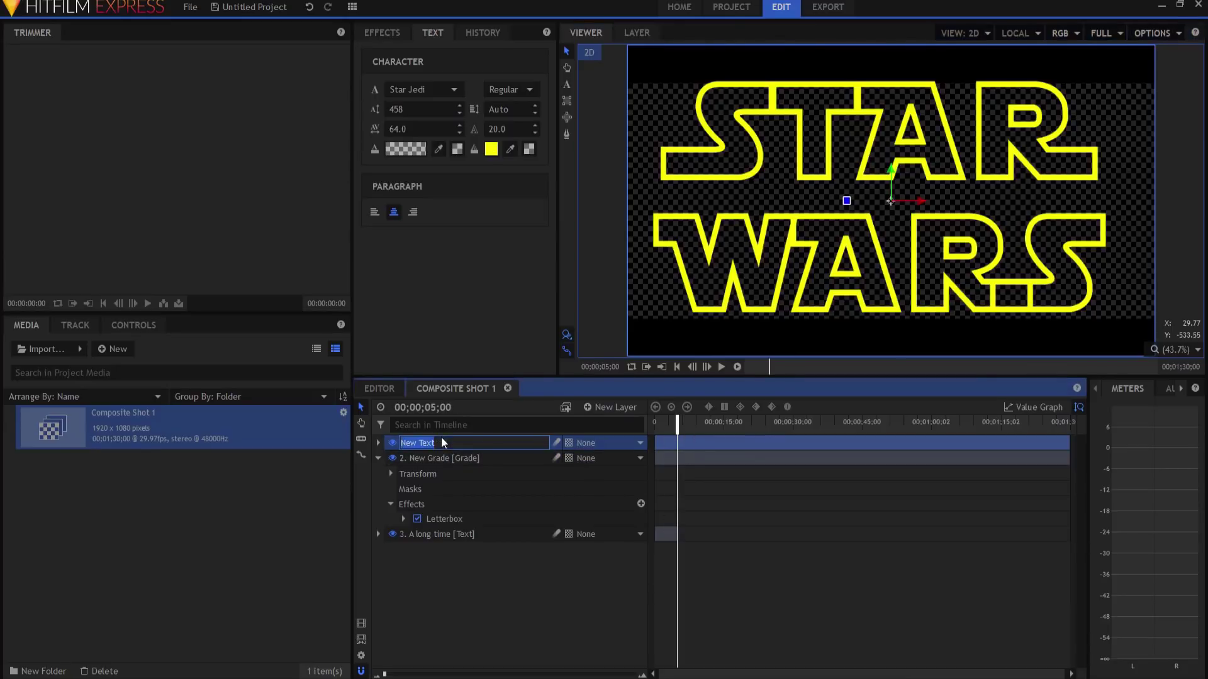
type("tITLE")
key("Return")
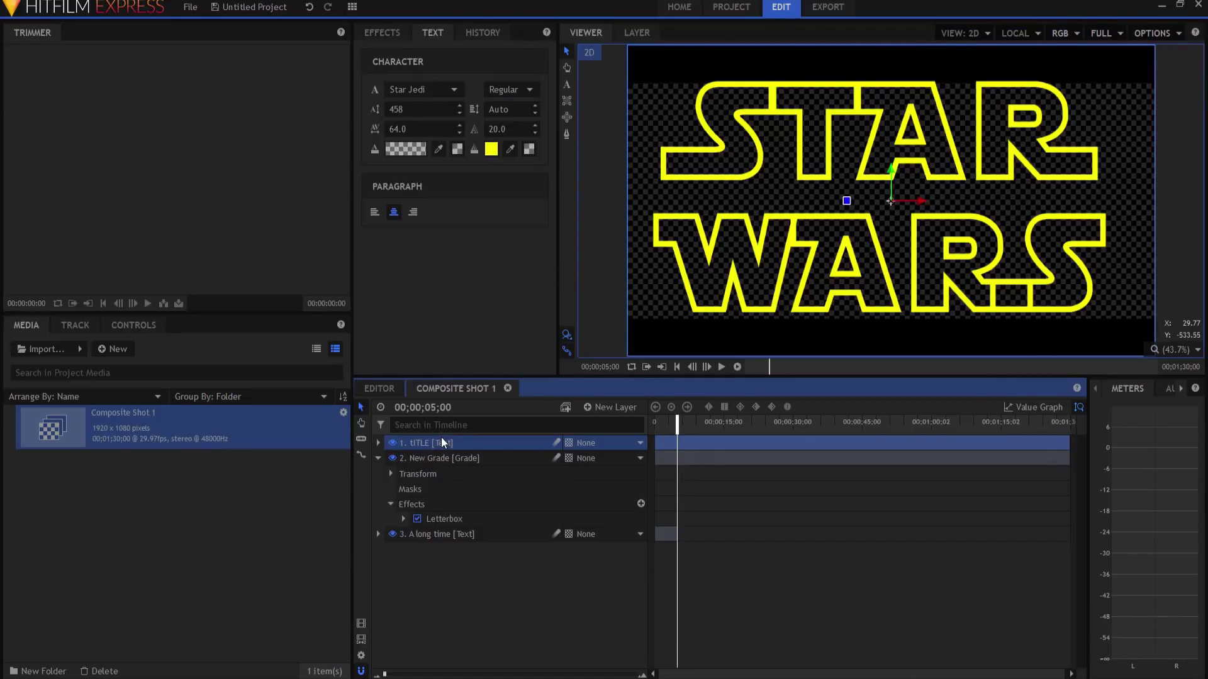
double_click(443, 442)
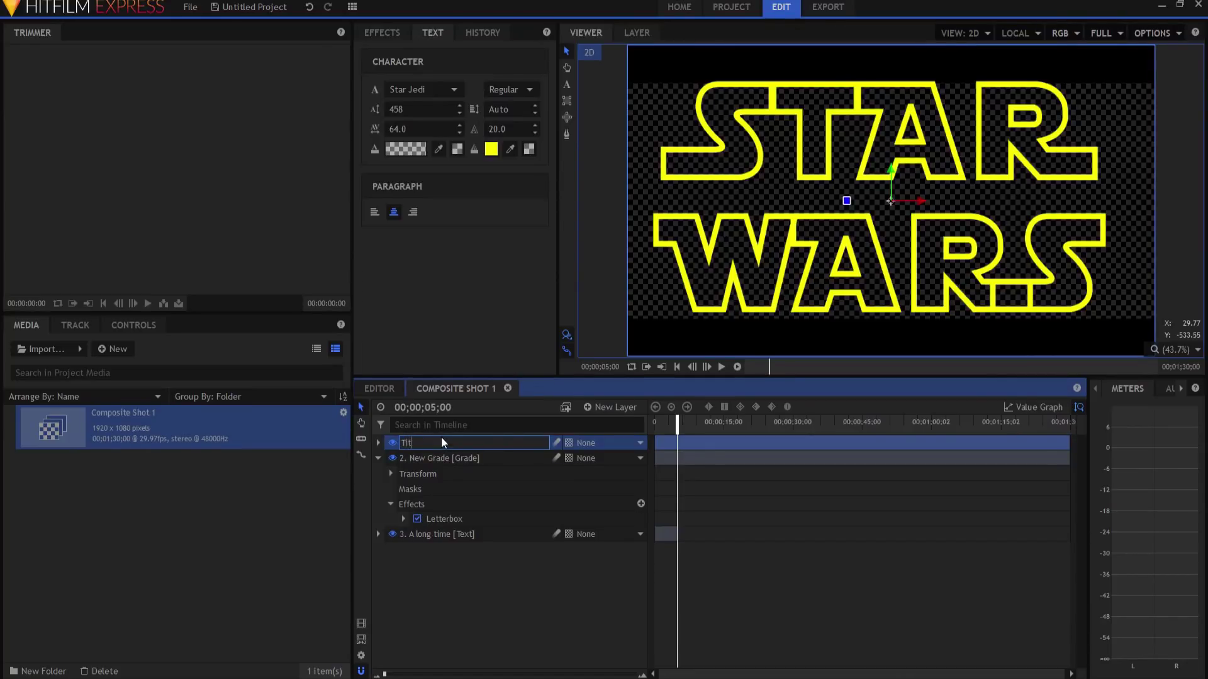
type("Title")
key("Return")
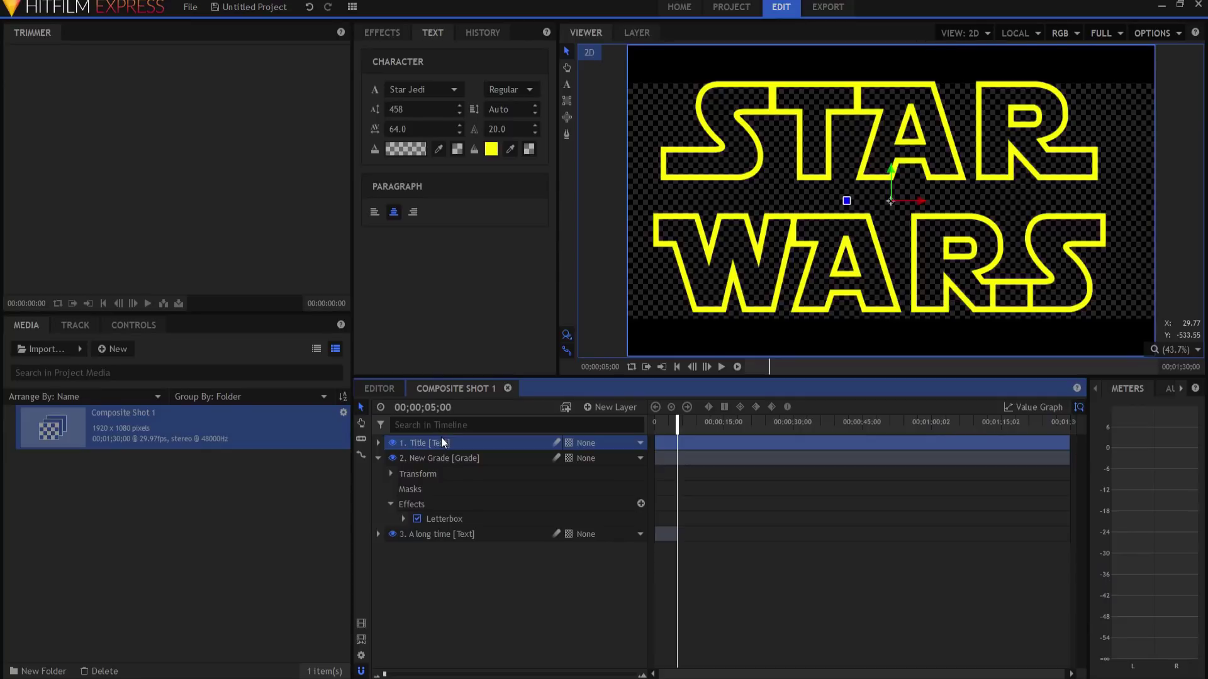
Step: Move the Title layer to the bottom of the stack, starting at 5 seconds
left_click_drag(442, 442, 455, 547)
left_click_drag(682, 531, 714, 547)
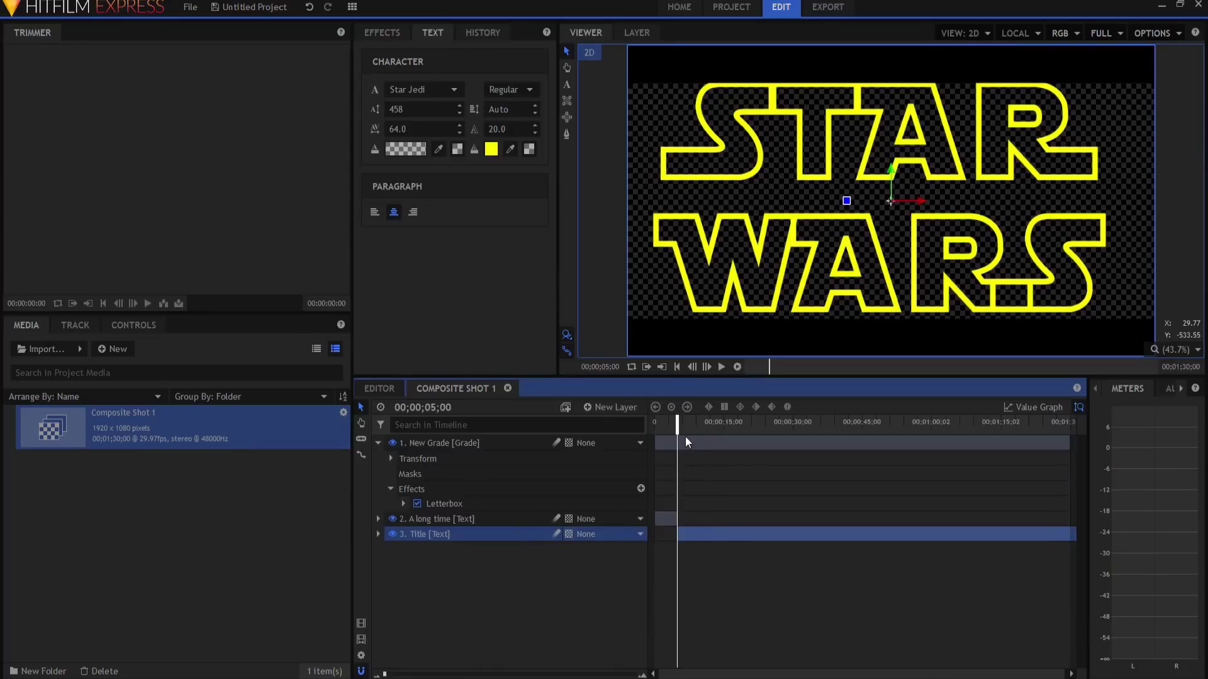
left_click(614, 409)
Step: Add a camera layer below the grade layer and make Title a 3D plane
left_click(594, 475)
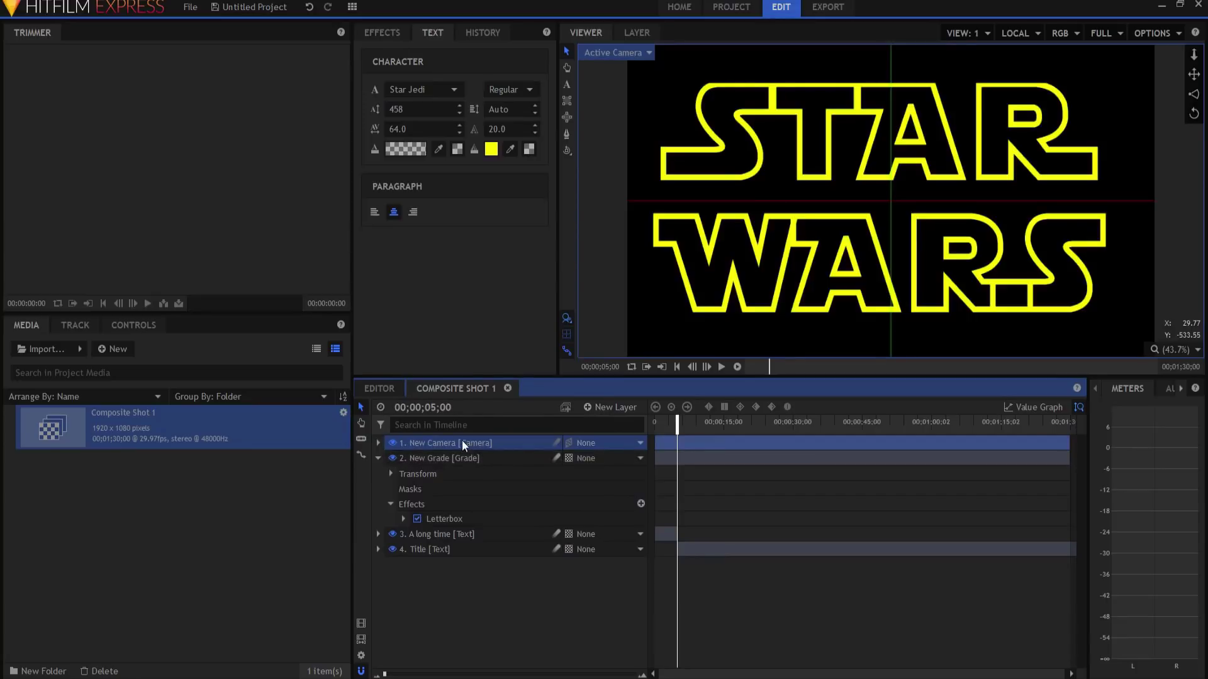
left_click_drag(462, 441, 478, 531)
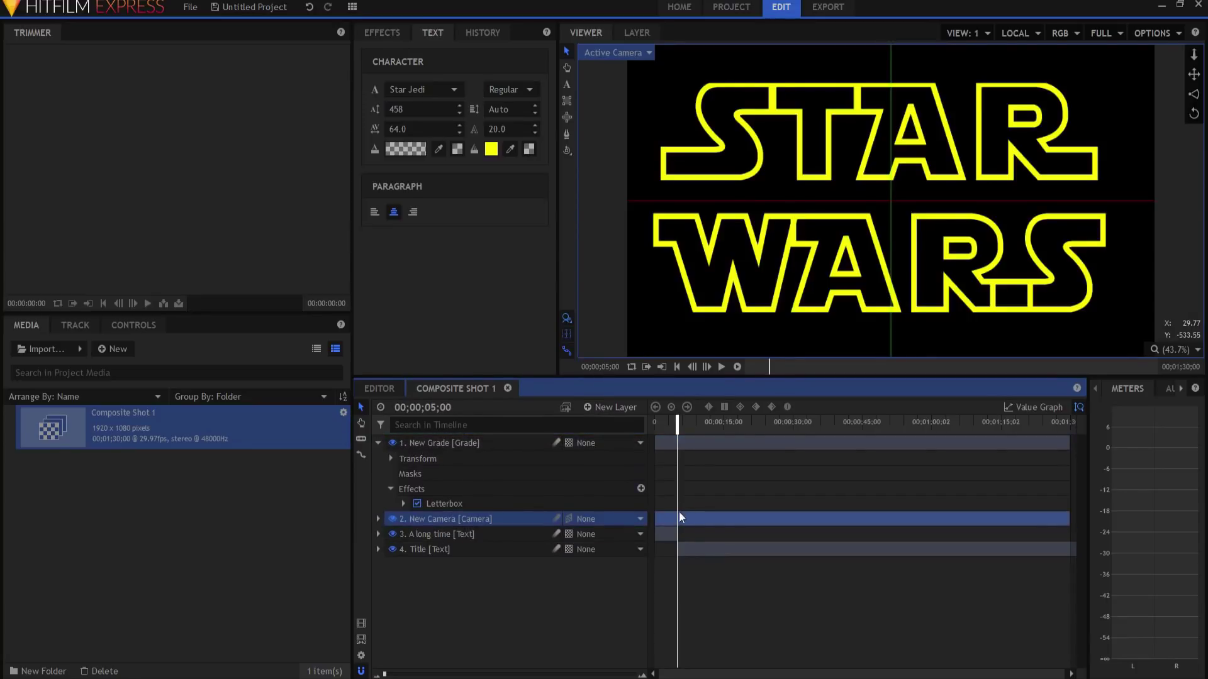
left_click(568, 547)
left_click(592, 589)
Step: Split the viewer into two views, the second showing the Left side
left_click(955, 35)
left_click(958, 67)
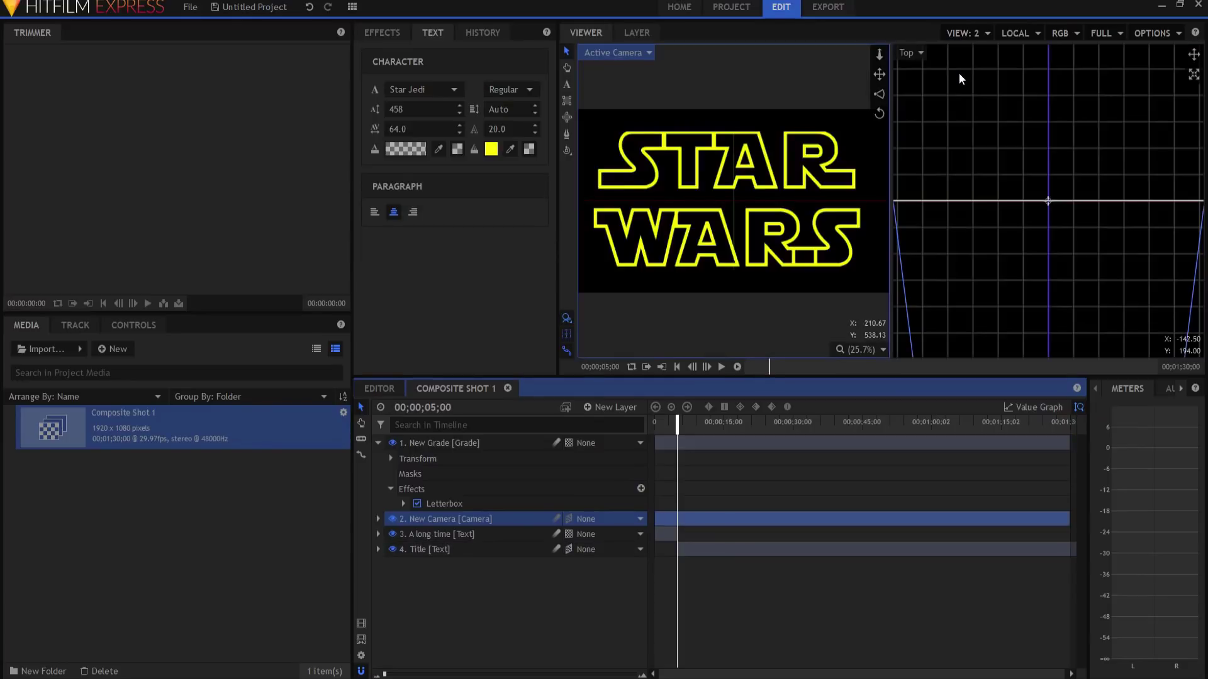
left_click(906, 54)
left_click(920, 124)
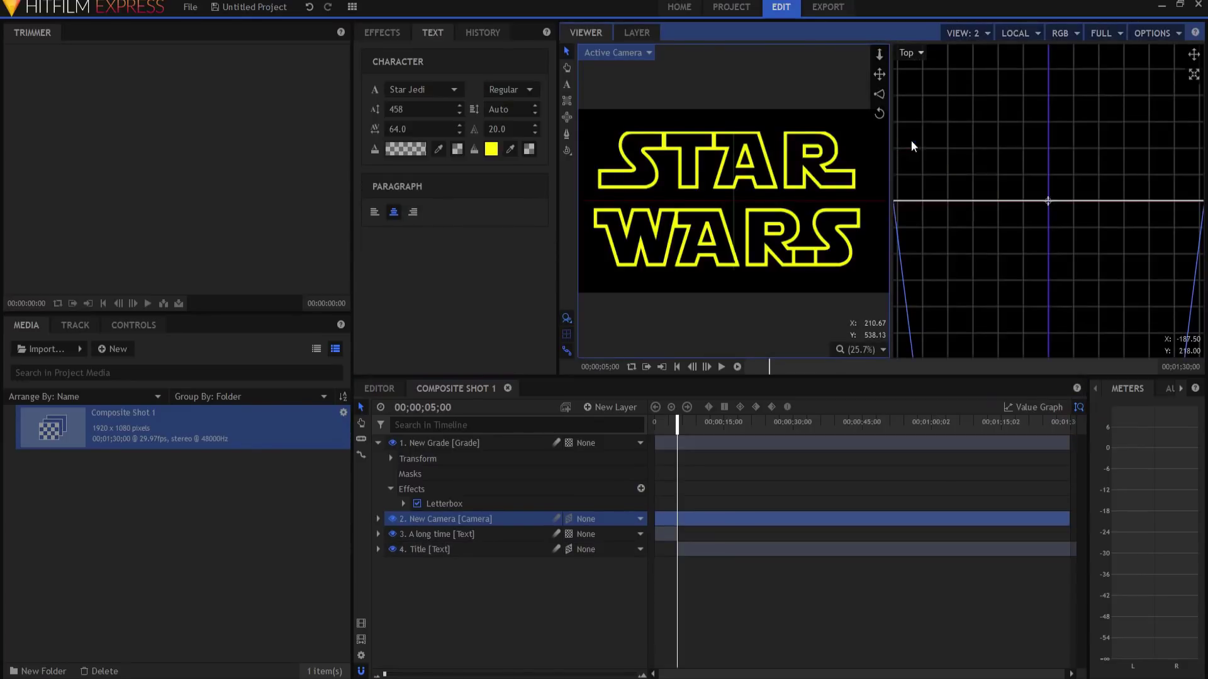
scroll(1123, 227, "down", 5)
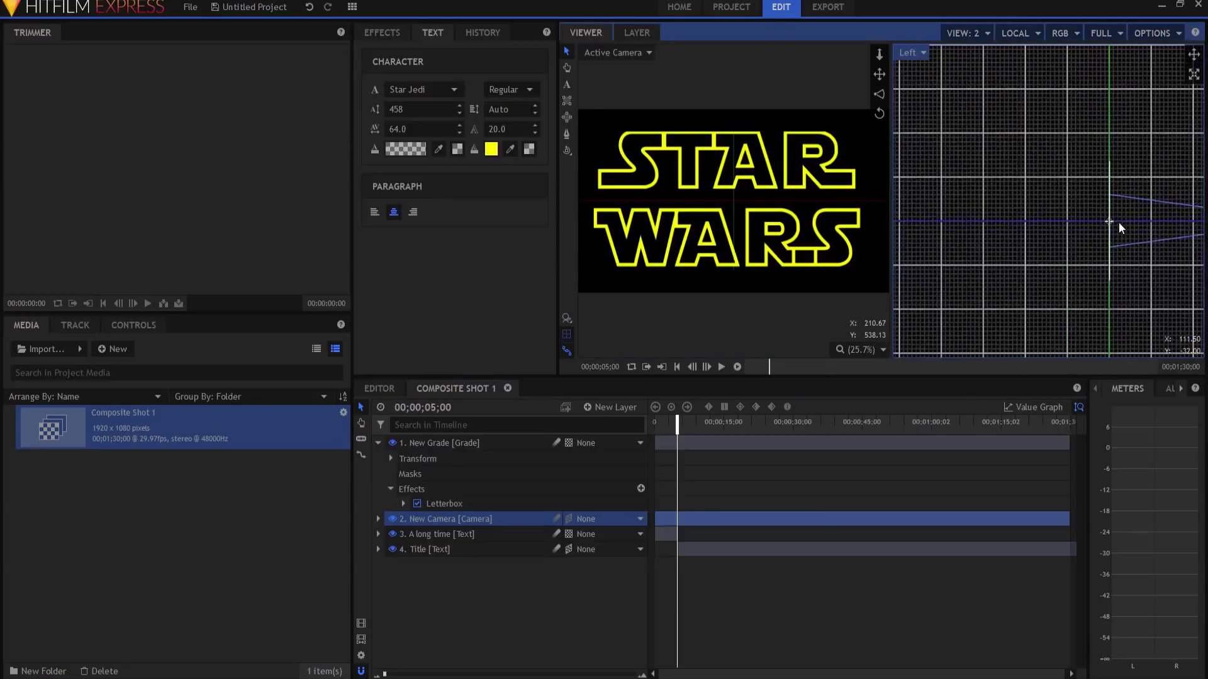
left_click_drag(1149, 261, 970, 167)
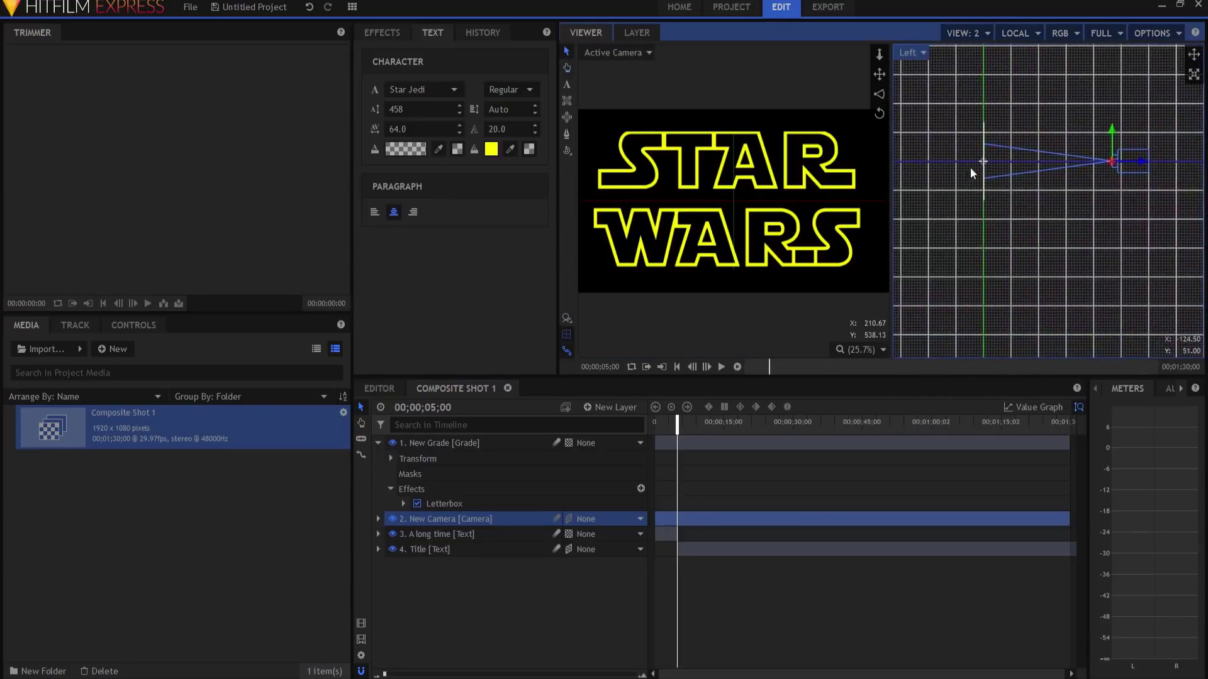
Step: Push the Title layer in depth right up against the camera
left_click(429, 531)
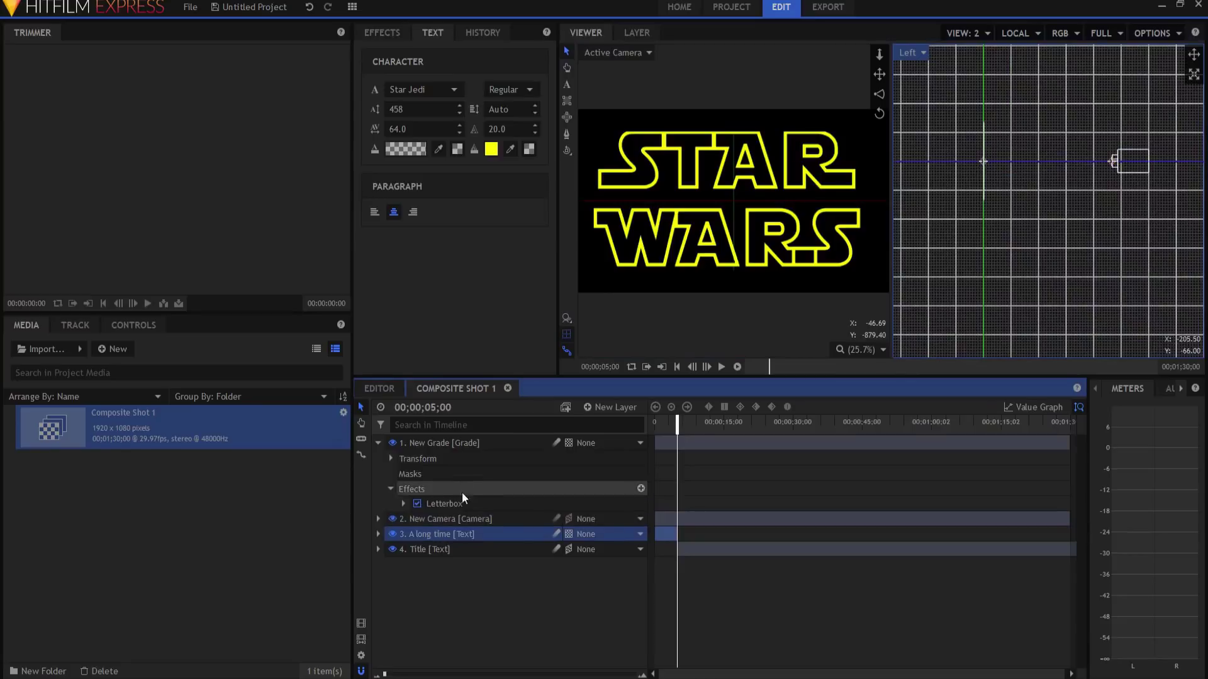
left_click(568, 51)
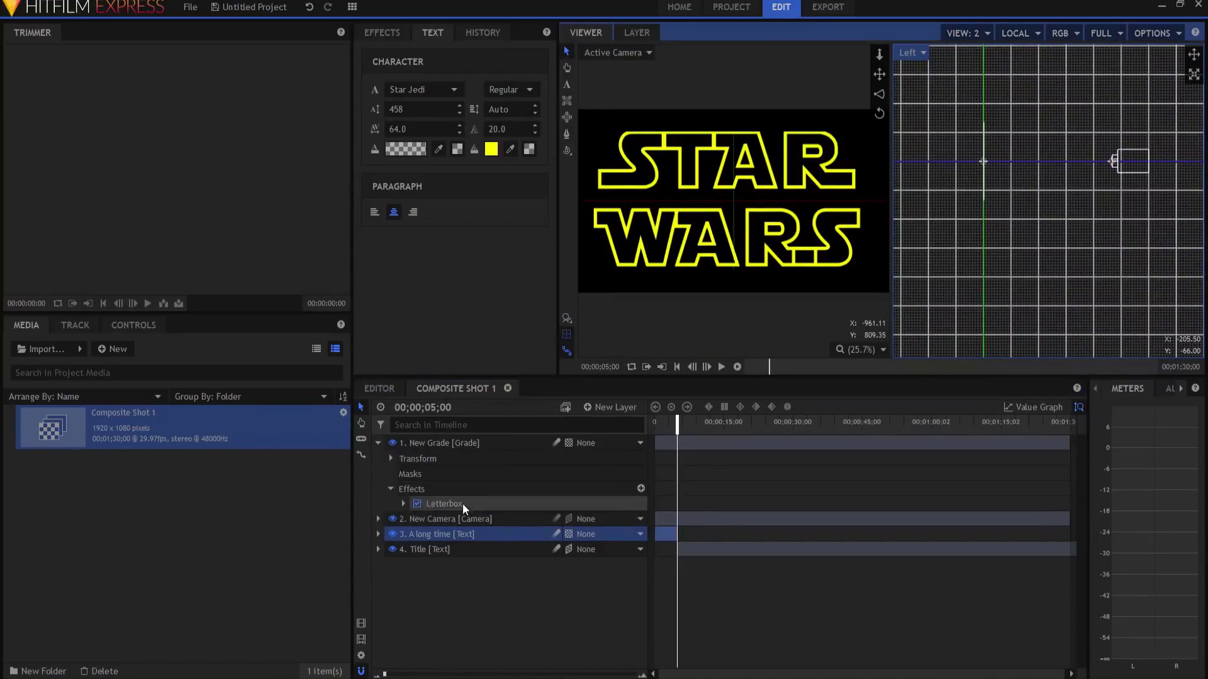
left_click(448, 550)
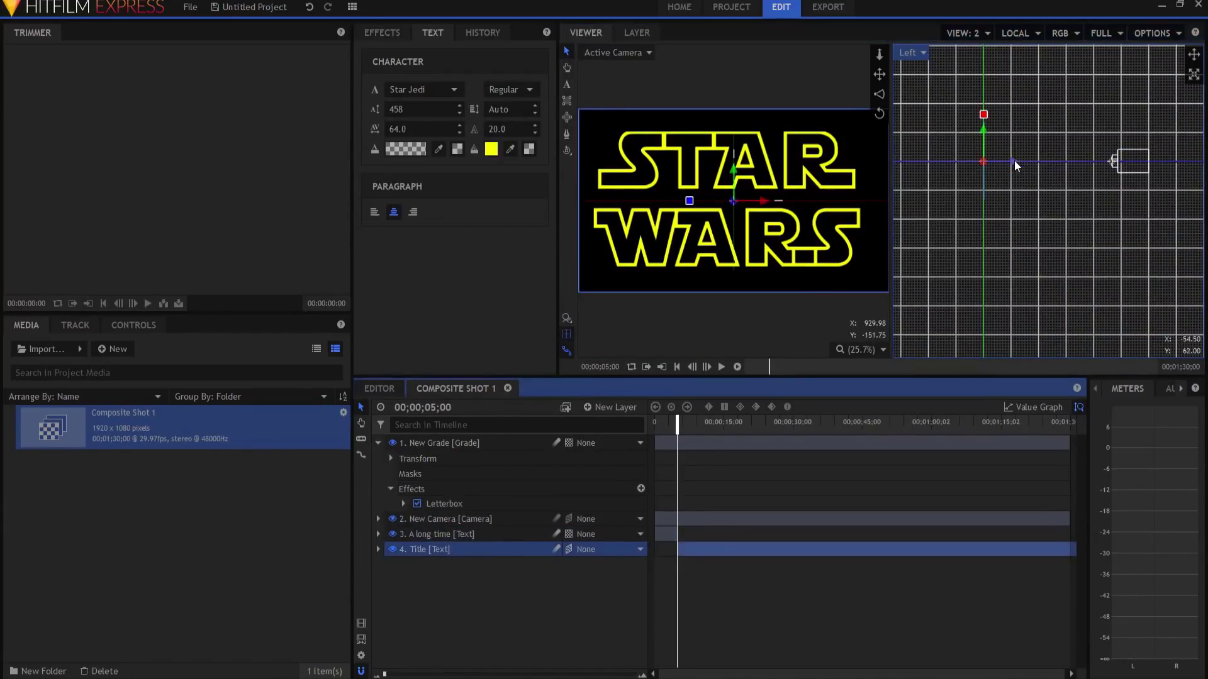
left_click_drag(1014, 160, 1137, 155)
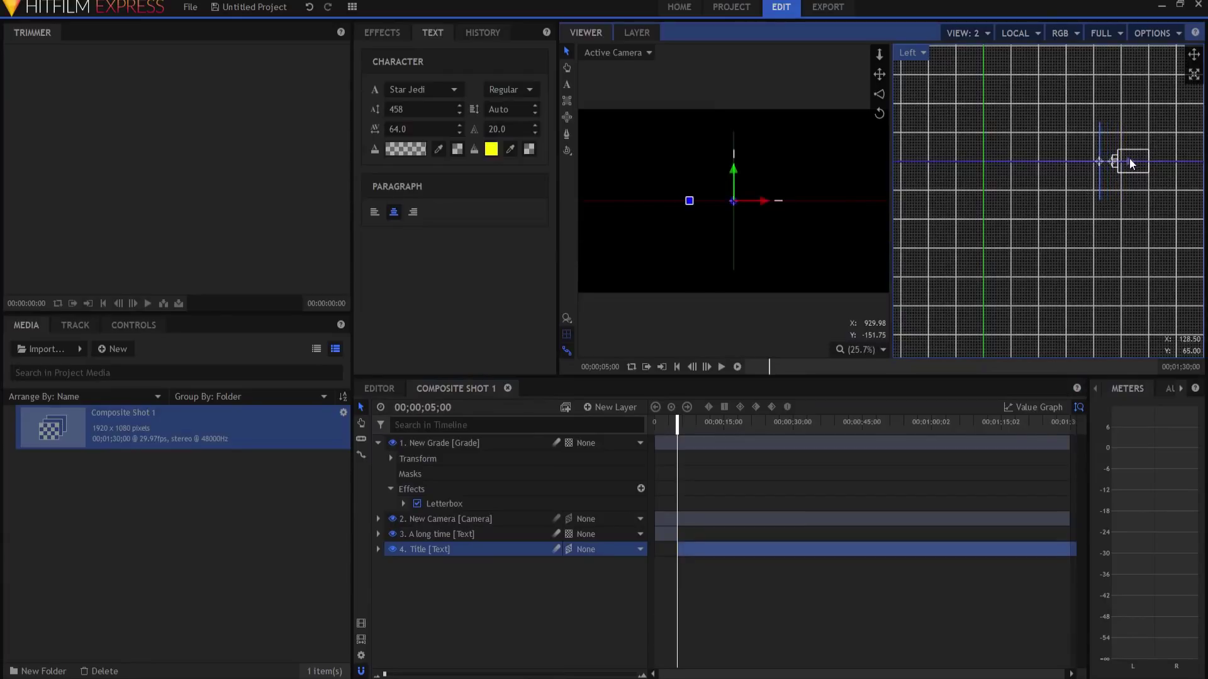
left_click_drag(1130, 158, 1128, 160)
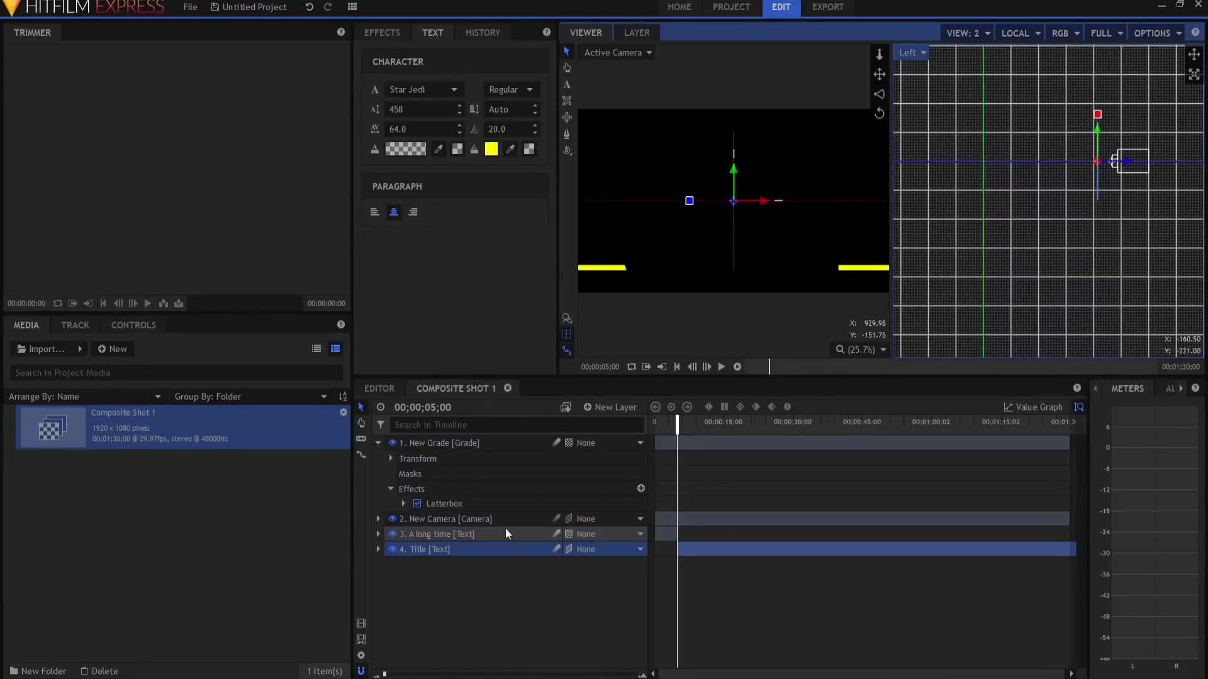
left_click(378, 550)
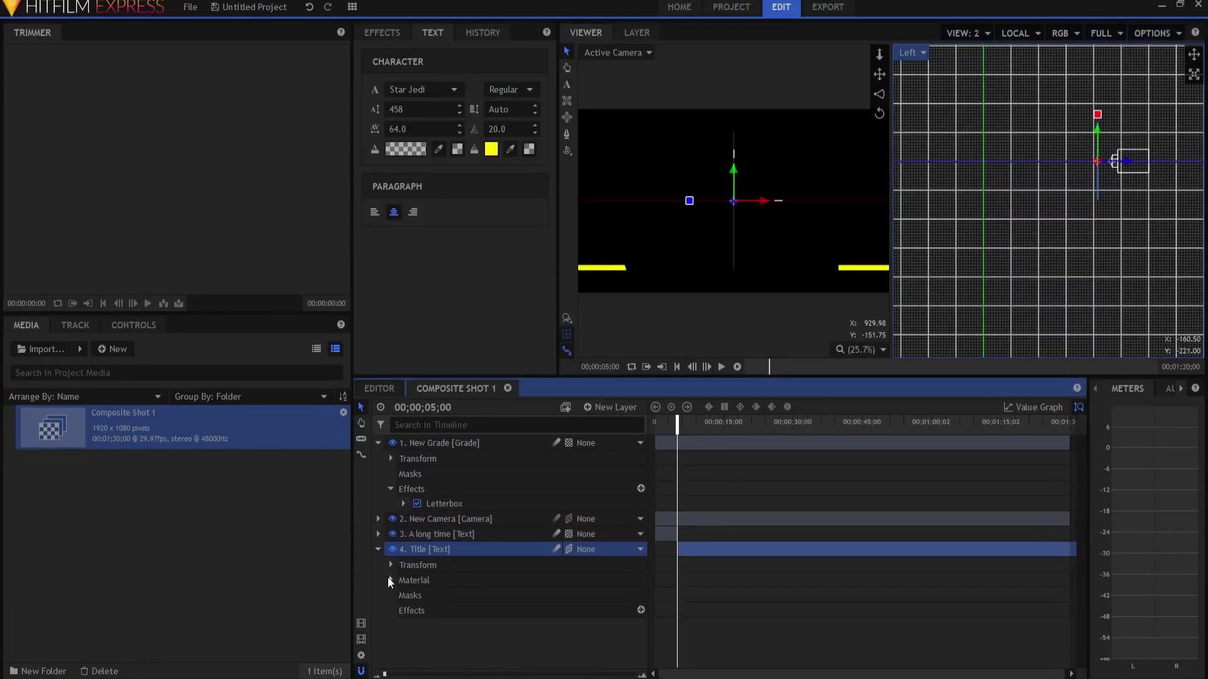
Step: Keyframe the Title's position, then at 6 seconds push it far back to depth -14467.3
left_click(391, 565)
left_click(417, 610)
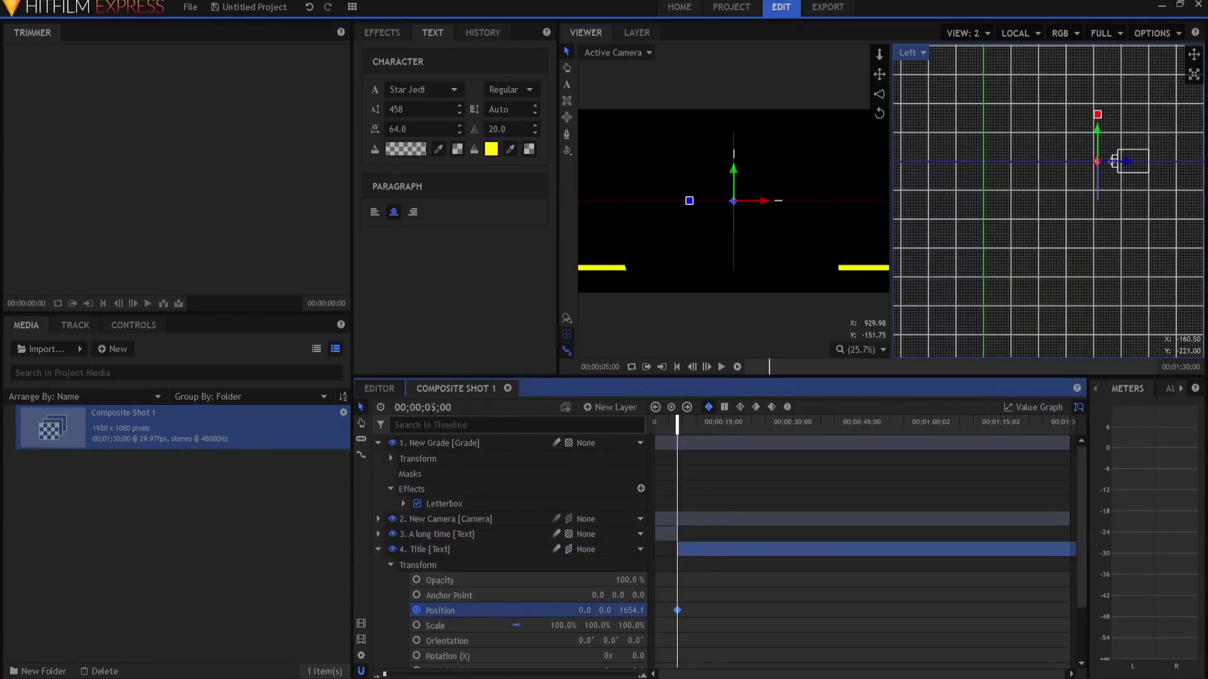
left_click(433, 407)
type("6")
key("Return")
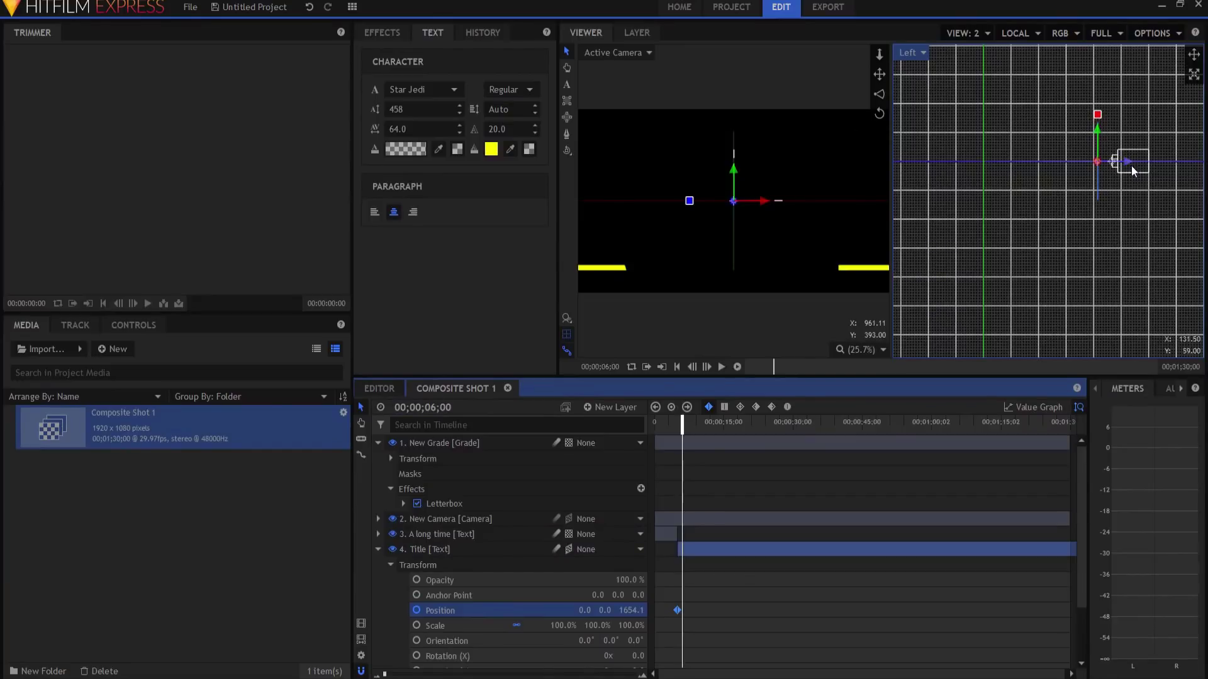
left_click_drag(1130, 163, 15, 160)
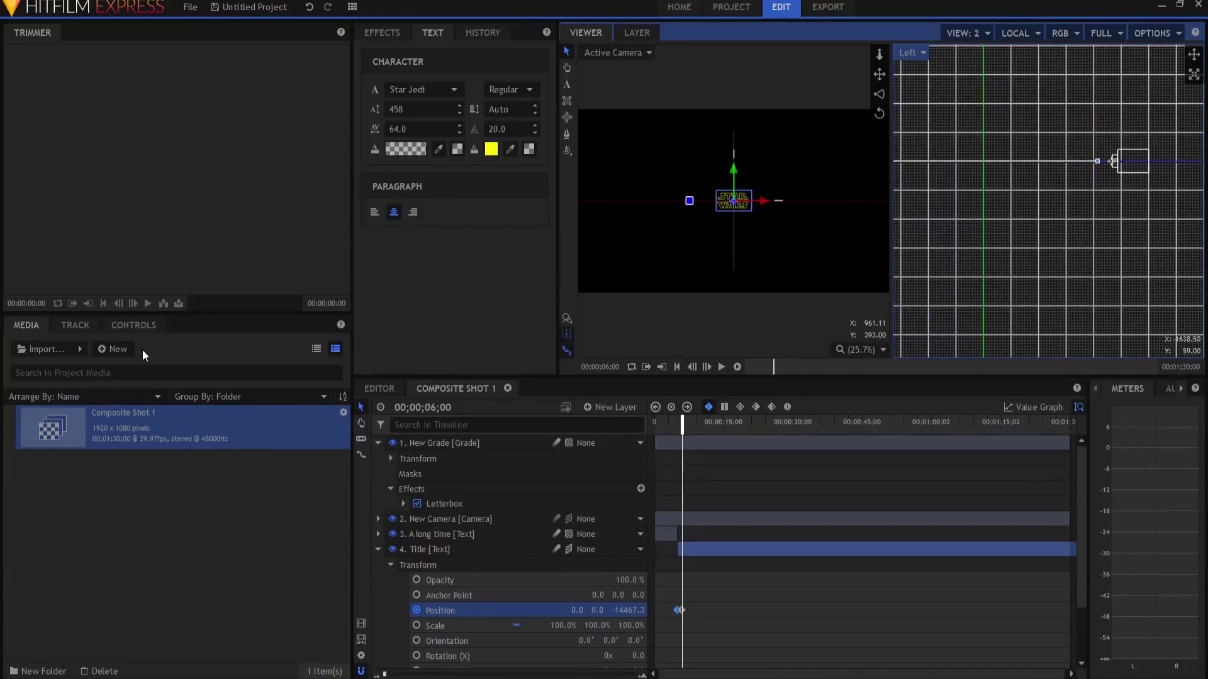
Step: Add an Opacity keyframe at 0% on the Title so it fades out
left_click_drag(385, 675, 410, 676)
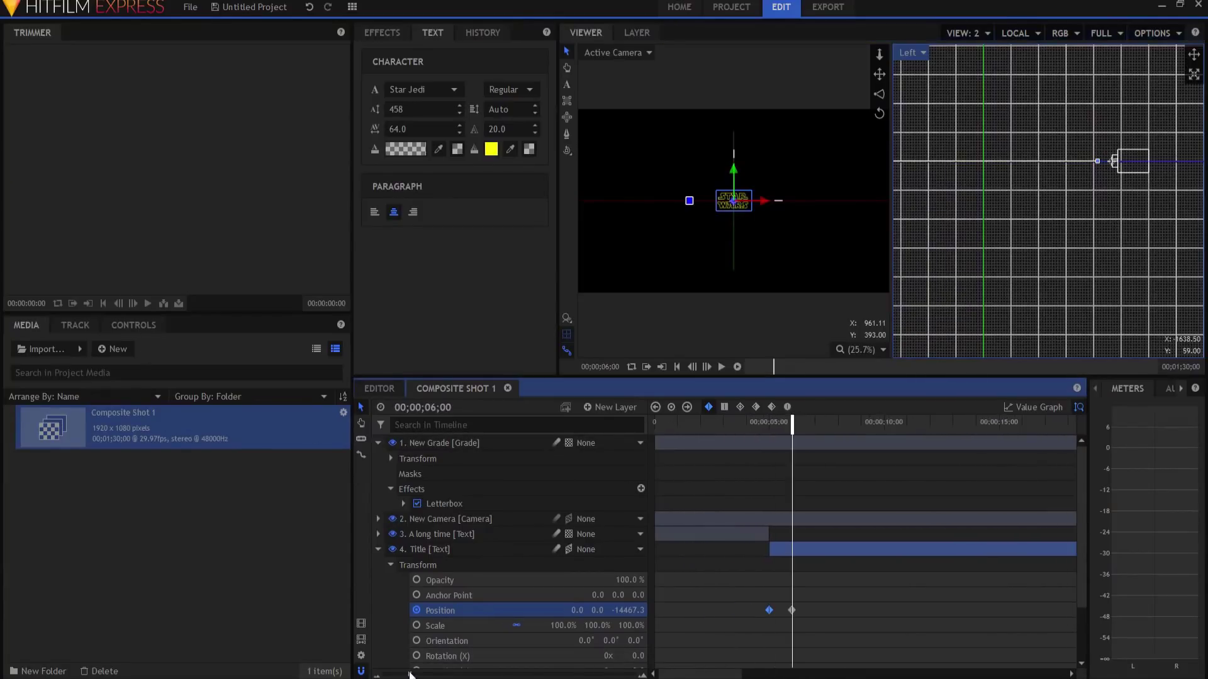
left_click(417, 580)
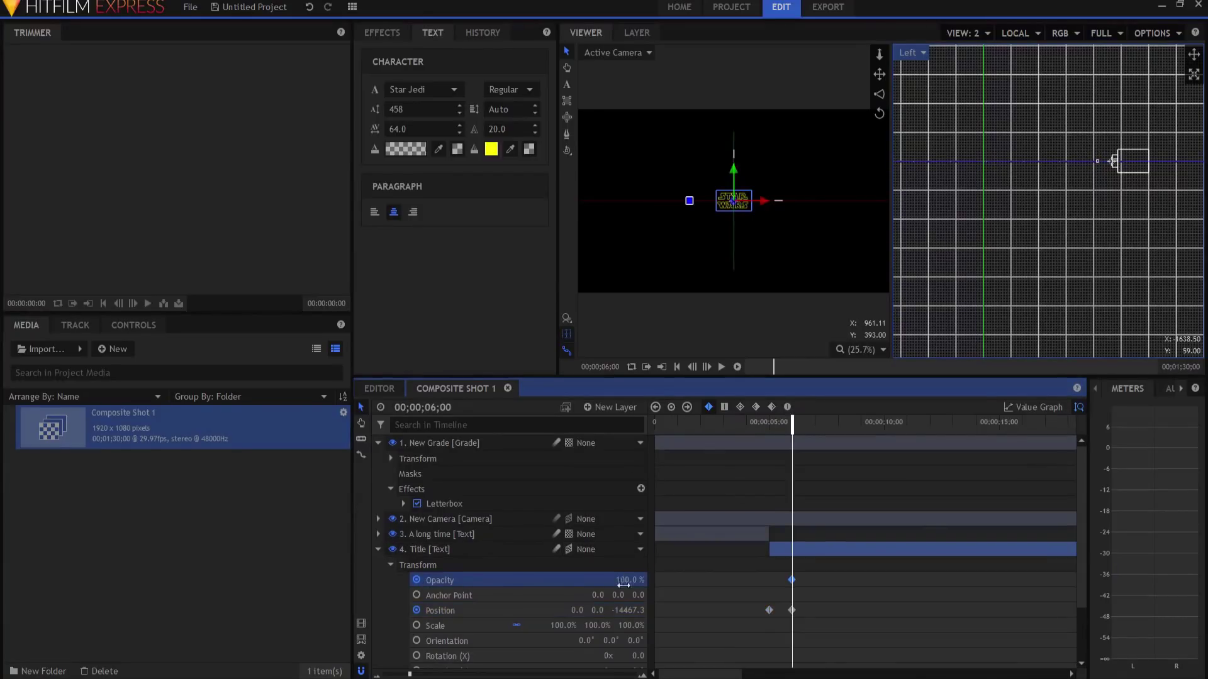
left_click(623, 580)
type("0")
key("Return")
Step: Move the current time to 00;00;05;00
left_click(431, 407)
left_click_drag(430, 407, 438, 407)
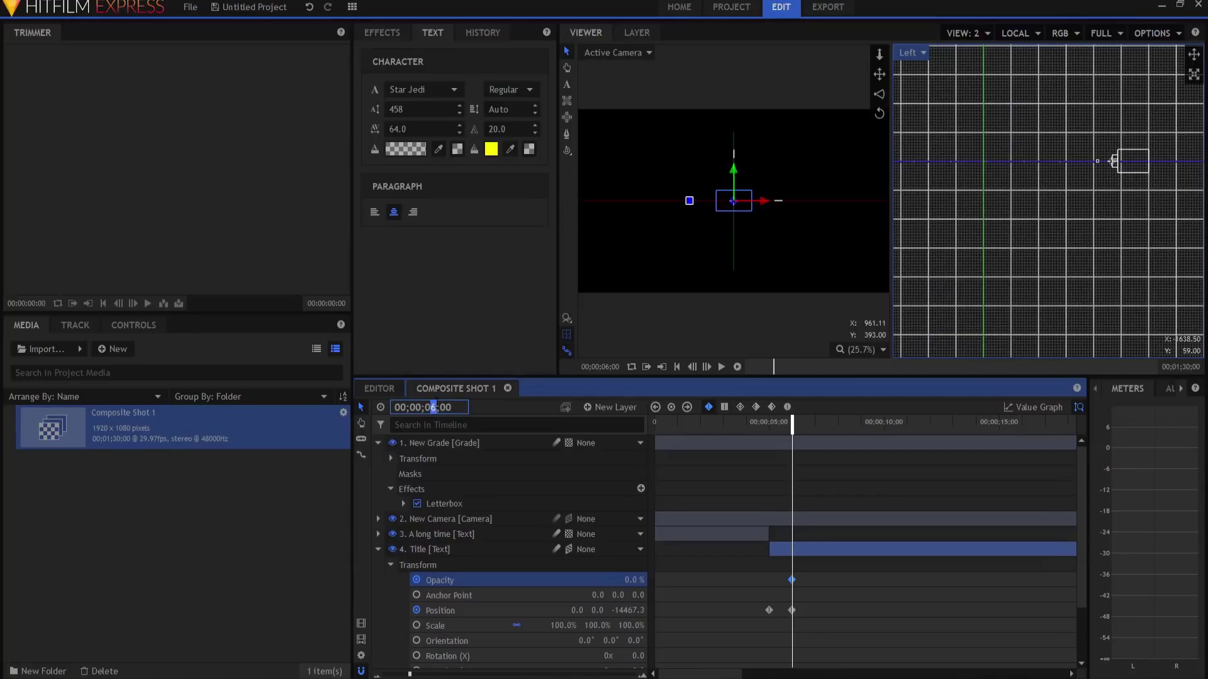
type("5")
key("Return")
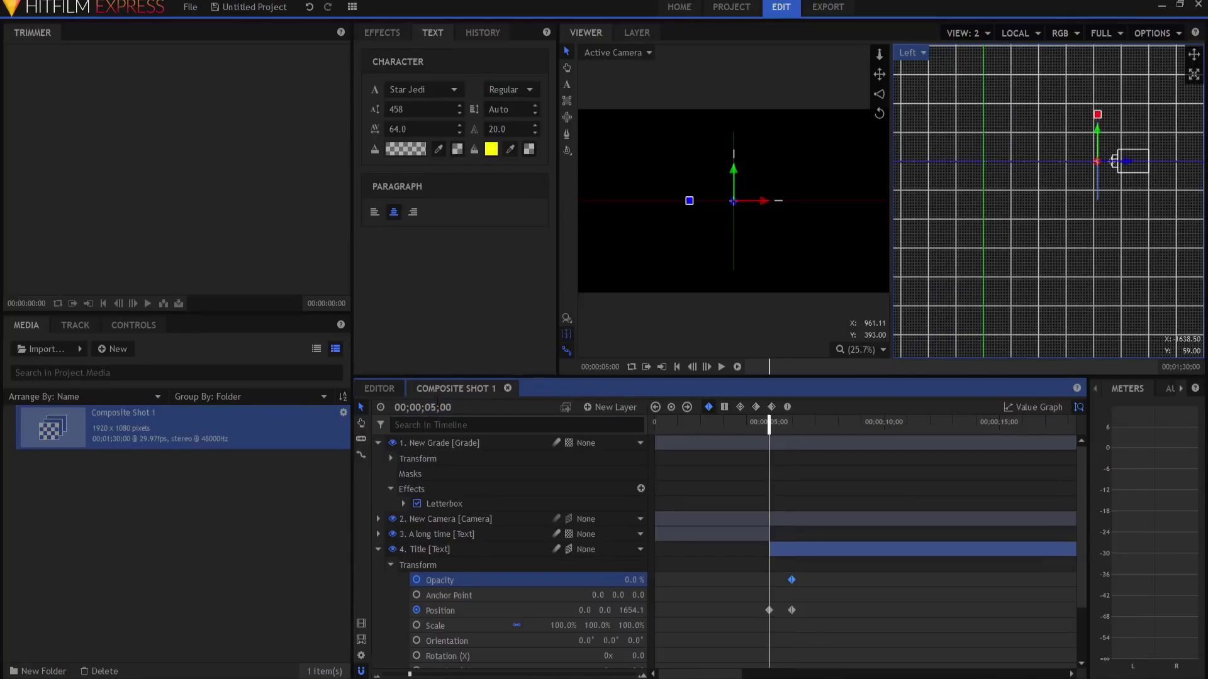
Step: Set the Title's opacity to 100% at 5 seconds and drag the fade and end keyframes later
double_click(647, 577)
type("100")
key("Return")
left_click(791, 609)
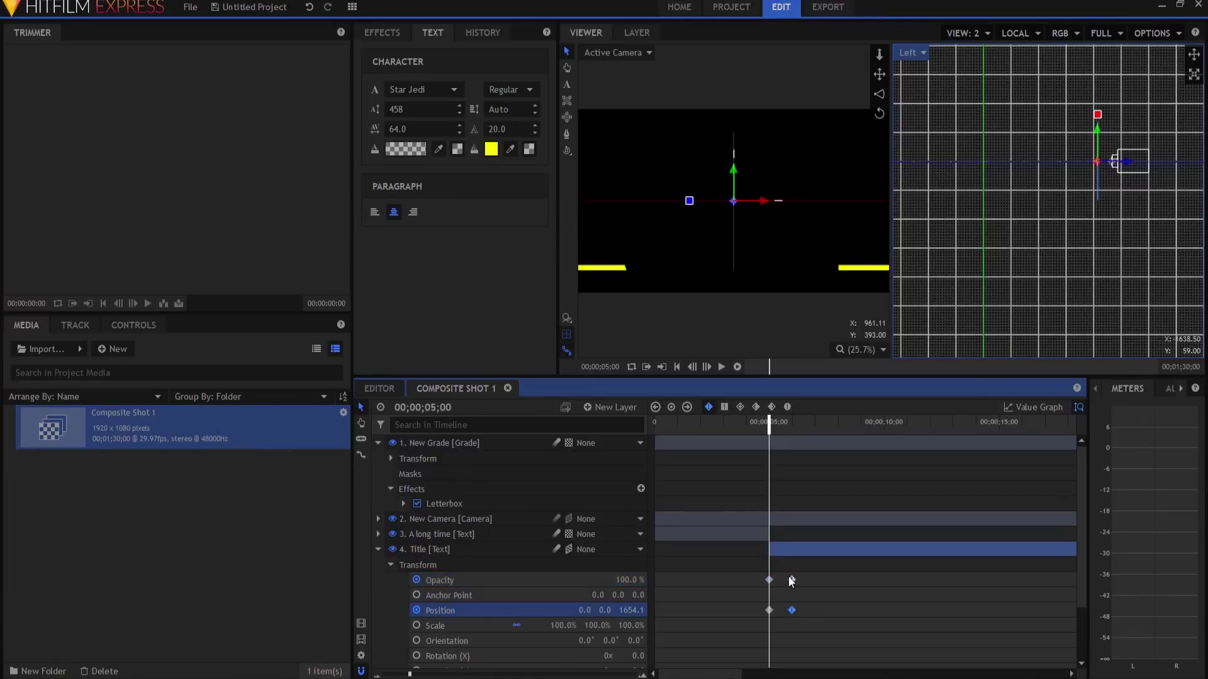
left_click(791, 580, "ctrl")
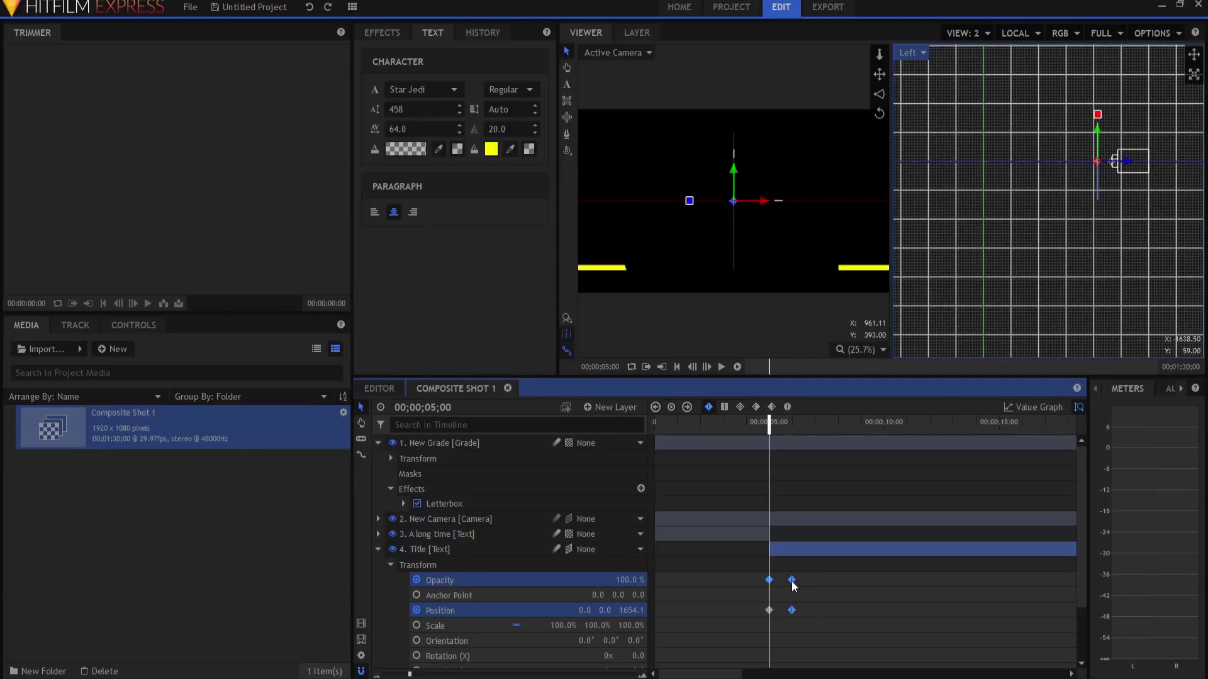
left_click_drag(796, 581, 879, 578)
Step: Switch the viewer to a single camera view, hide guides, and preview from the start
left_click(965, 31)
left_click(962, 48)
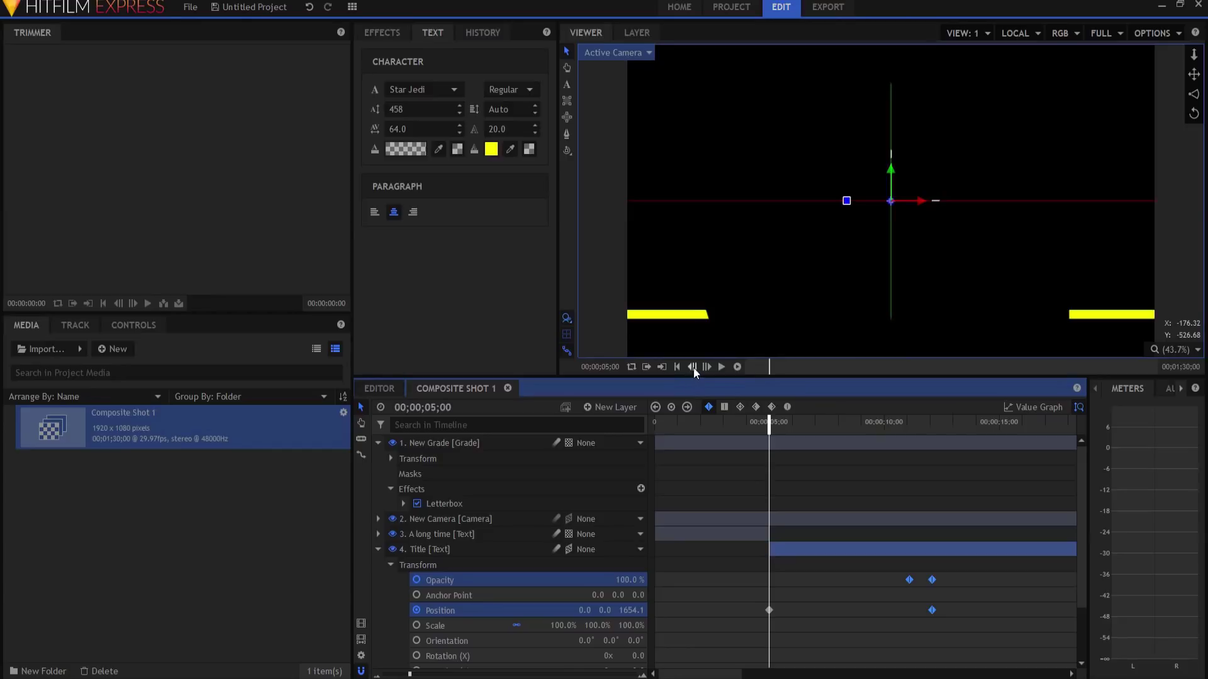
left_click(676, 368)
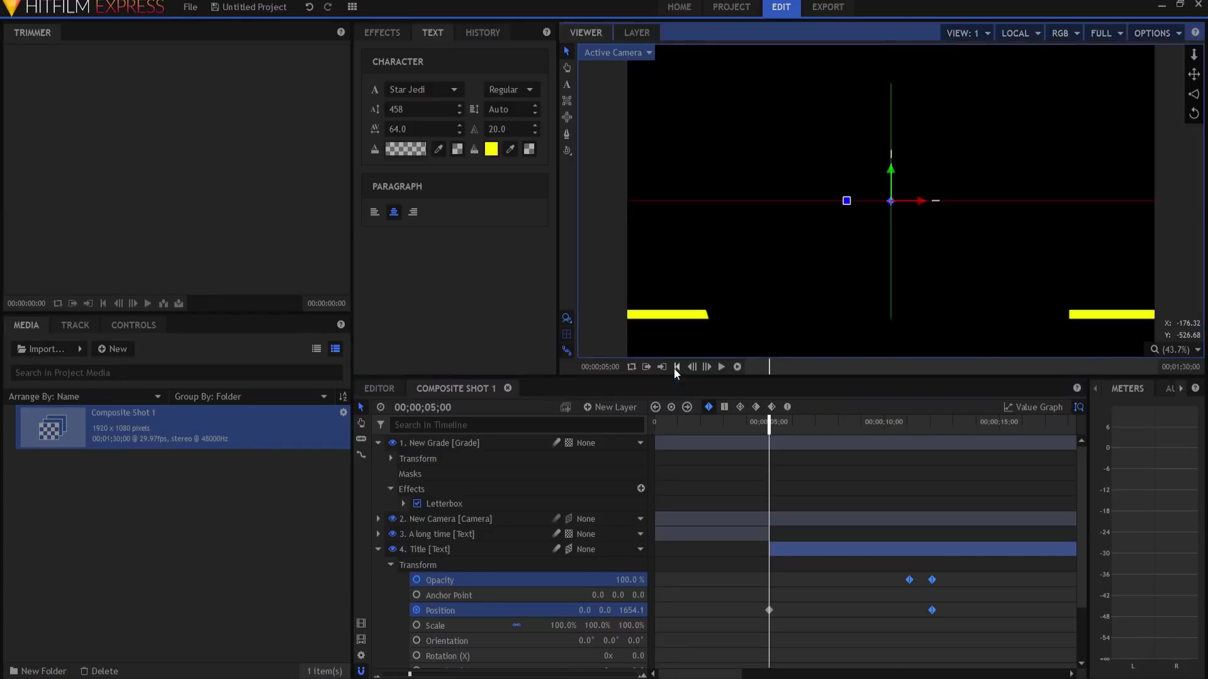
left_click(570, 332)
left_click(723, 369)
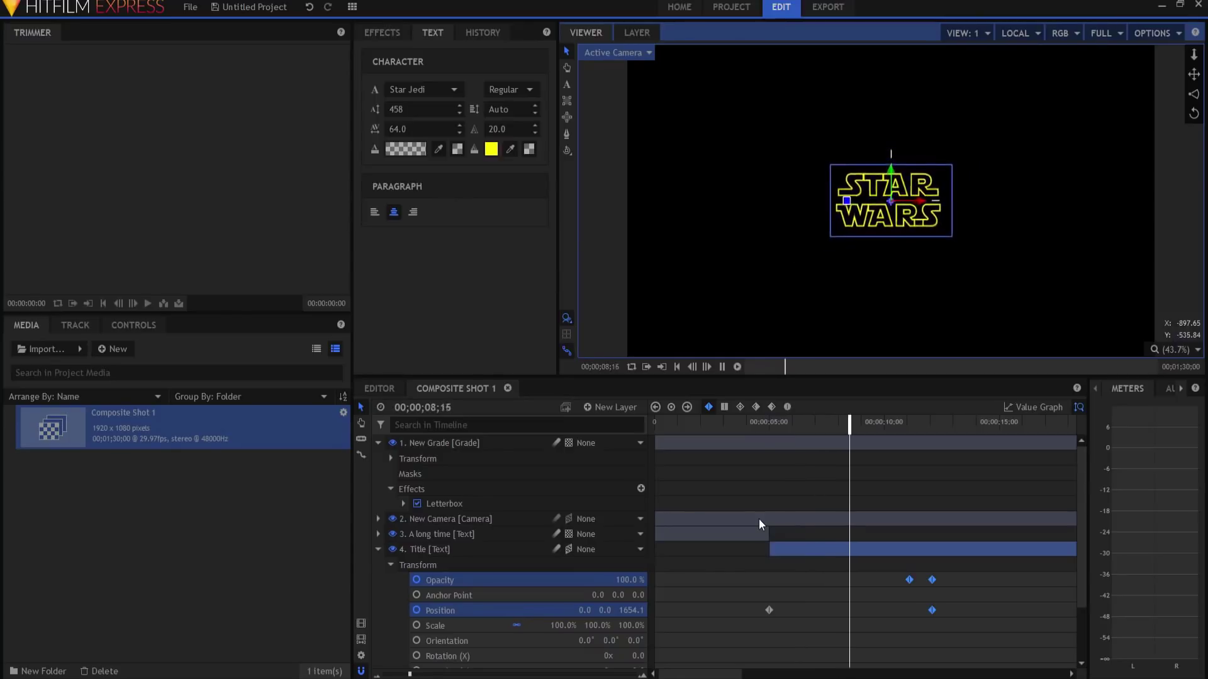
left_click(722, 367)
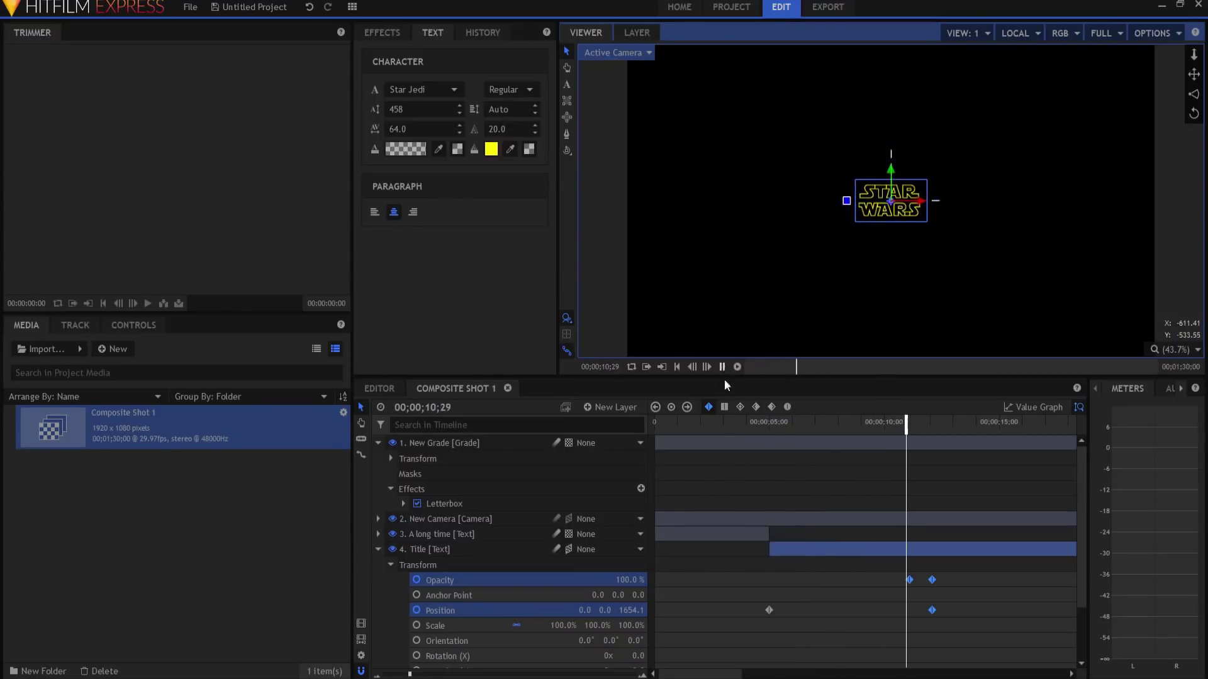
Step: Make the Title layer start at 6 seconds and preview its entrance
left_click(439, 548)
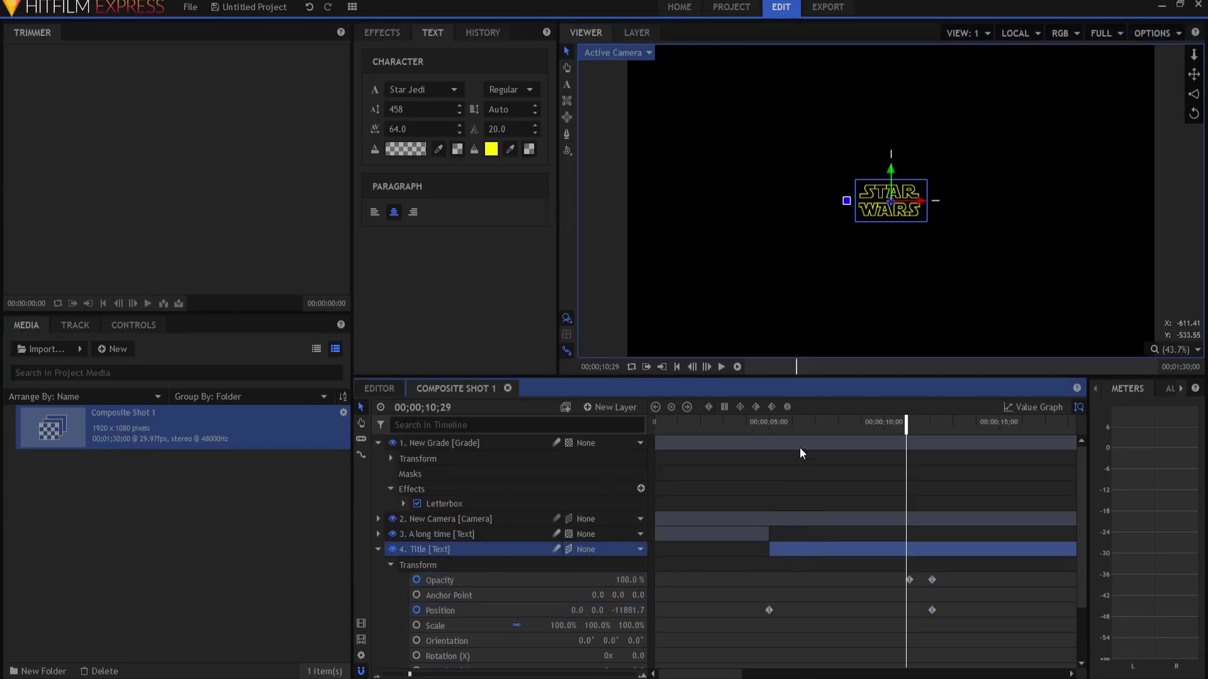
left_click(792, 421)
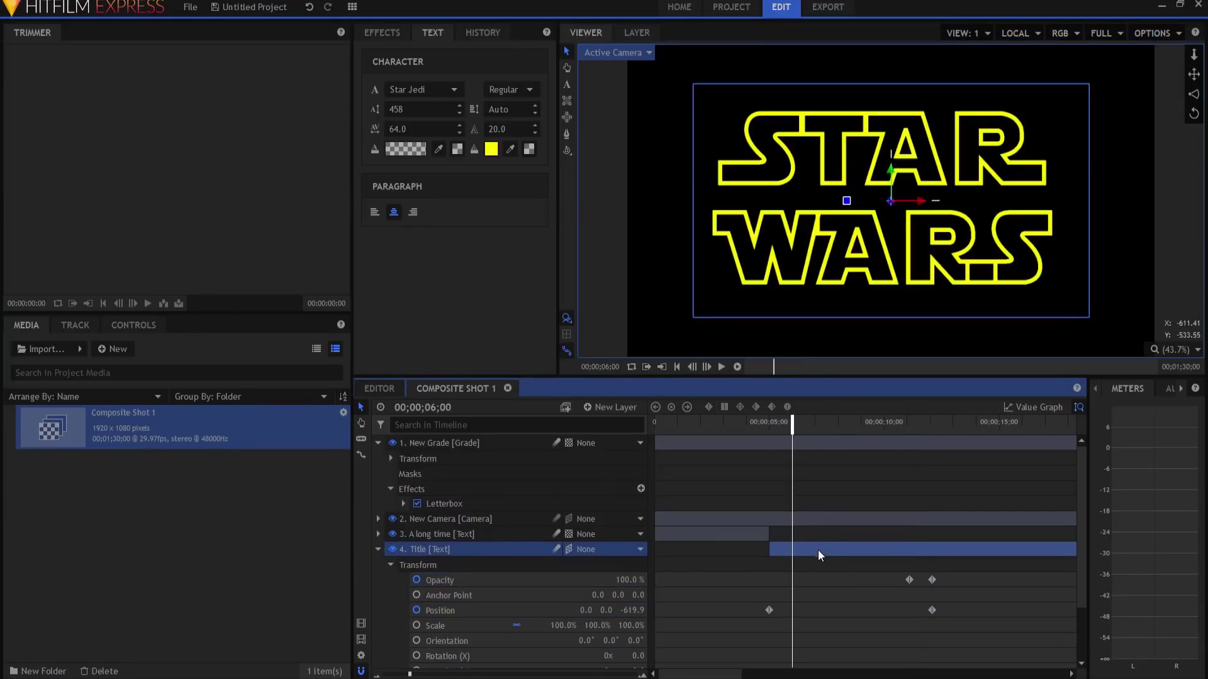
left_click_drag(818, 549, 840, 546)
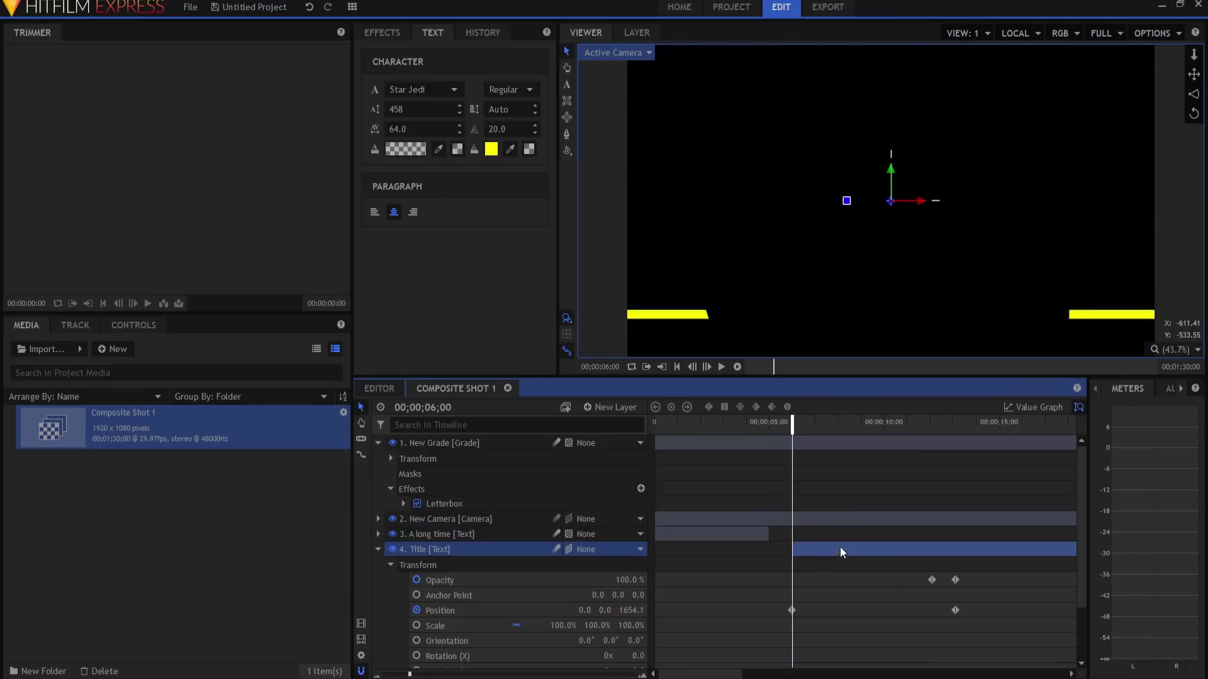
left_click(730, 448)
left_click(741, 420)
left_click(722, 367)
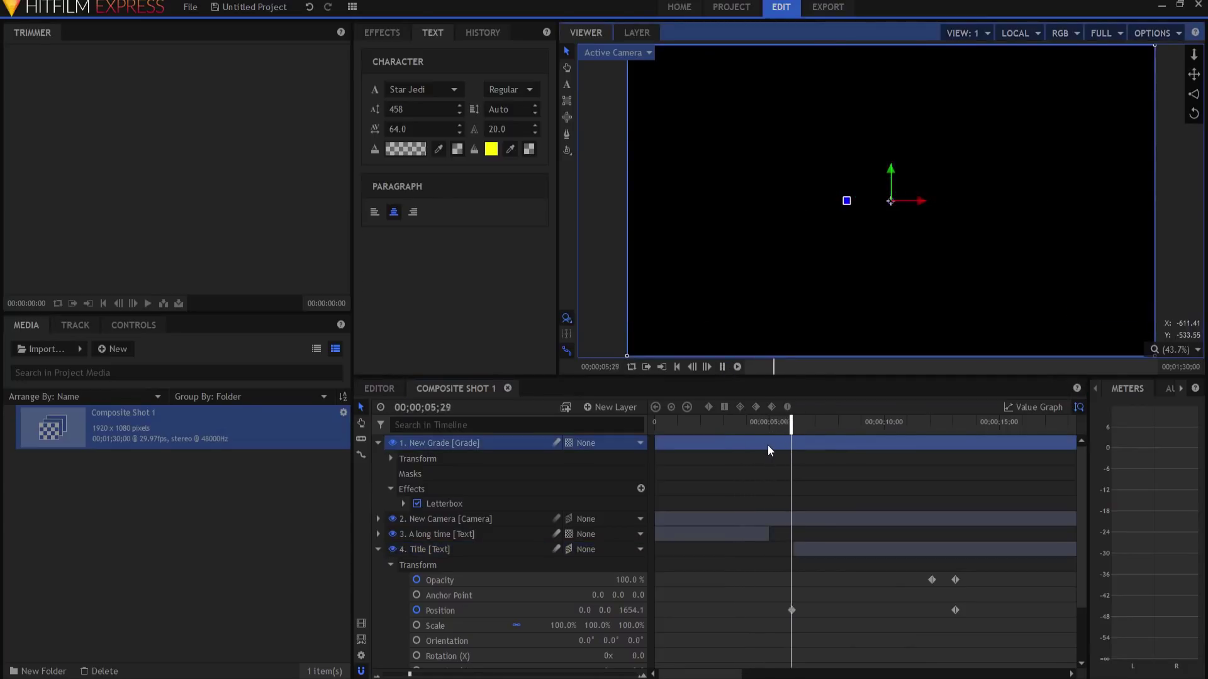
left_click(722, 367)
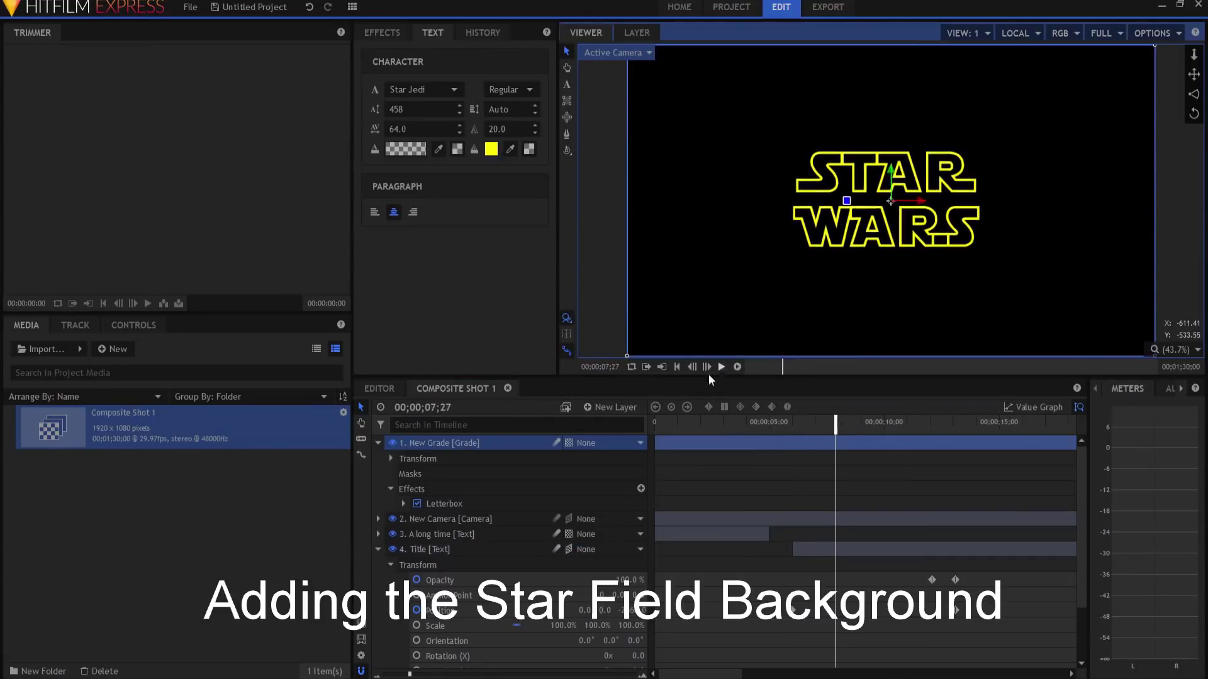
Step: Create a plane named Stars at the bottom of the stack, starting at 6 seconds
left_click(377, 549)
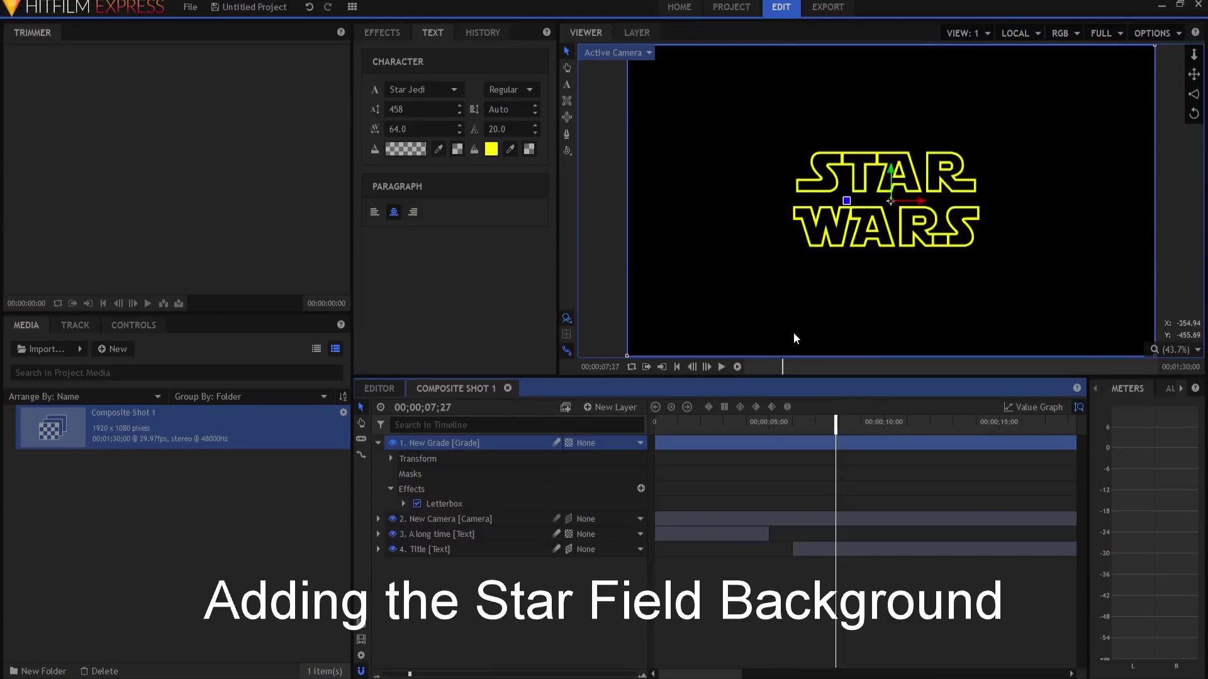
left_click(593, 408)
left_click(609, 424)
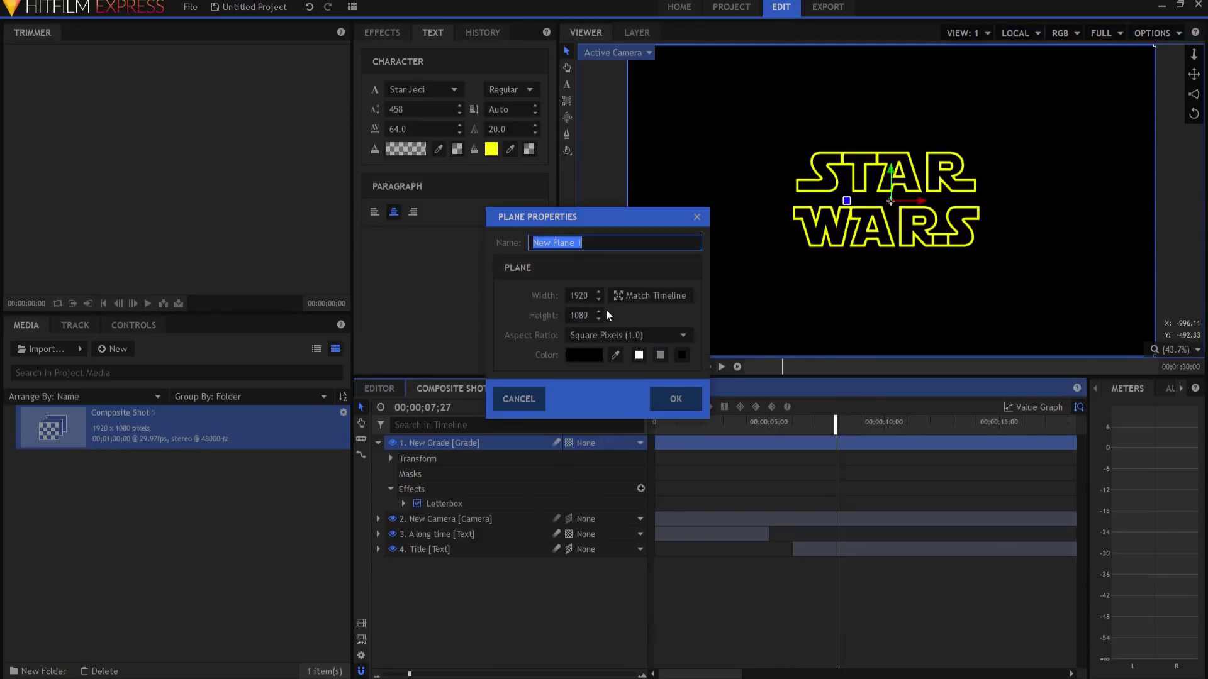
type("Stars")
key("Return")
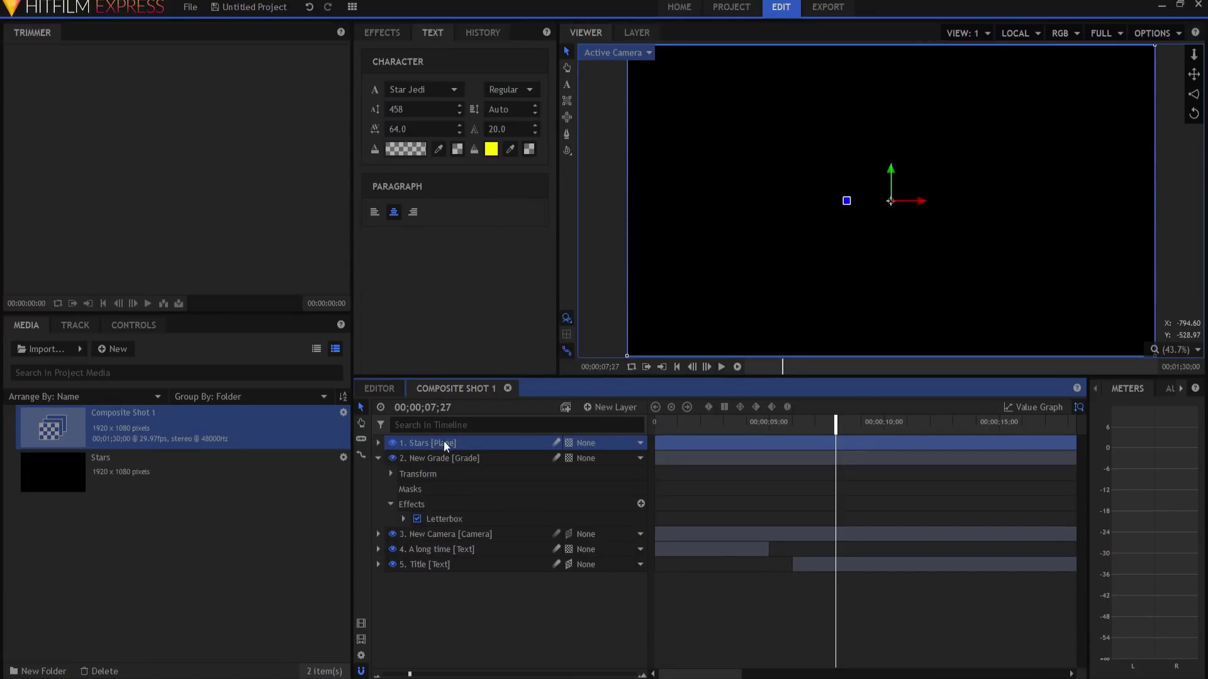
left_click_drag(444, 442, 459, 597)
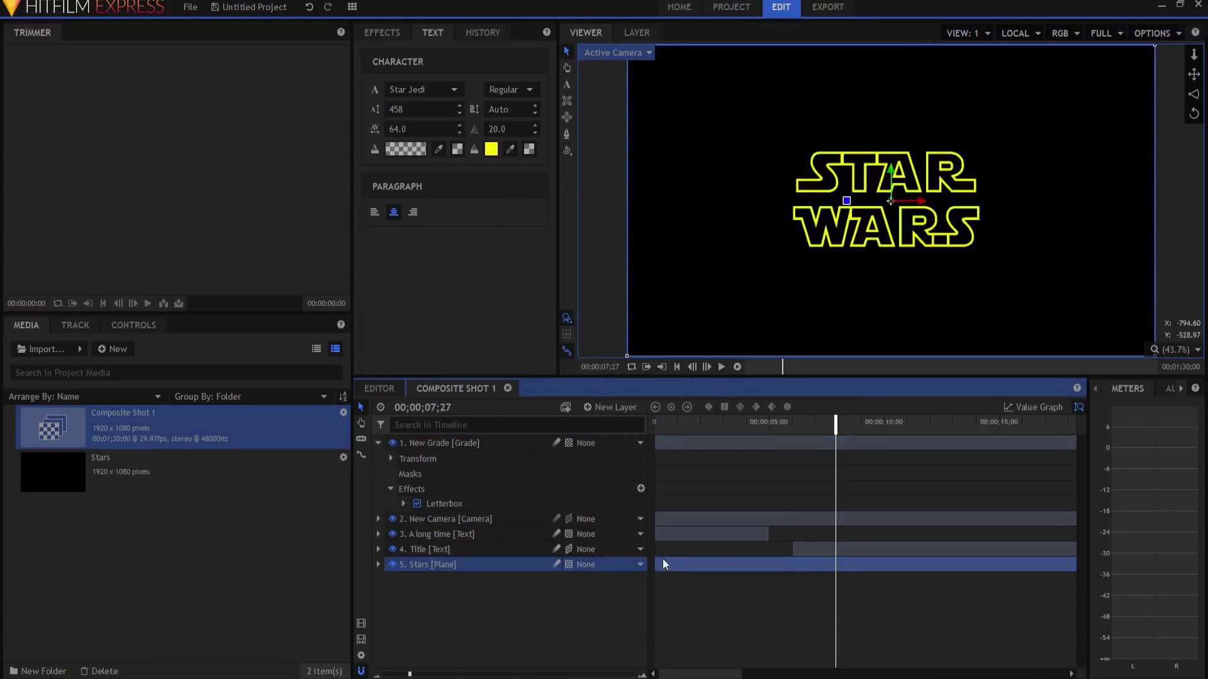
left_click_drag(663, 560, 811, 572)
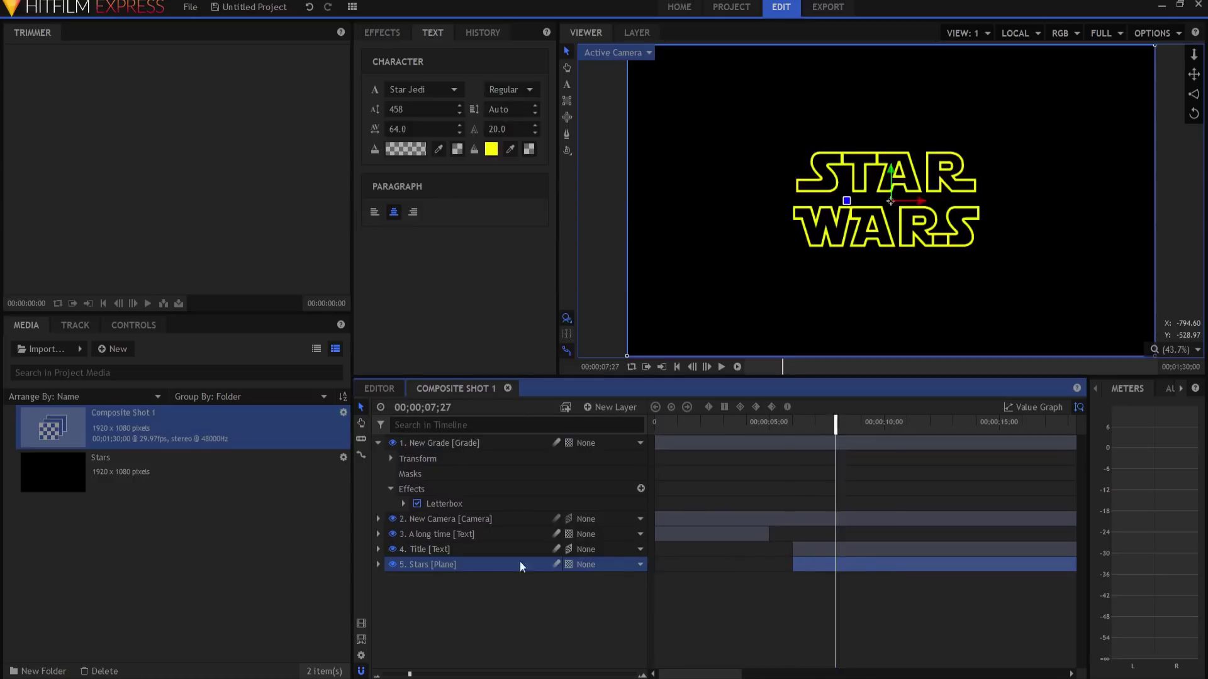
Step: Add a Fractal Noise effect to Stars using the Starfield preset
right_click(452, 565)
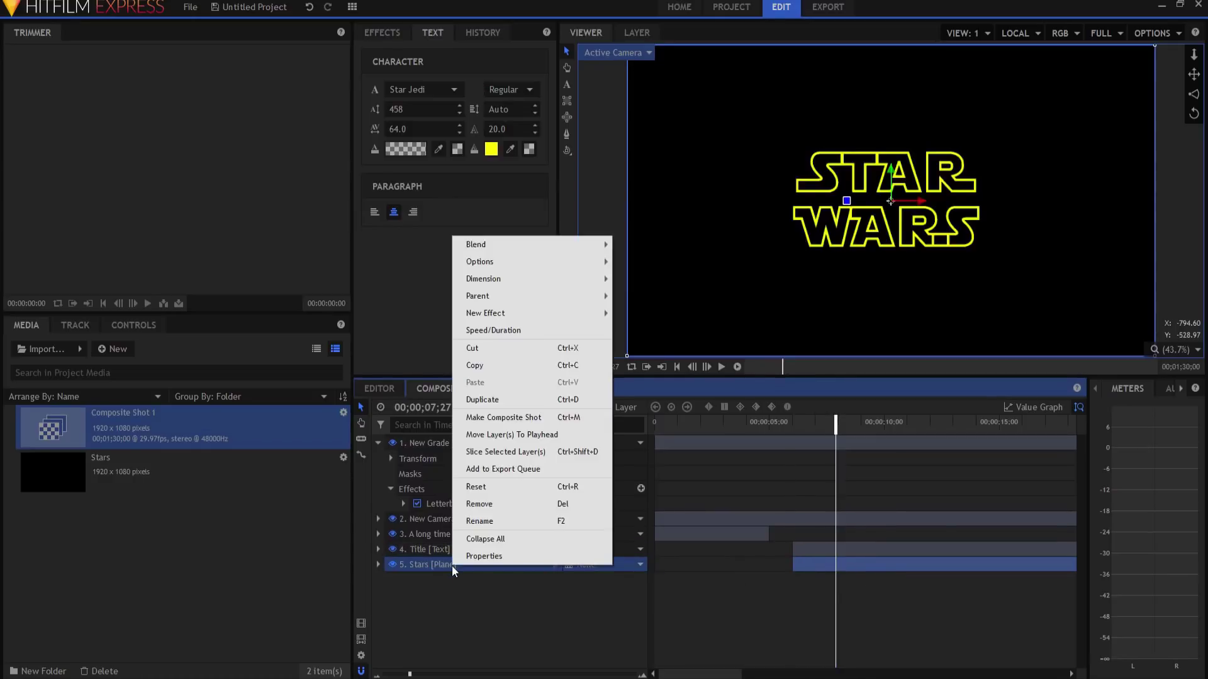
mouse_move(492, 313)
mouse_move(669, 318)
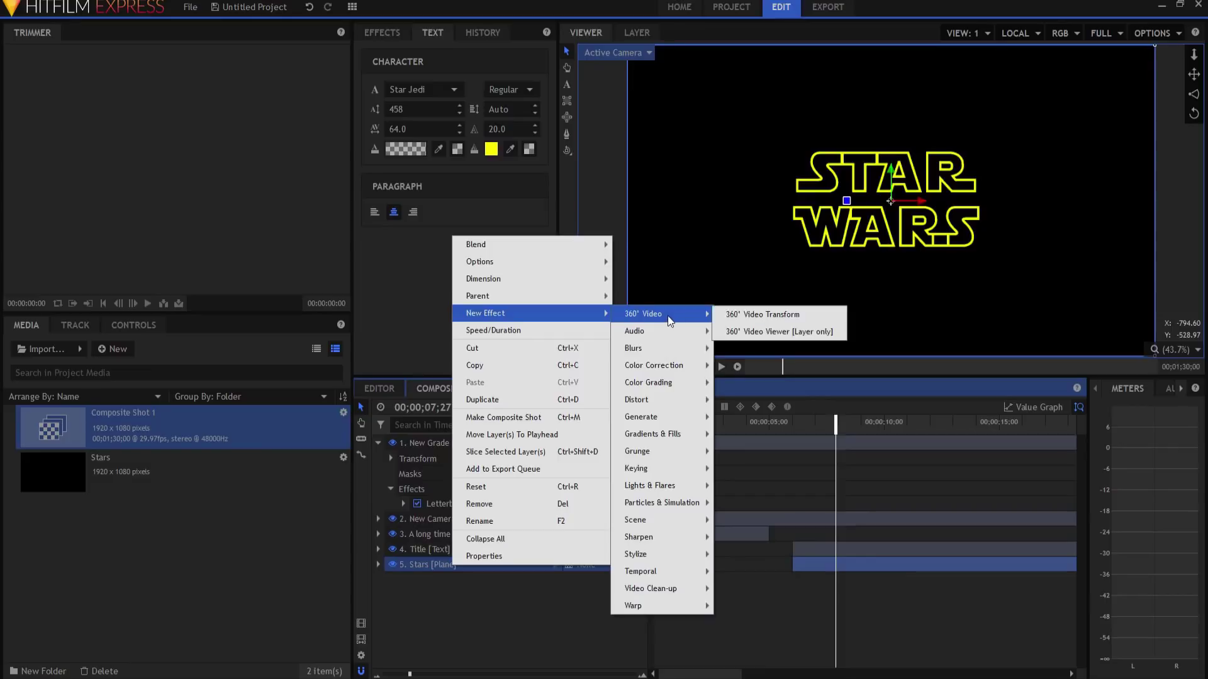
mouse_move(665, 418)
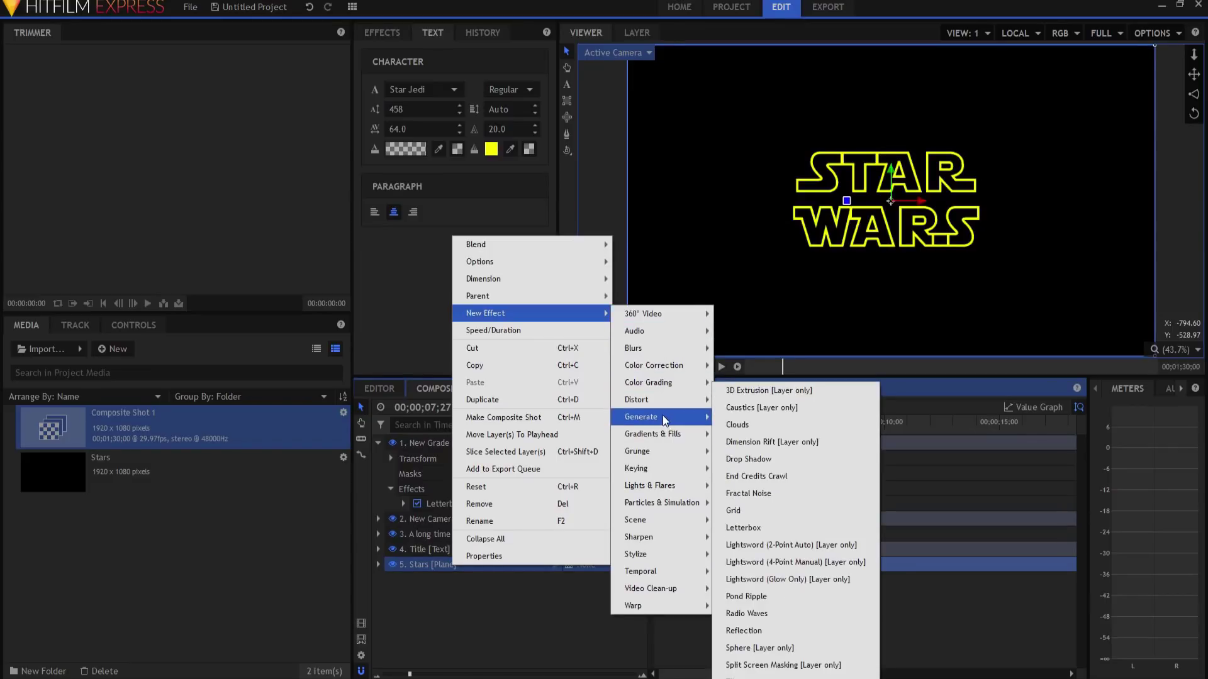
left_click(761, 493)
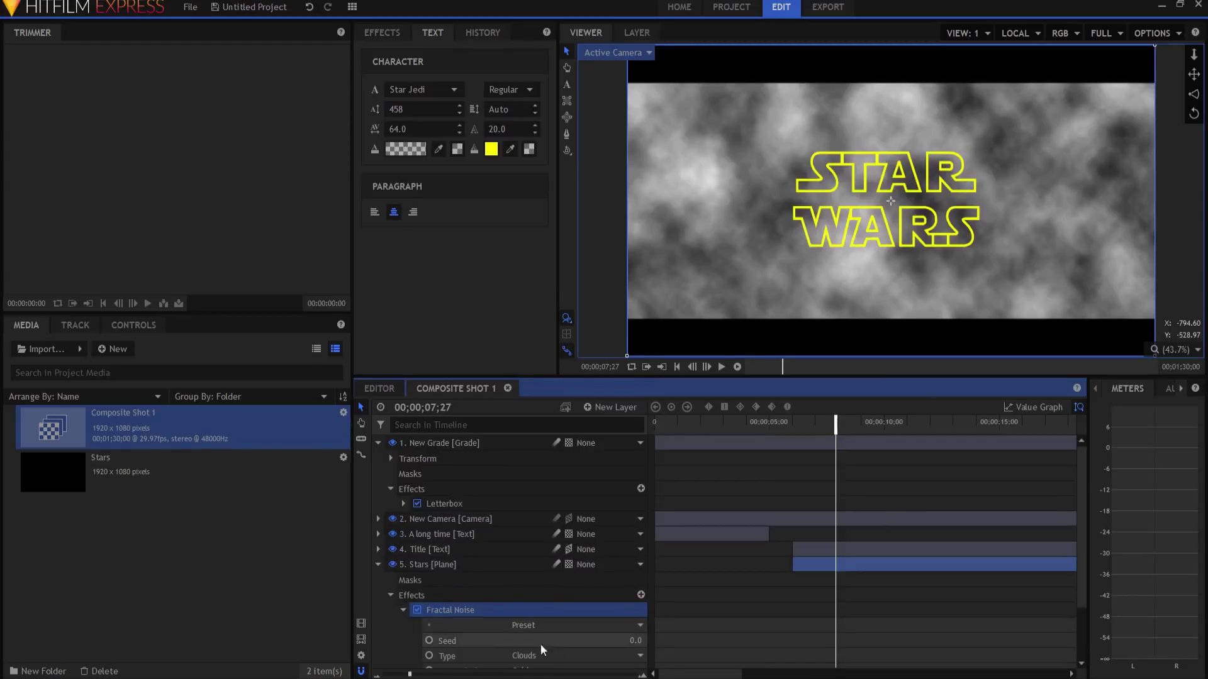
left_click(550, 626)
left_click(547, 584)
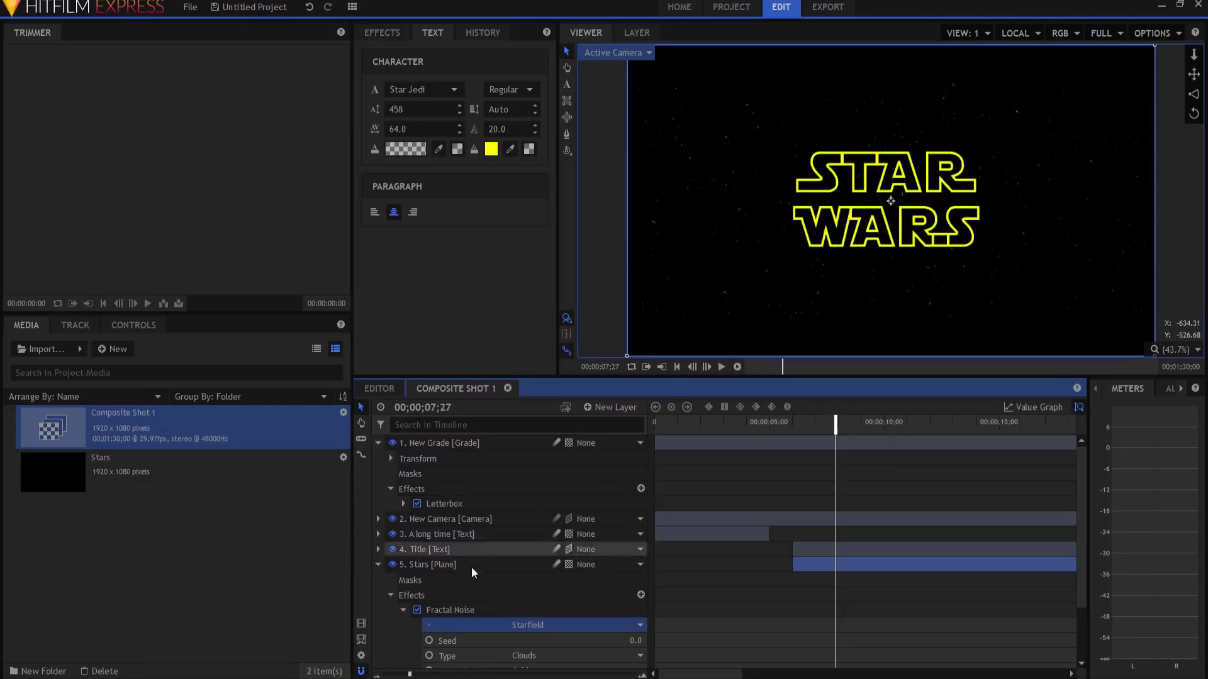
Step: Add a 360° Video Viewer effect to Stars with Scale set to 20%
right_click(423, 564)
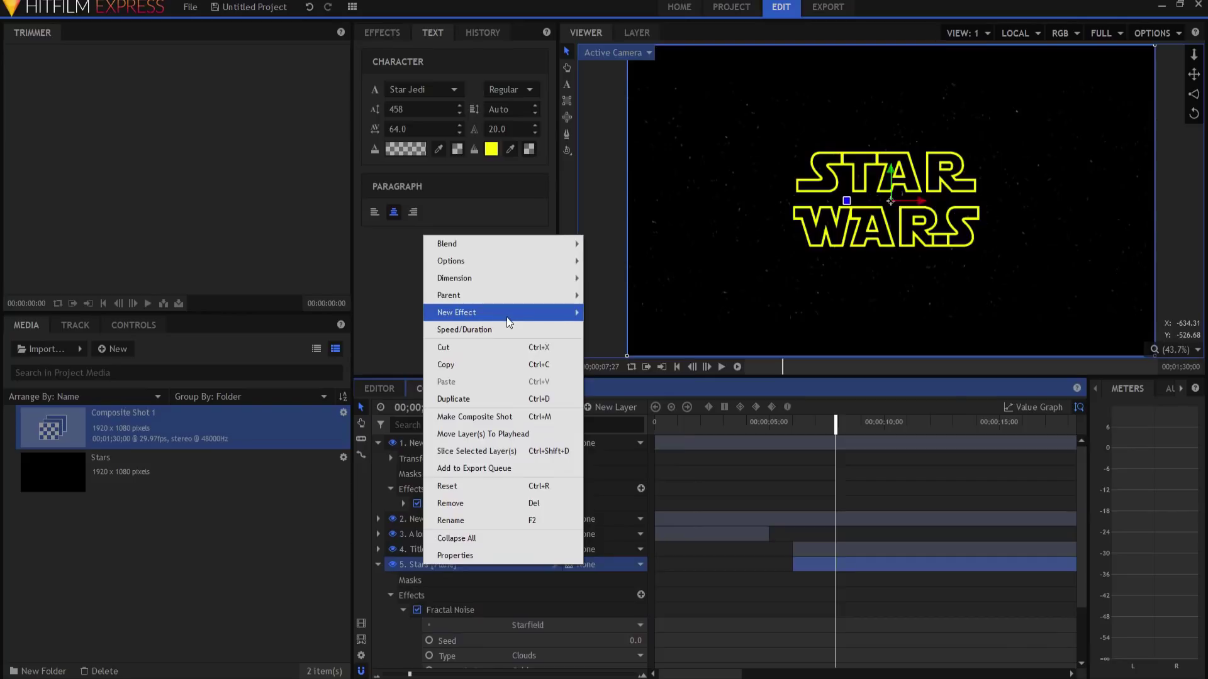
mouse_move(507, 313)
mouse_move(639, 313)
left_click(719, 329)
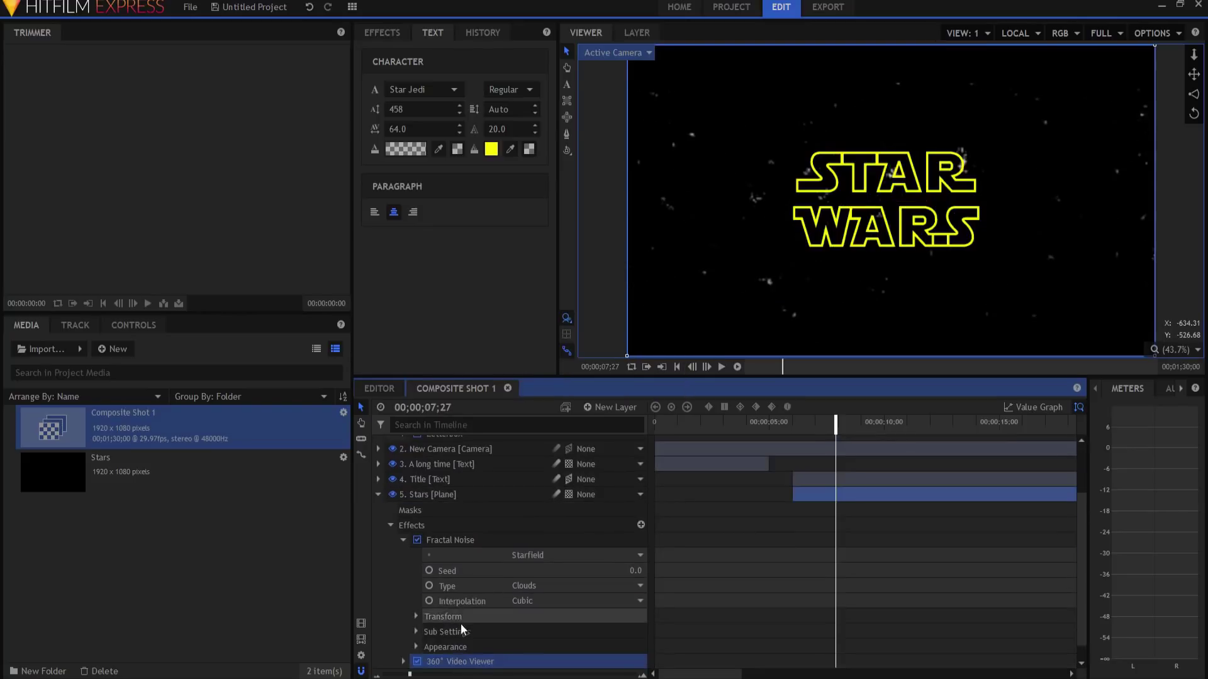
scroll(447, 650, "down", 1)
scroll(447, 650, "down", 2)
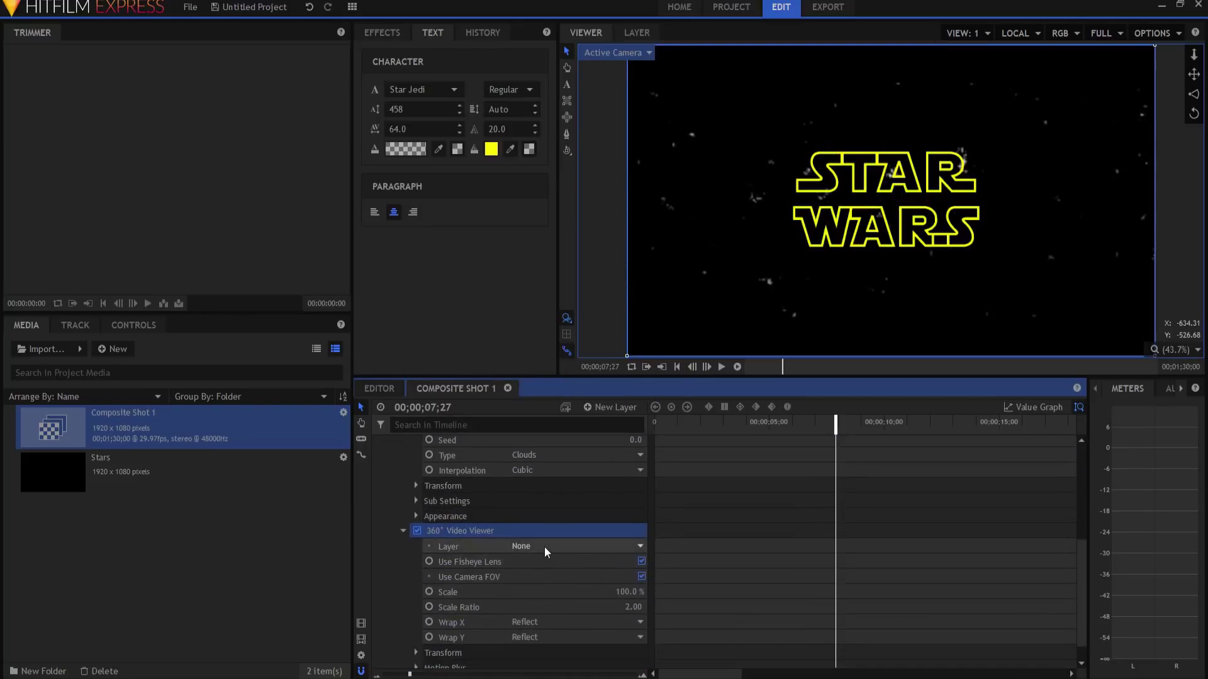
left_click(626, 592)
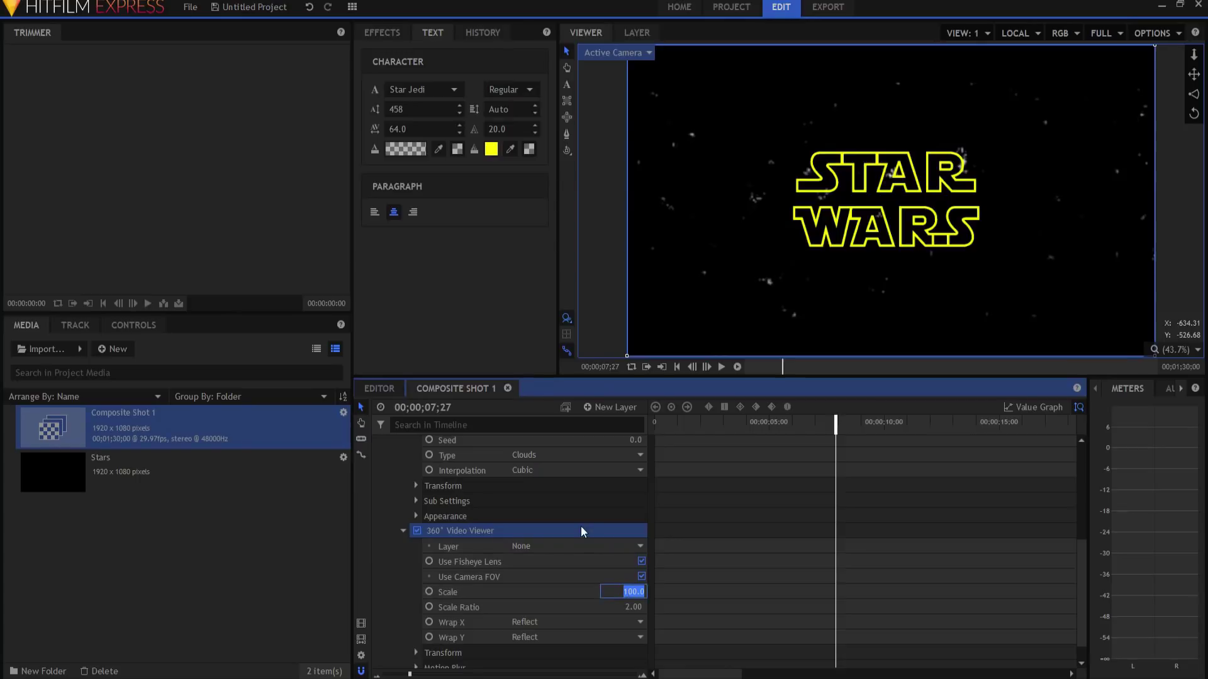
type("20")
key("Return")
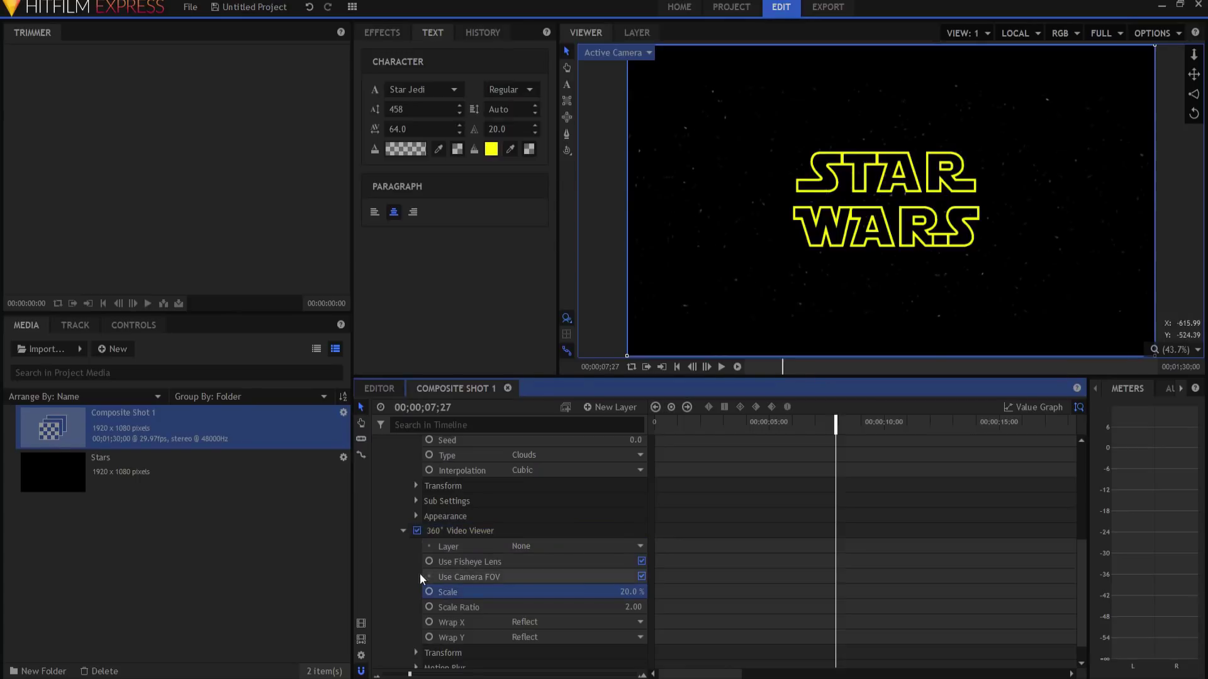
Step: Collapse the Stars layer and play the title over the finer starfield
scroll(420, 572, "up", 4)
left_click(377, 538)
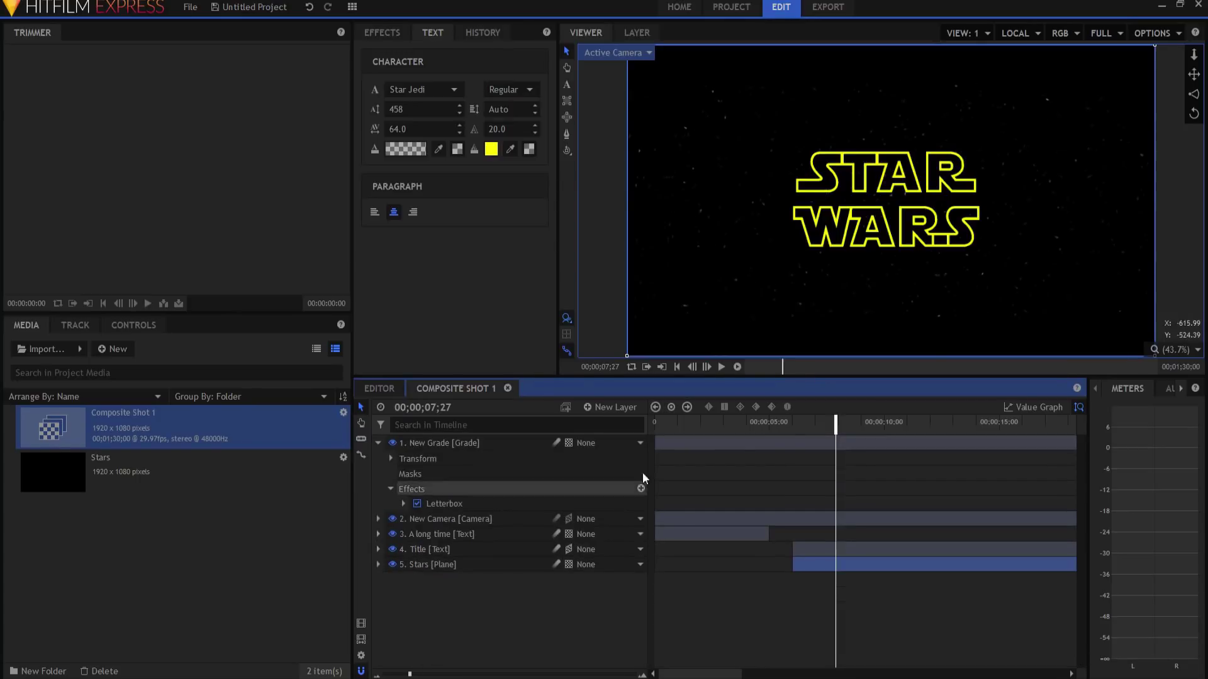
left_click(786, 421)
left_click(722, 367)
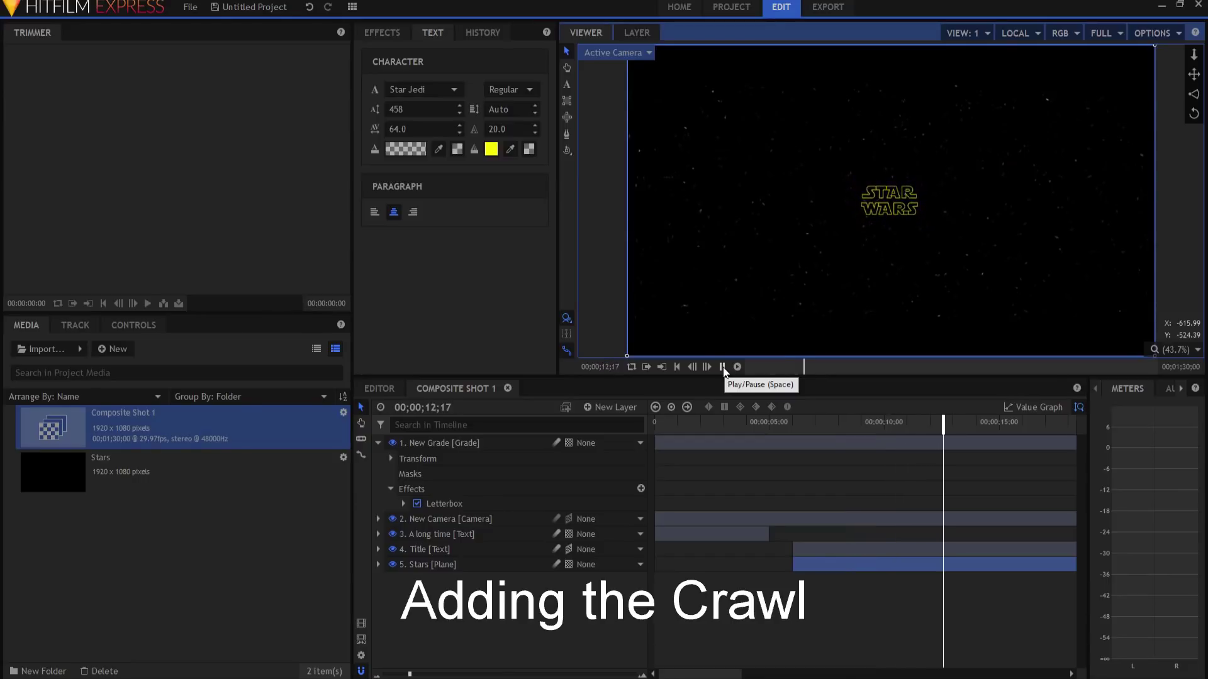
Step: Stop playback, collapse New Grade, and go to 00;00;13;09 with the whole shot visible
left_click(722, 368)
left_click_drag(947, 425, 940, 428)
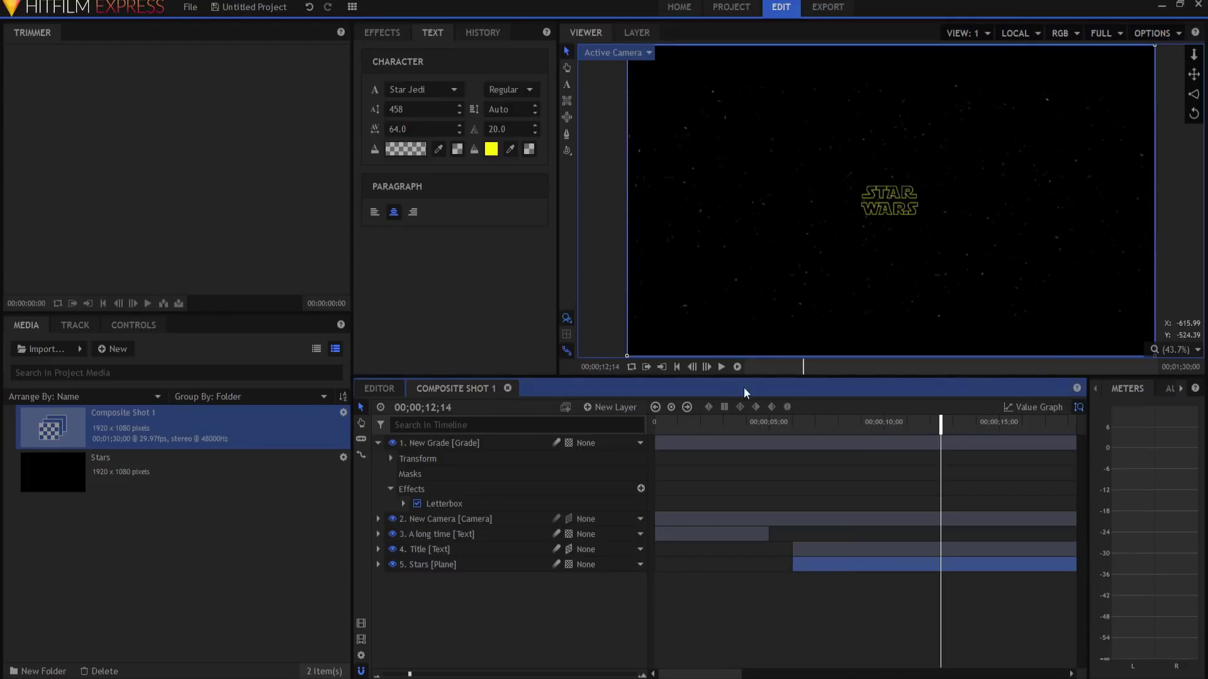
left_click(410, 651)
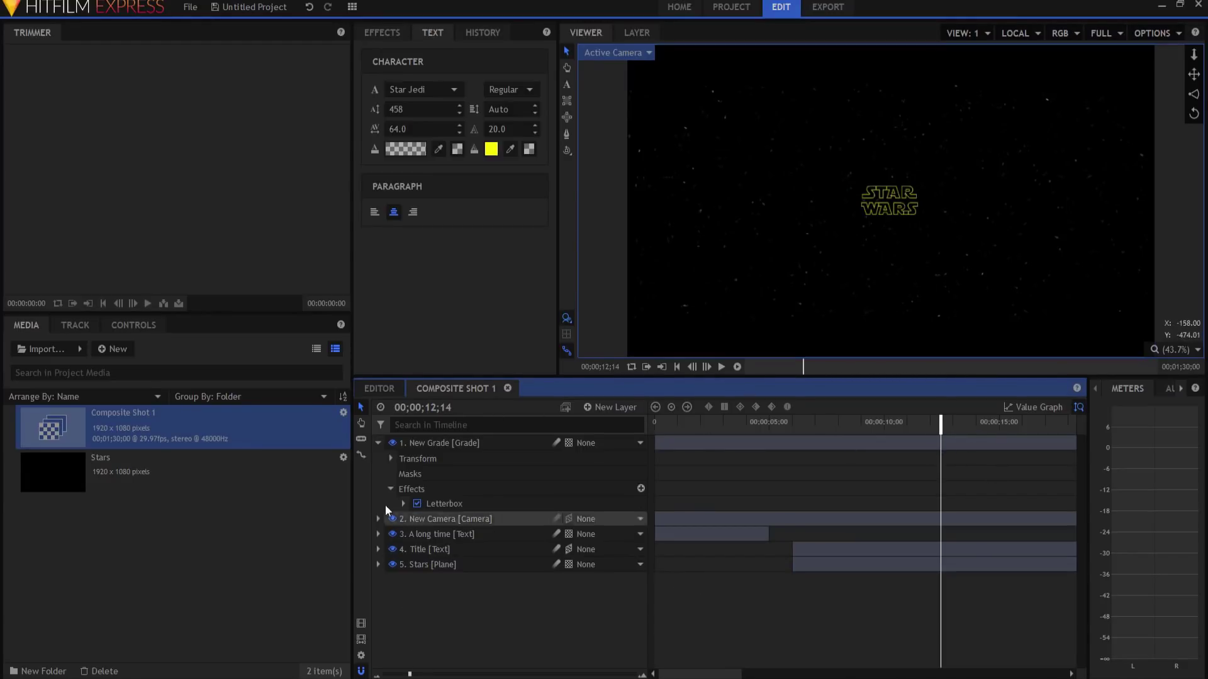
left_click(378, 443)
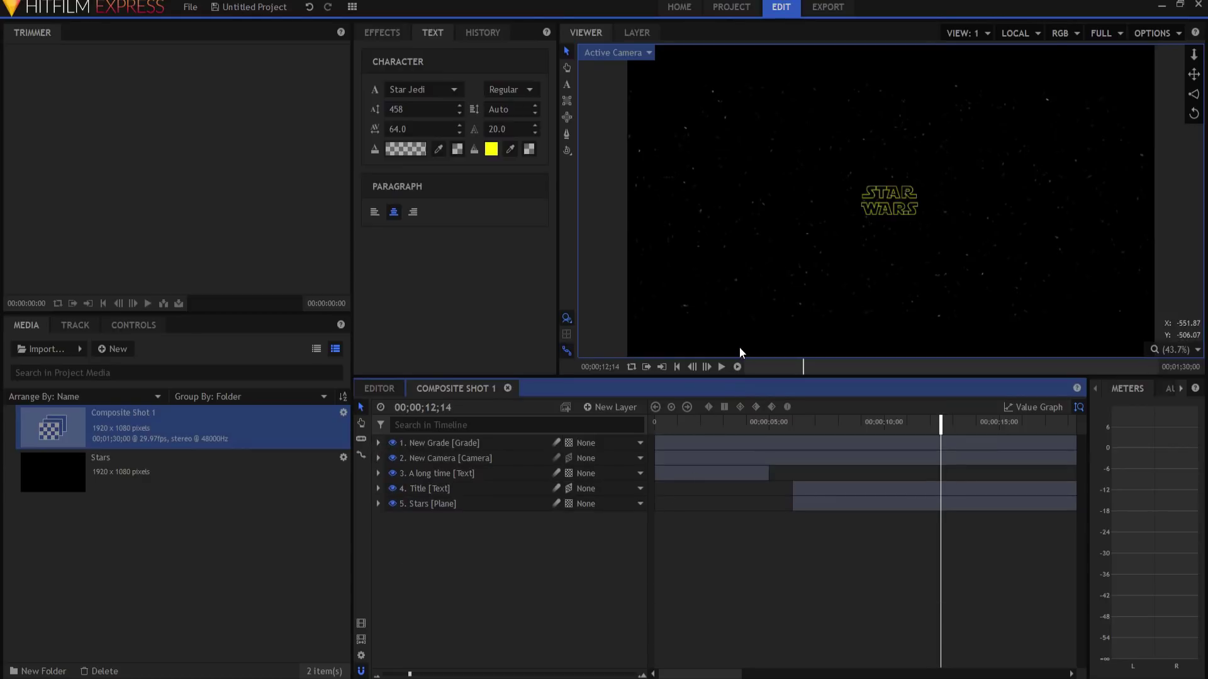
left_click(960, 421)
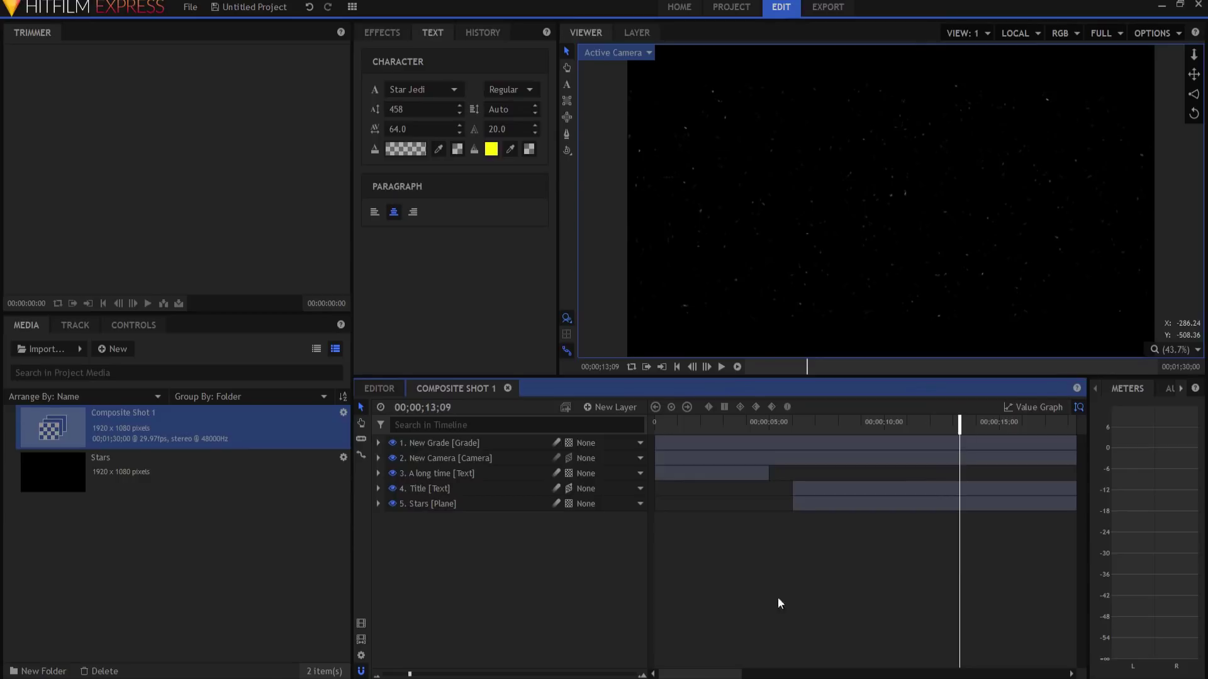
left_click_drag(410, 674, 385, 675)
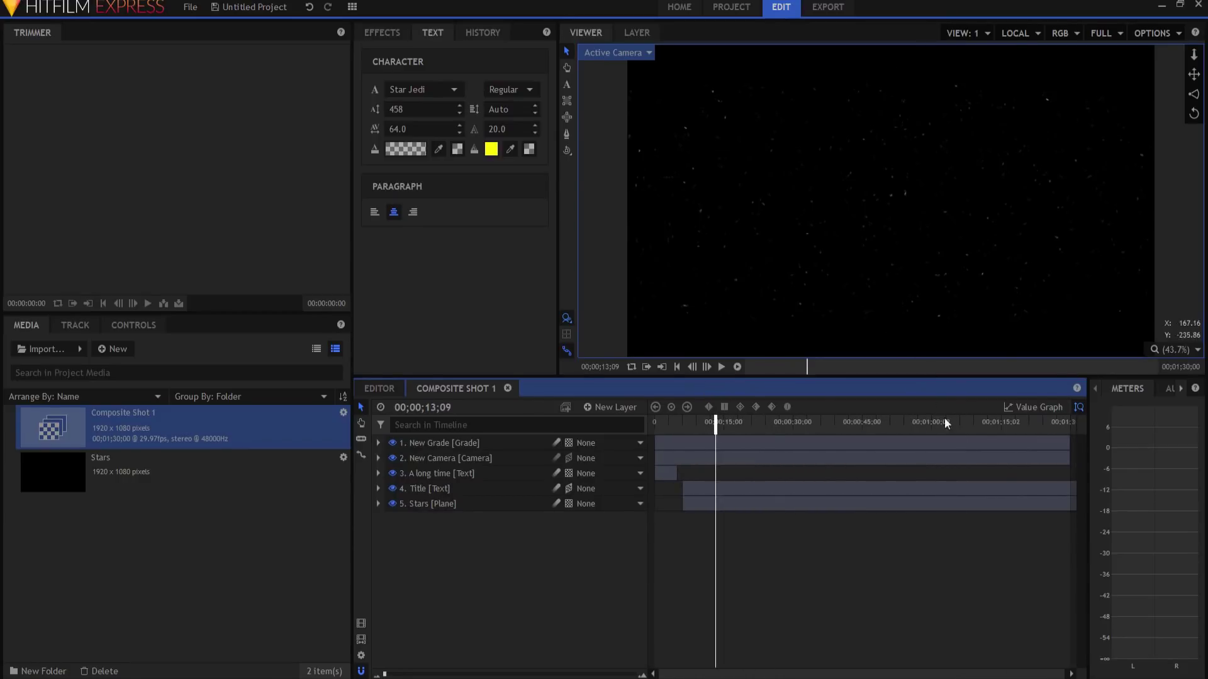
left_click(567, 86)
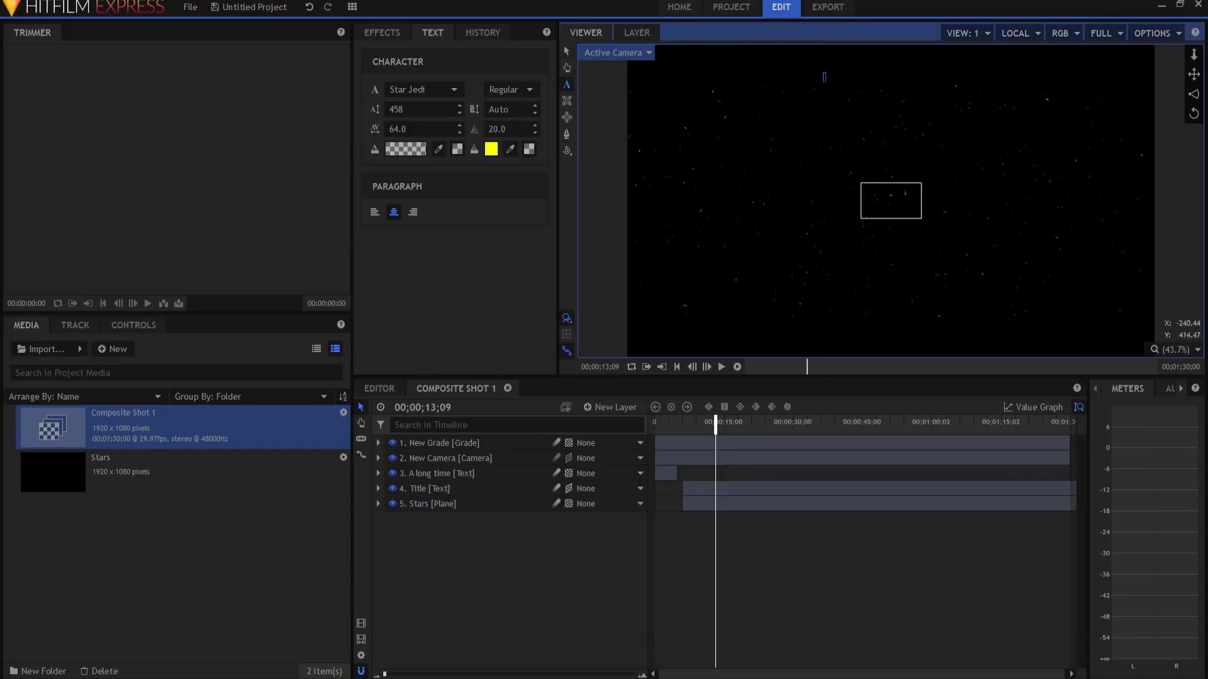
Step: Draw a text box near the top with smaller size, 0 tracking, yellow fill and 0 stroke
left_click_drag(823, 71, 1047, 163)
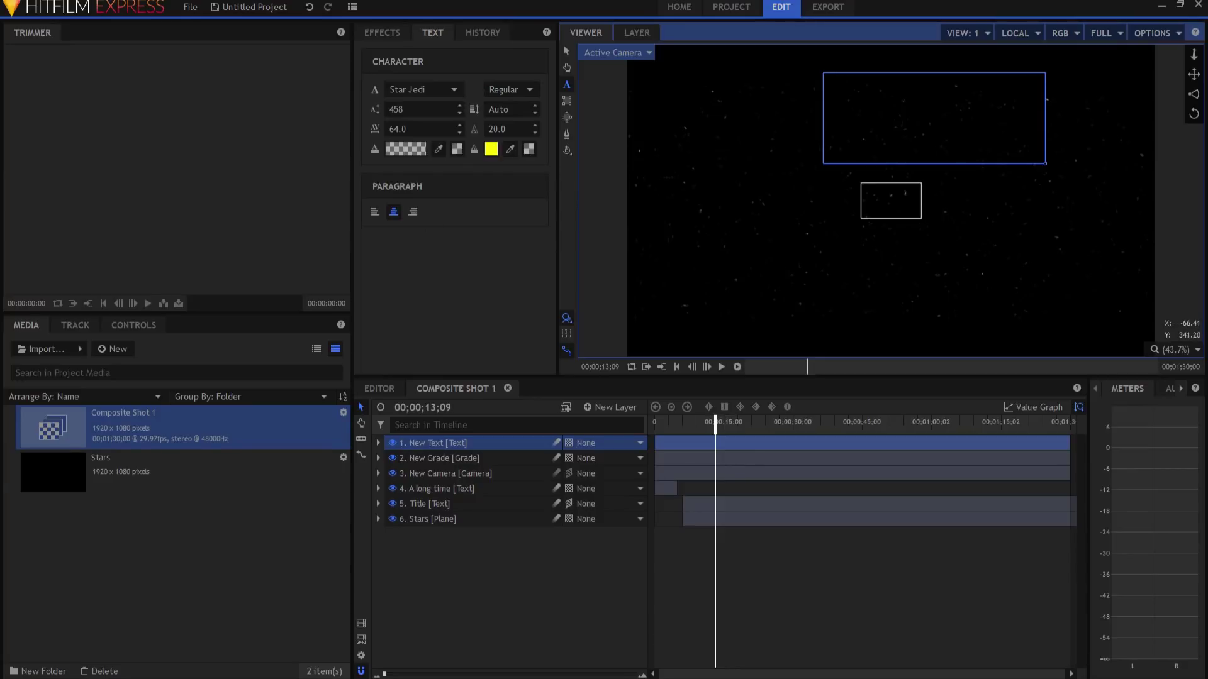
left_click_drag(418, 110, 381, 109)
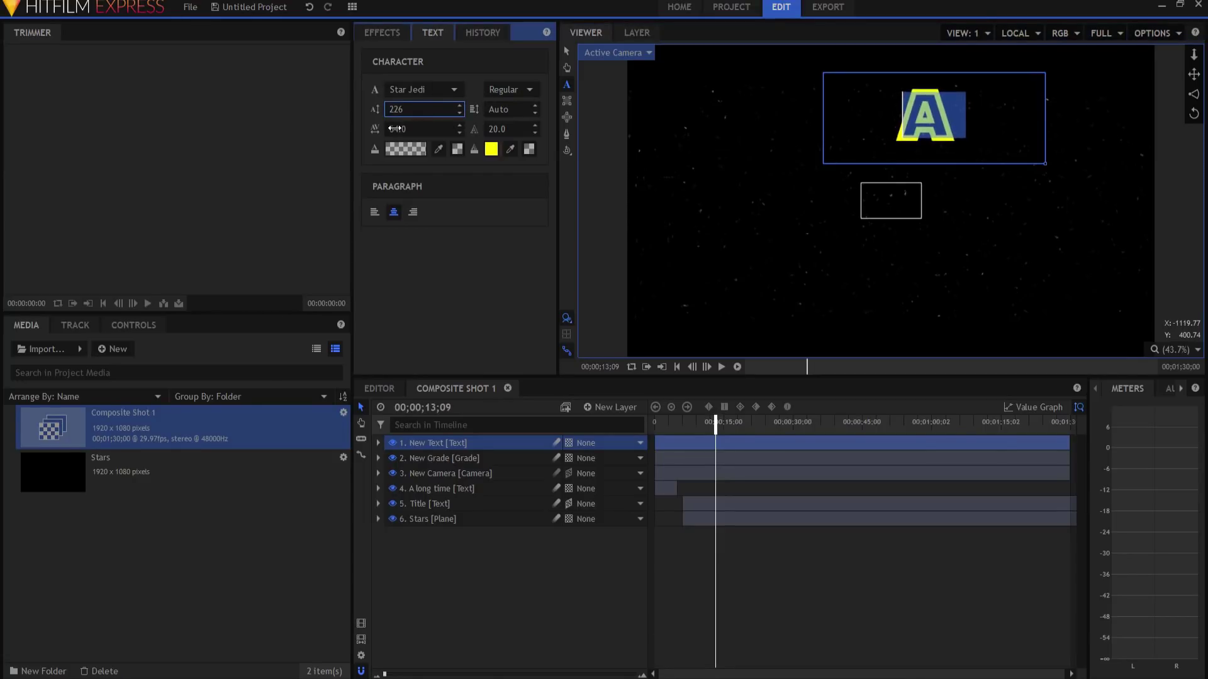
left_click(394, 128)
type("0")
key("Return")
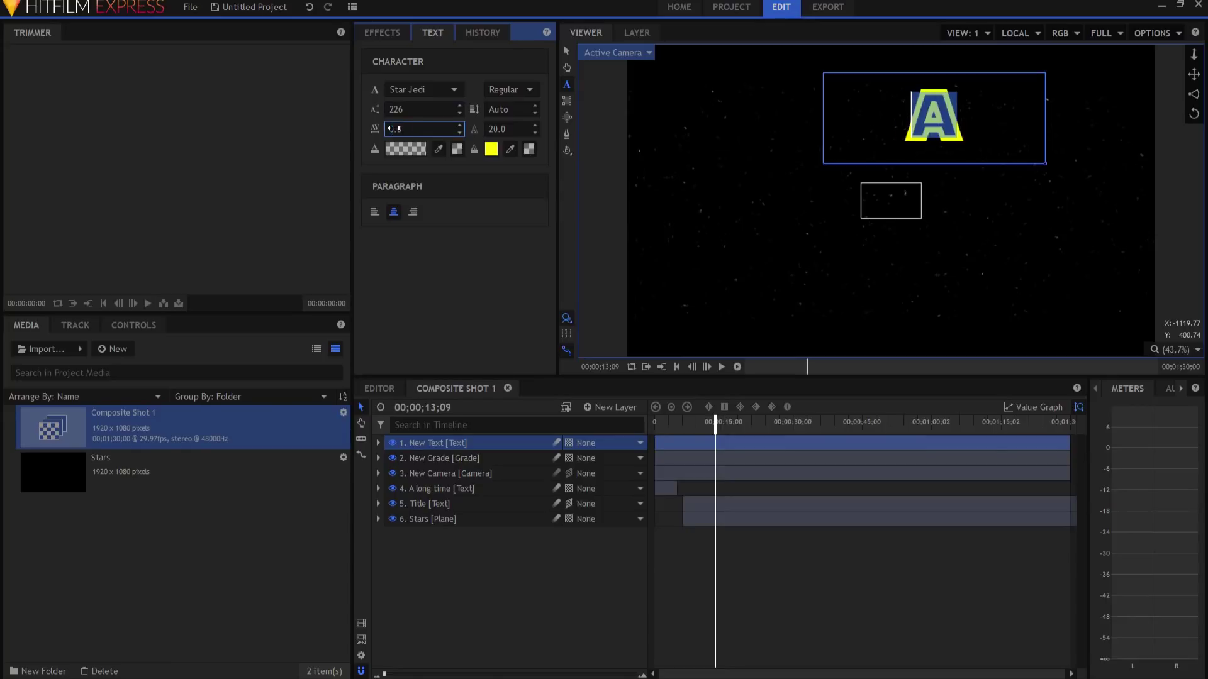
left_click(438, 150)
left_click(497, 152)
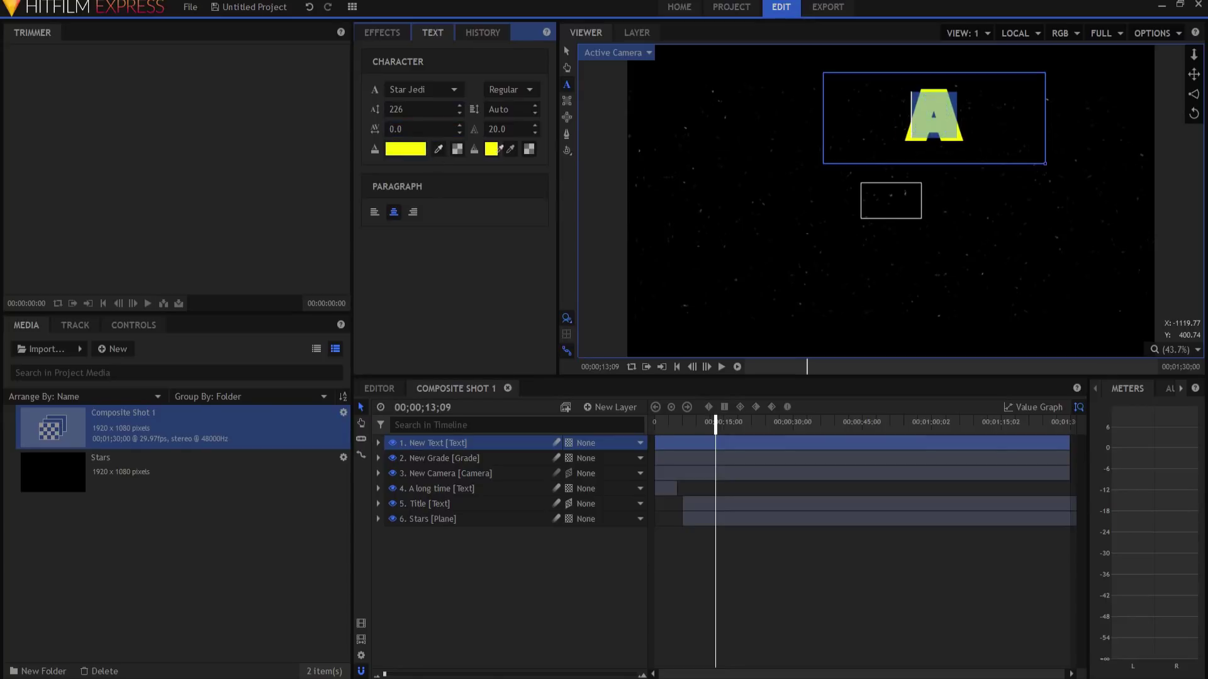
left_click(503, 129)
type("0")
key("Return")
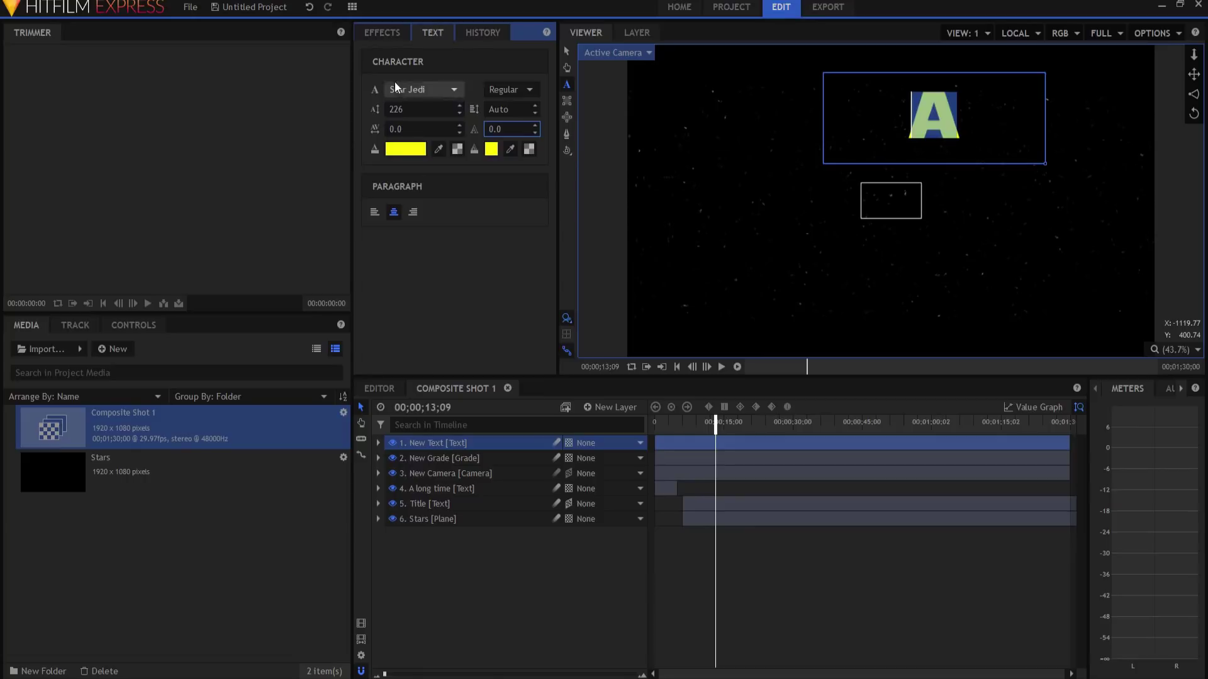
Step: Set the text's font to Franklin Gothic and type a placeholder 'a'
left_click(414, 88)
scroll(455, 163, "up", 6)
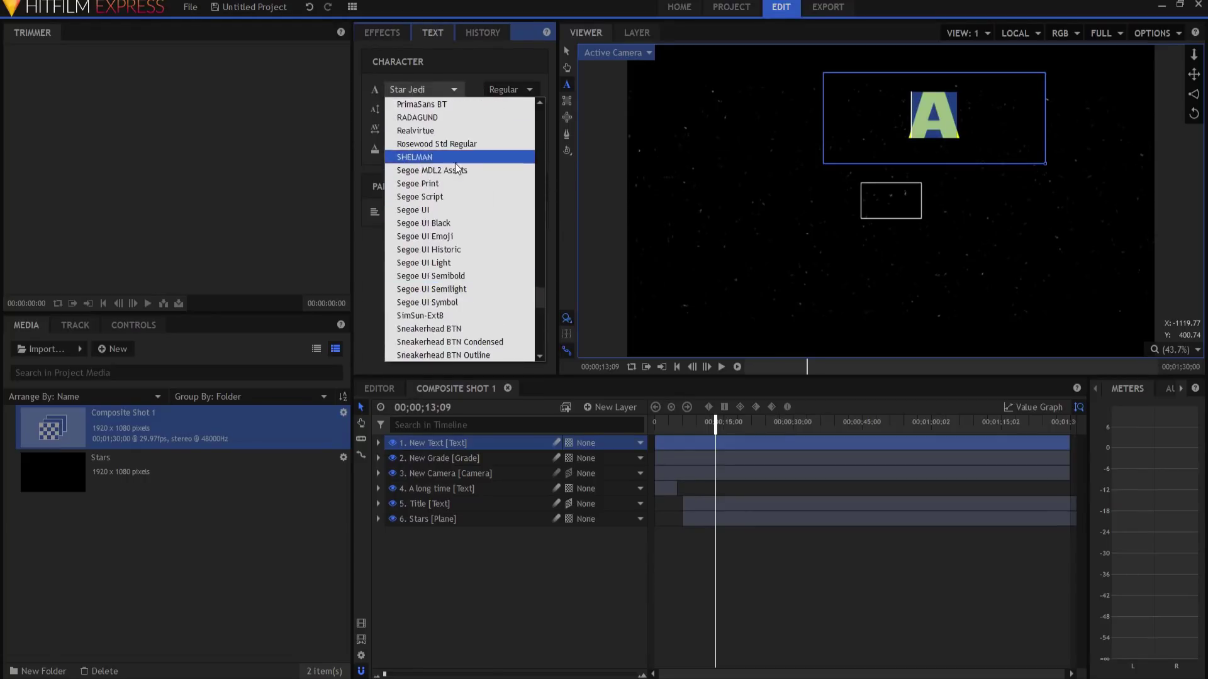
scroll(454, 165, "up", 20)
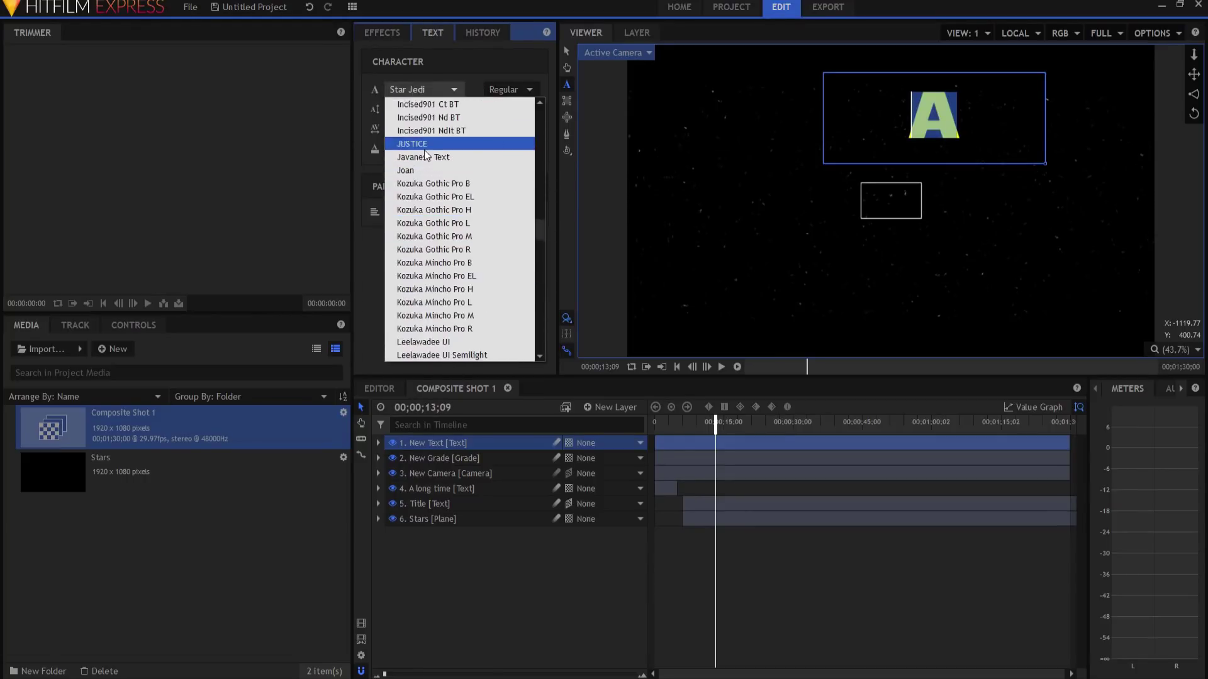
scroll(425, 155, "up", 10)
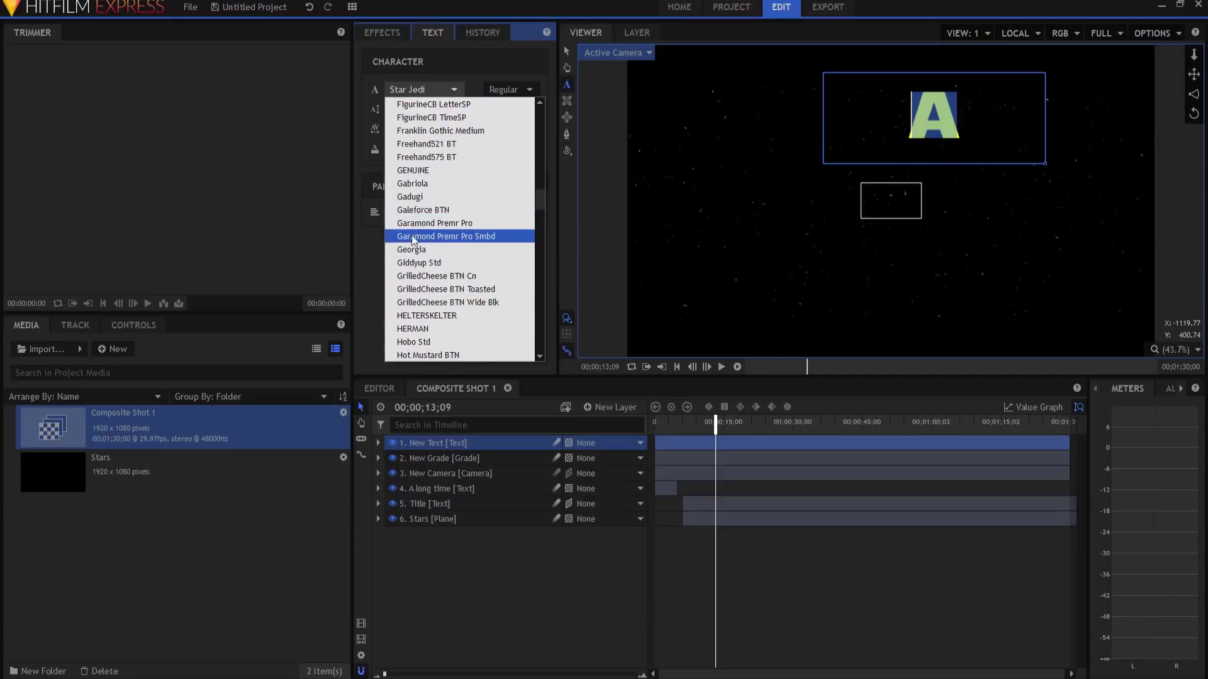
left_click(422, 132)
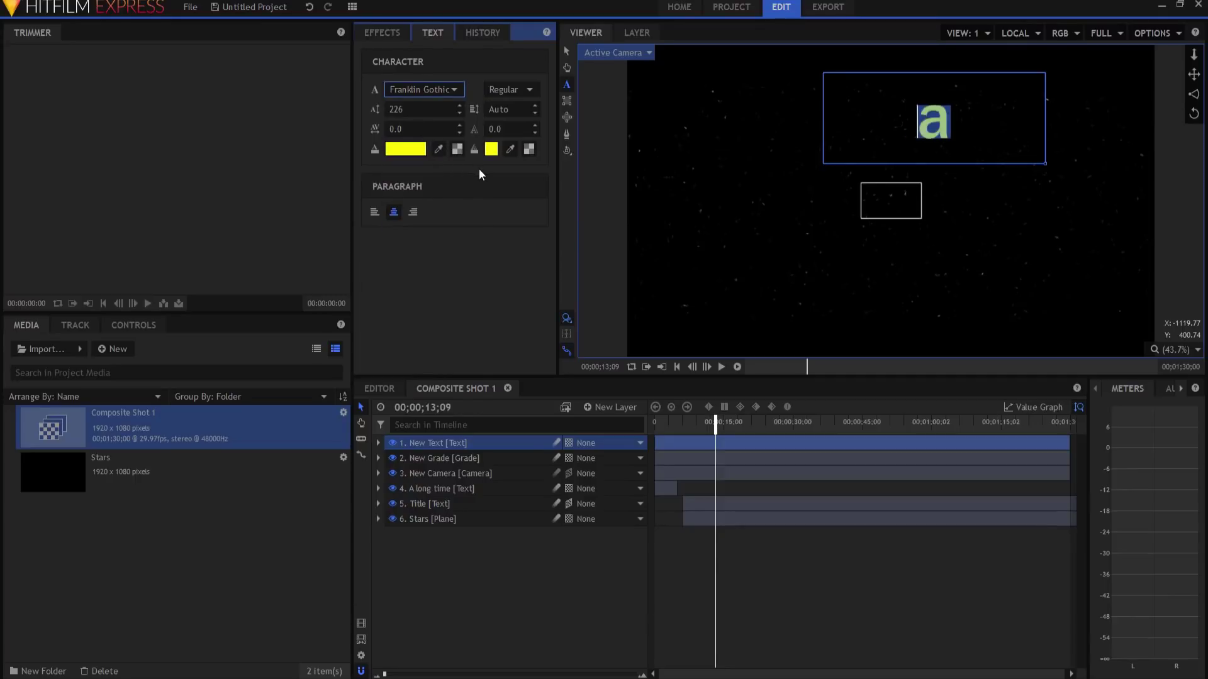
key("a")
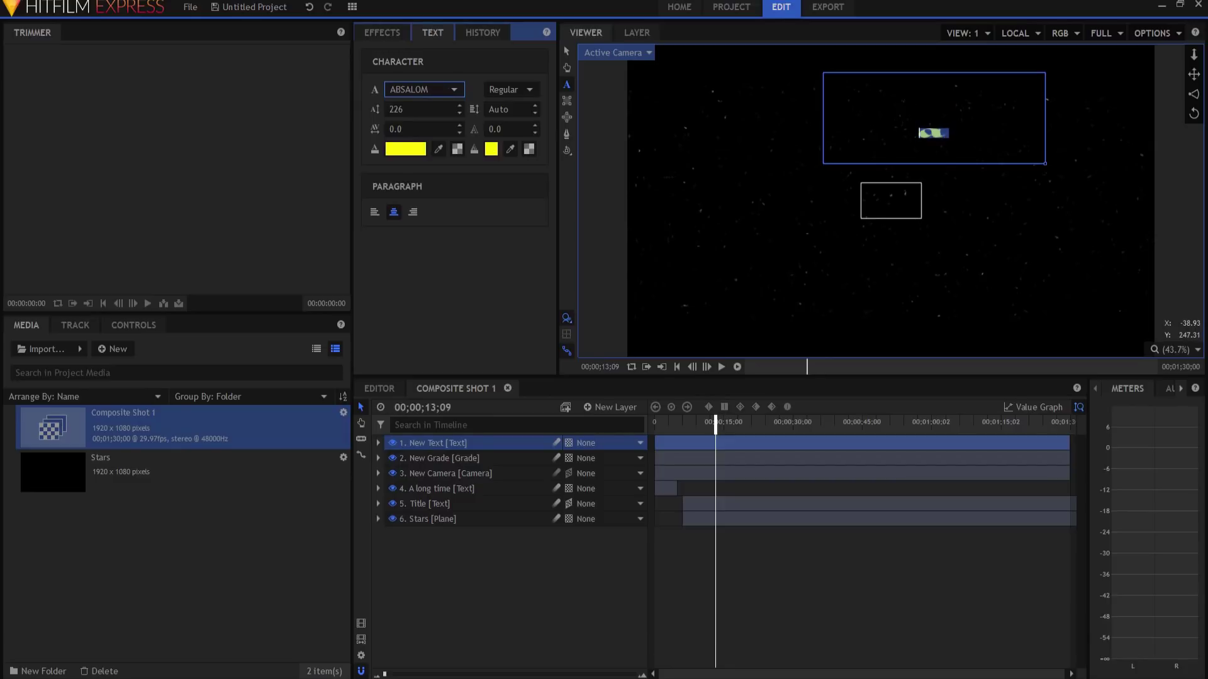
left_click(929, 112)
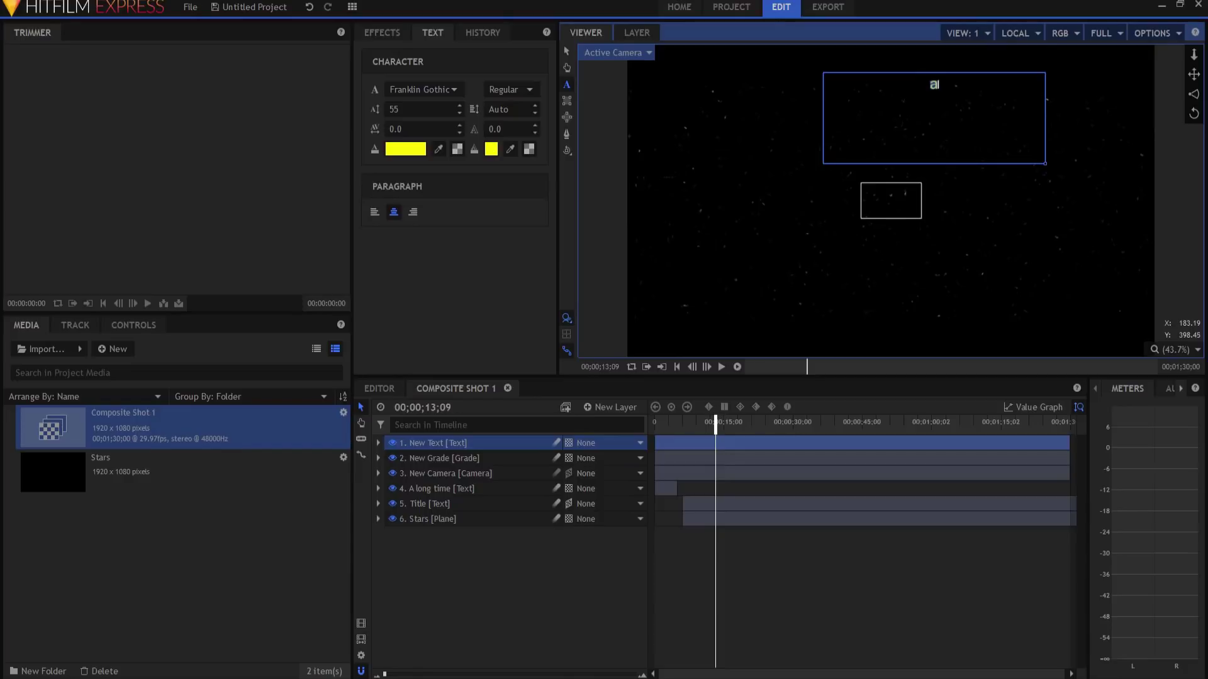
Step: Type 'THE PHANTOM SENSEI' at font size 100 and widen the box to one line
left_click_drag(392, 109, 422, 108)
left_click(396, 108)
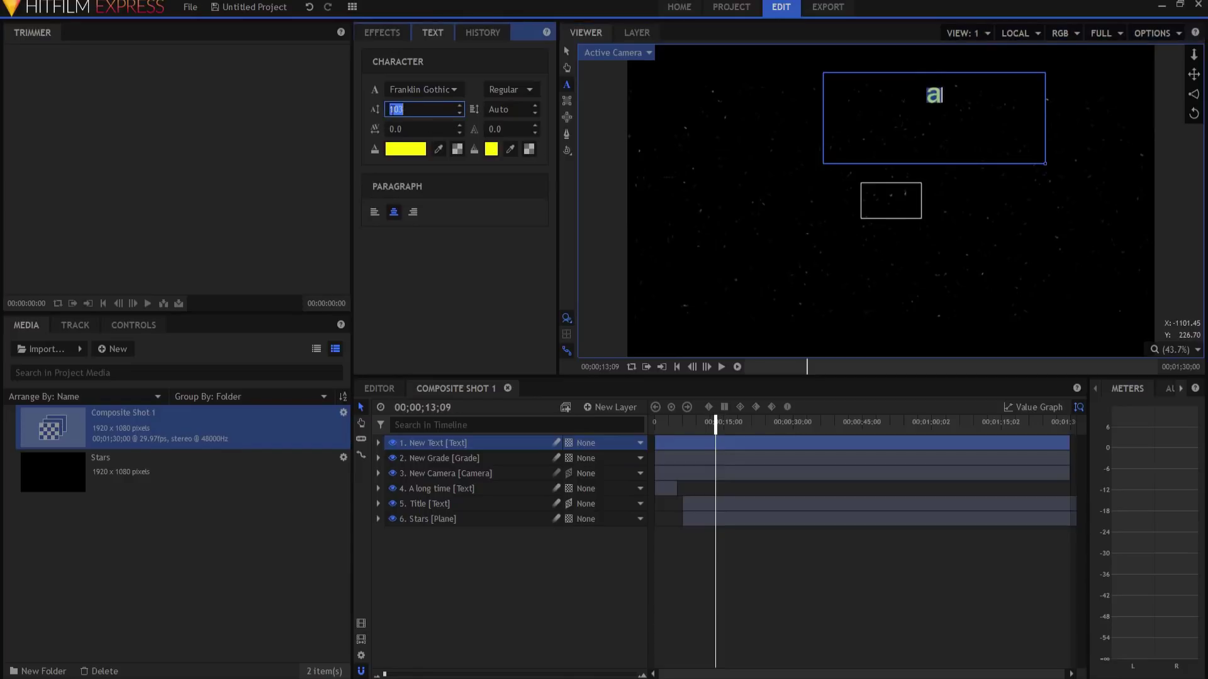
type("100")
left_click(688, 25)
type("THE ")
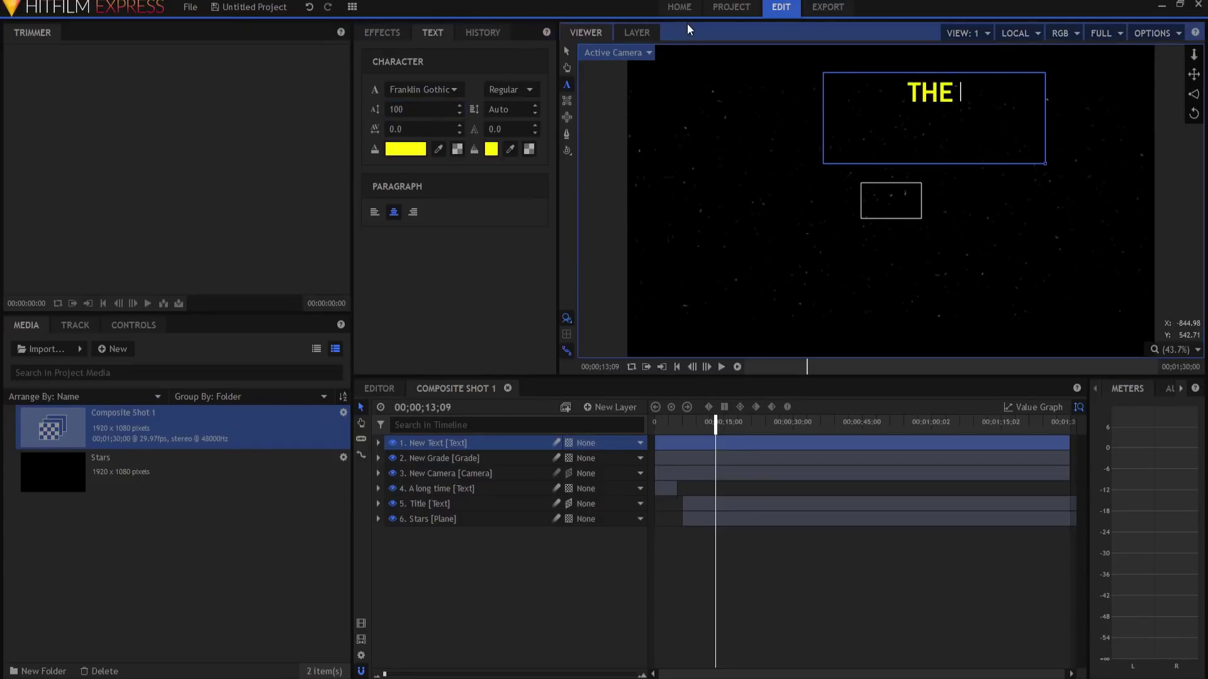
type("PH")
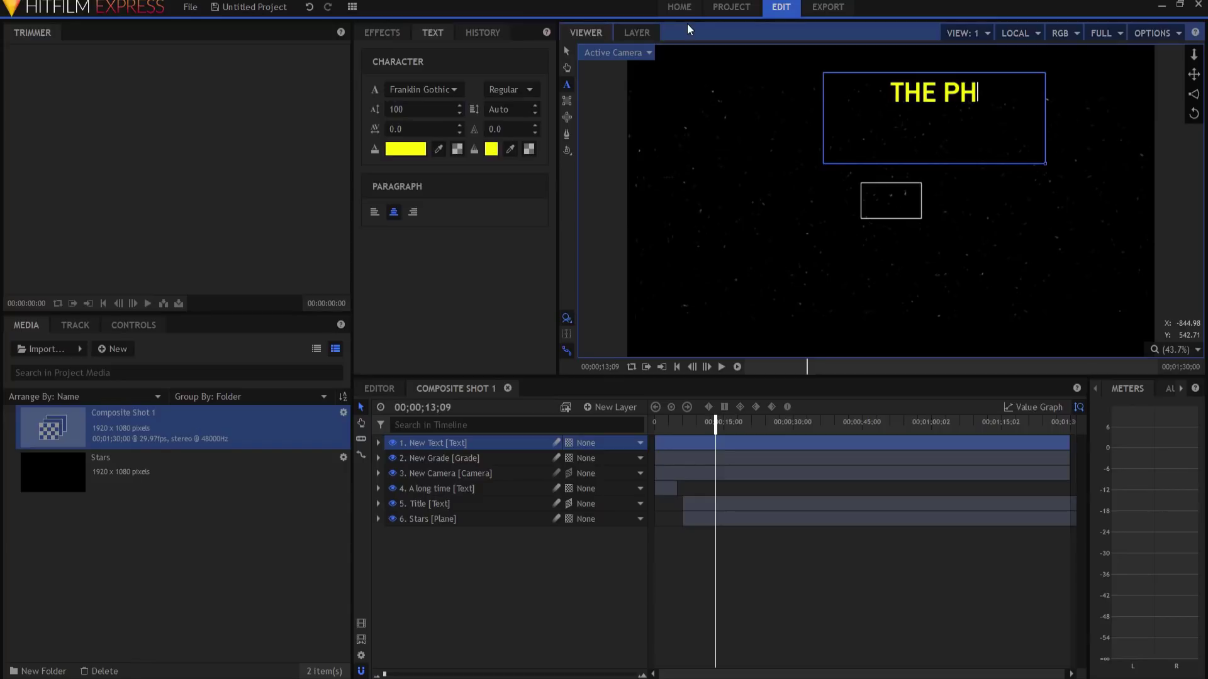
type("ANOTM")
key("BackSpace")
key("BackSpace")
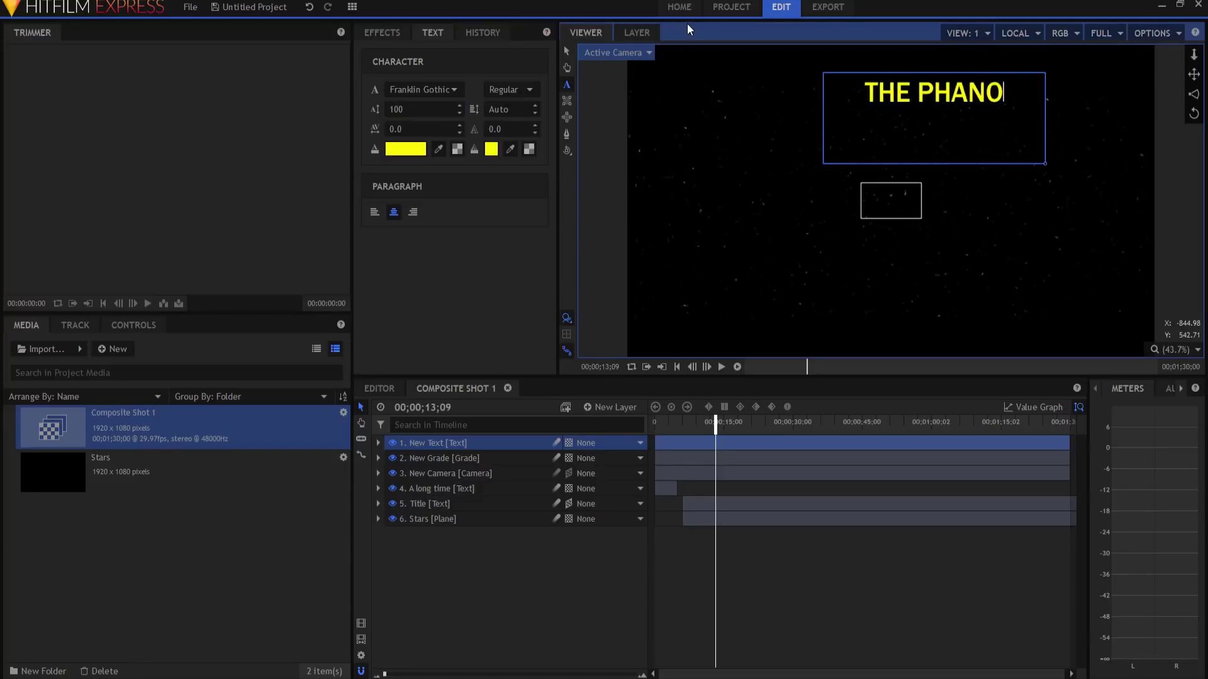
type("M")
key("BackSpace")
key("BackSpace")
type("TO")
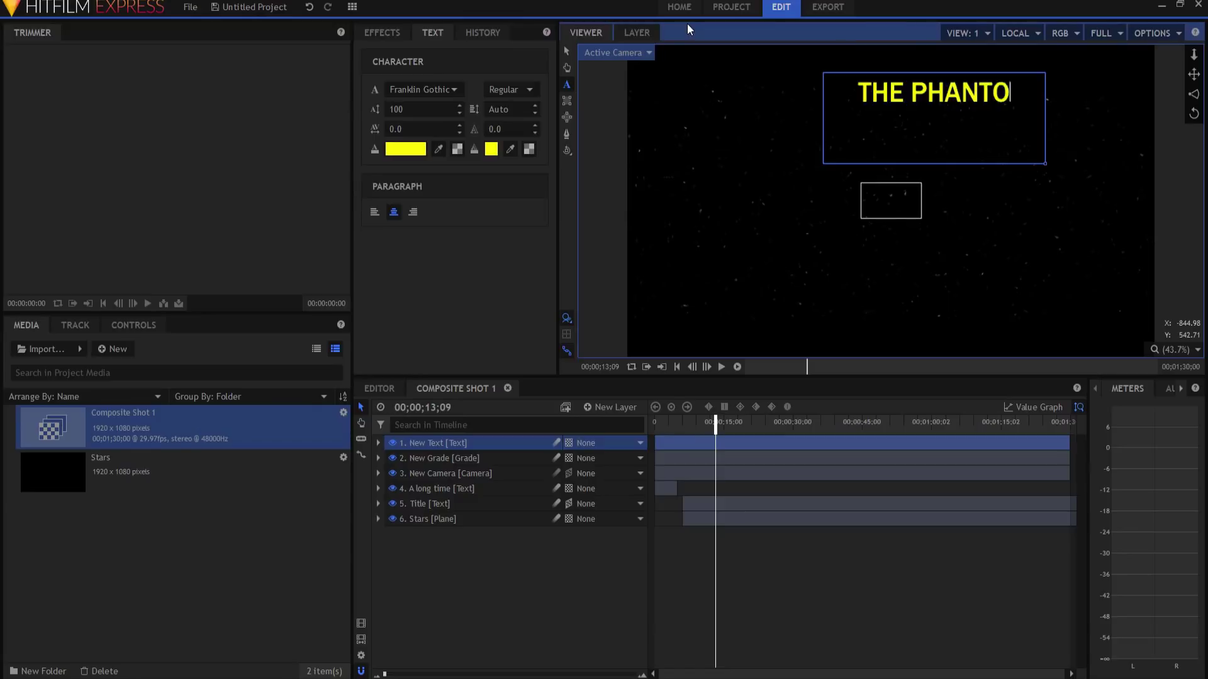
type("M SENSEI")
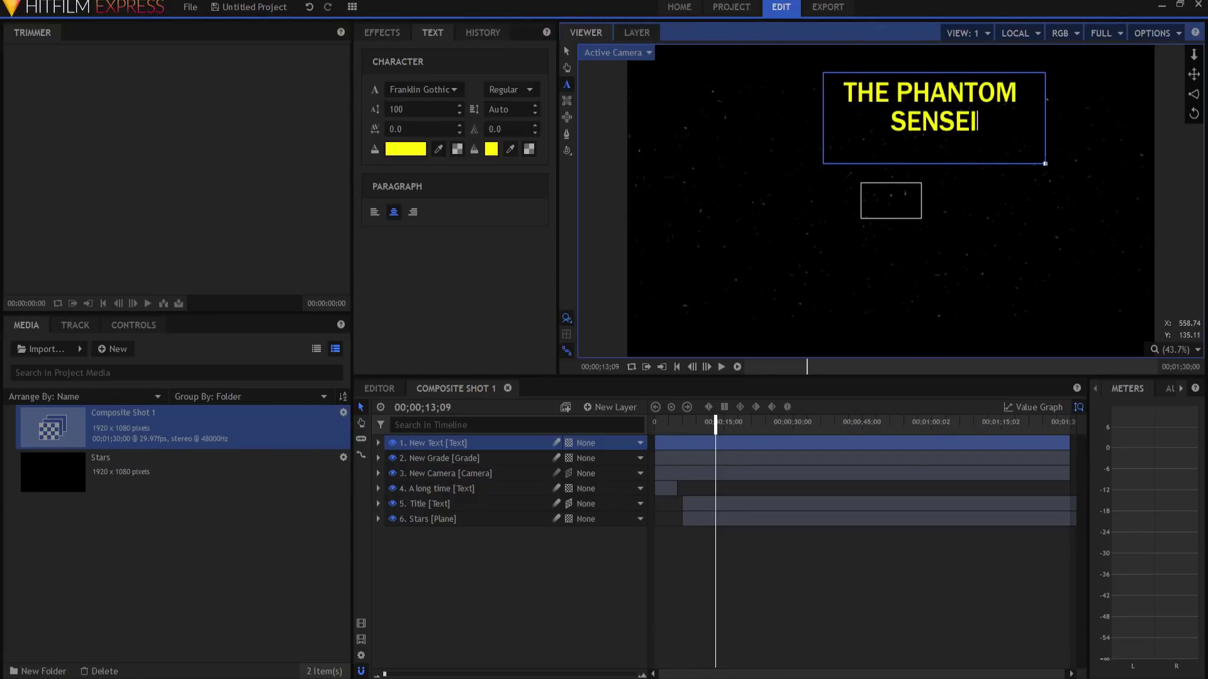
left_click_drag(1045, 164, 1105, 108)
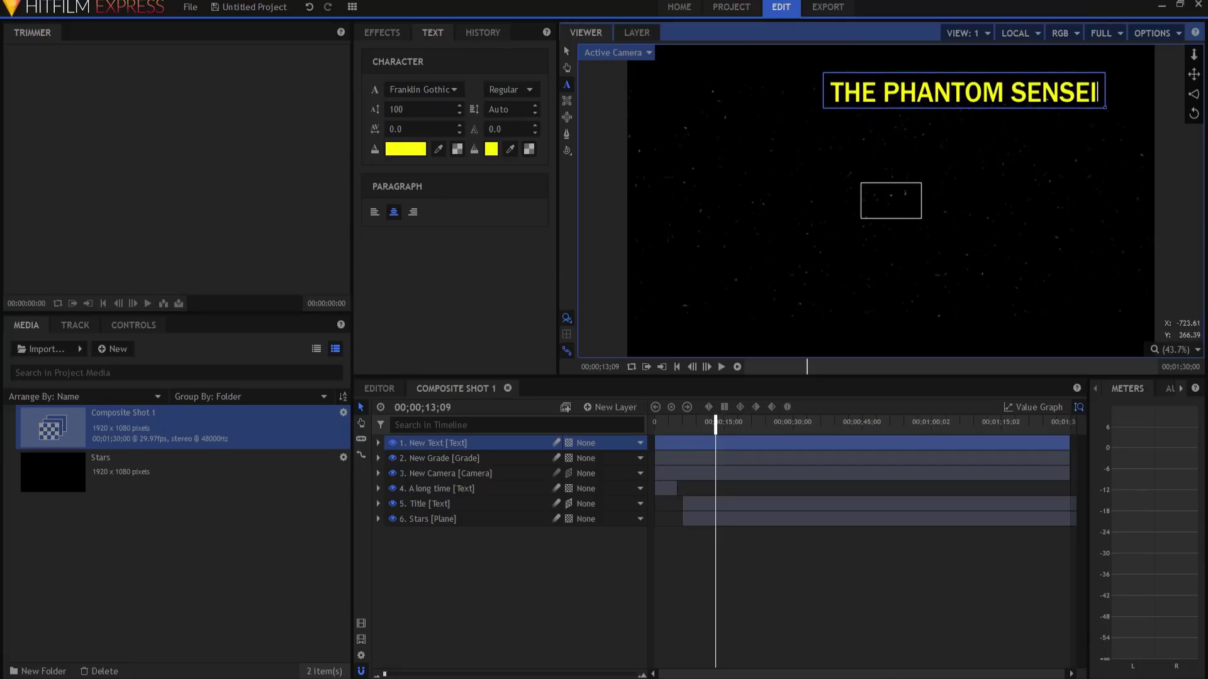
Step: Rename the text layer Title and move it just above Stars
double_click(425, 443)
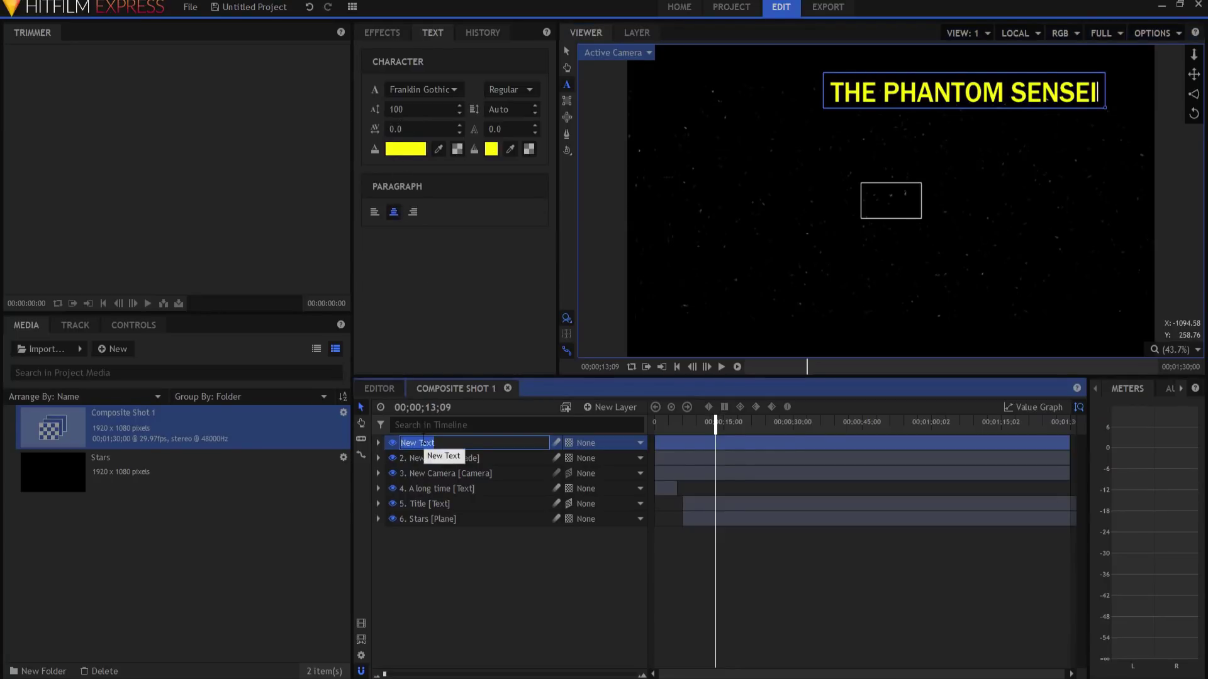
type("t")
type("itle")
key("Return")
left_click_drag(423, 444, 440, 511)
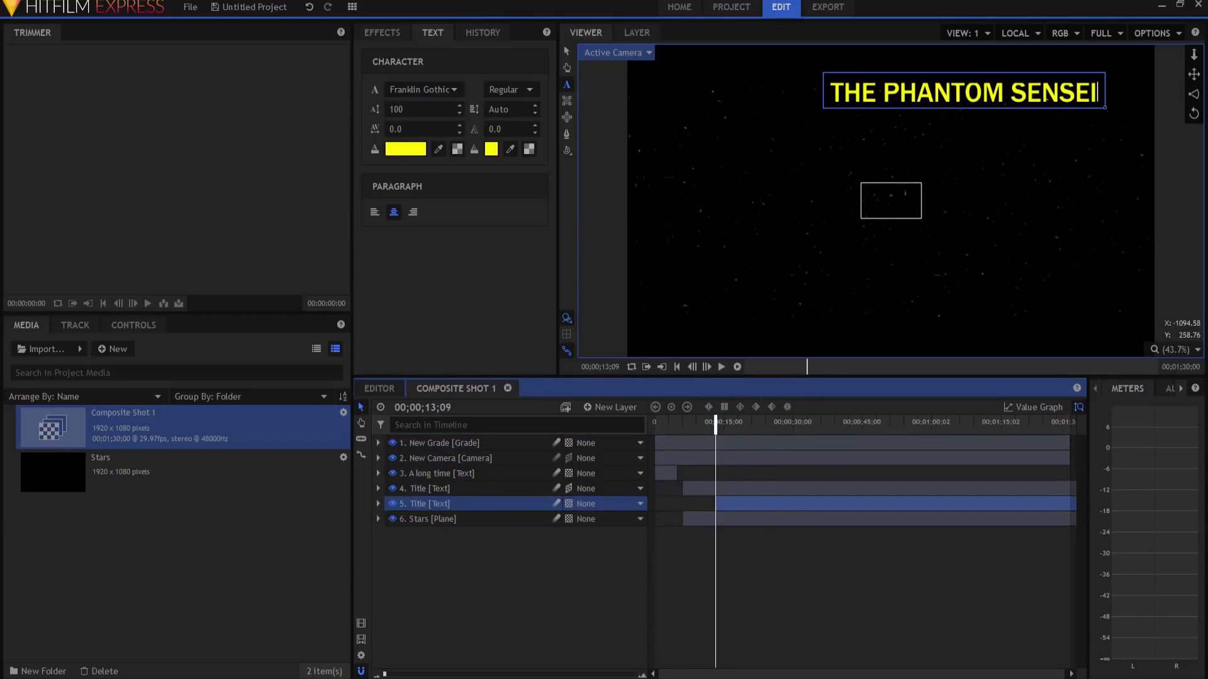
Step: Centre the Title layer by setting its position to 0, 0
left_click(378, 503)
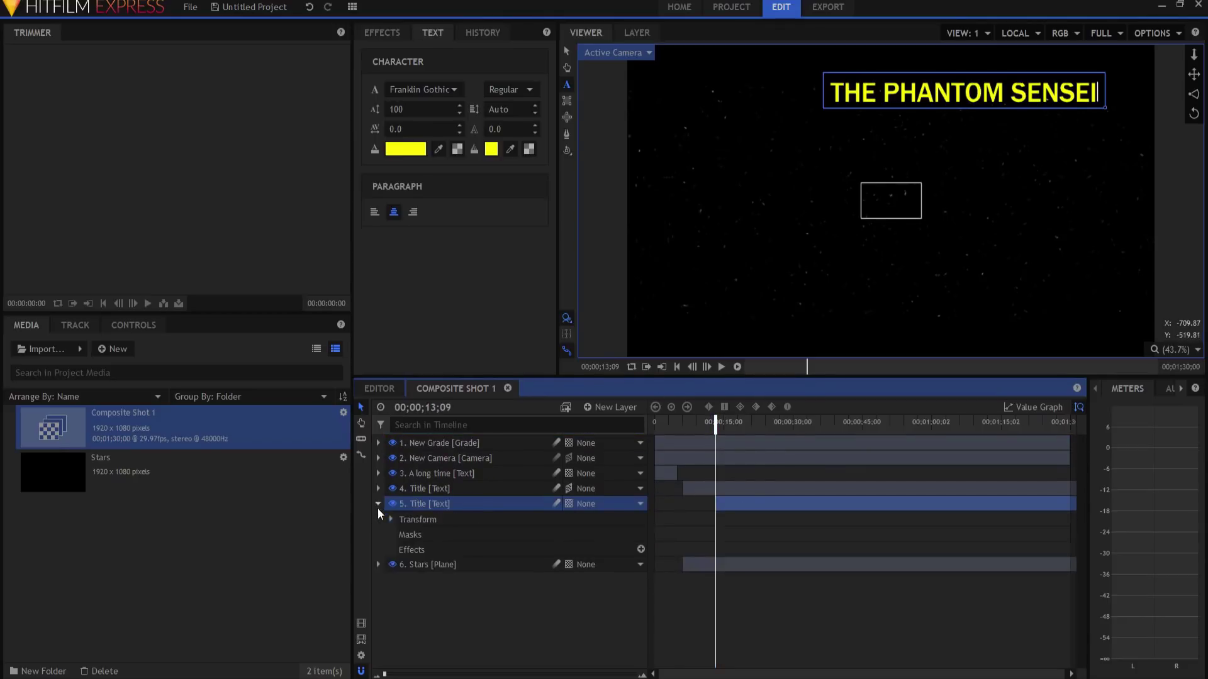
left_click(389, 519)
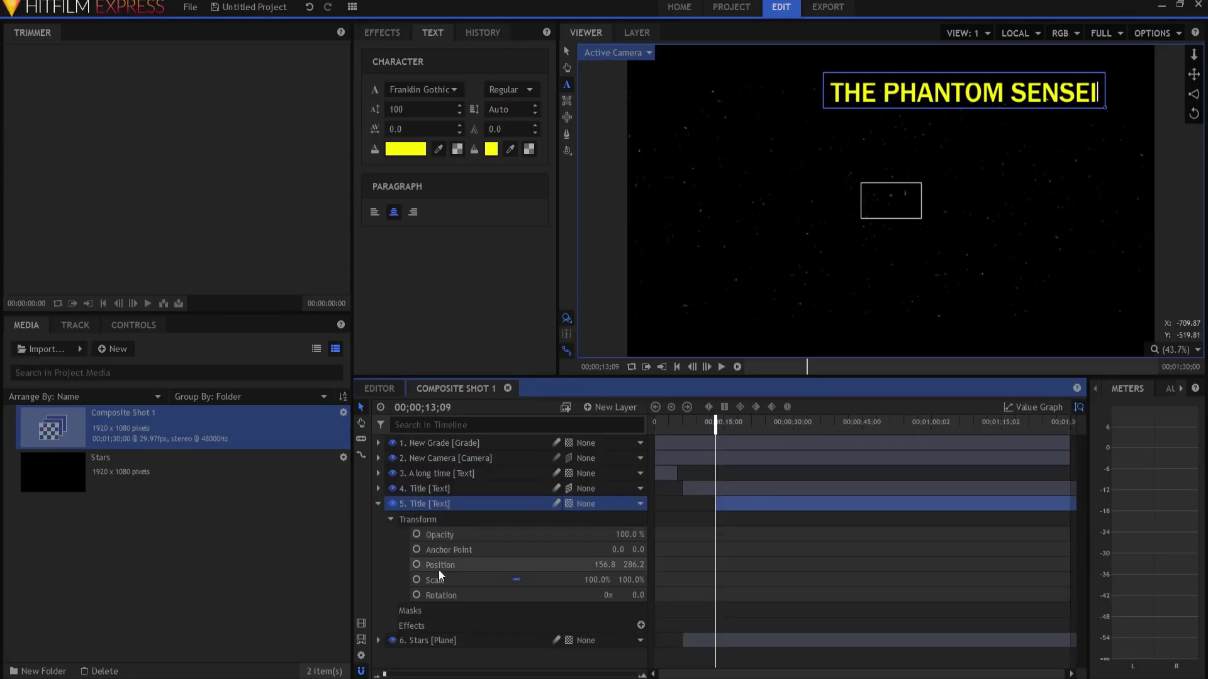
left_click(598, 565)
type("0")
key("Return")
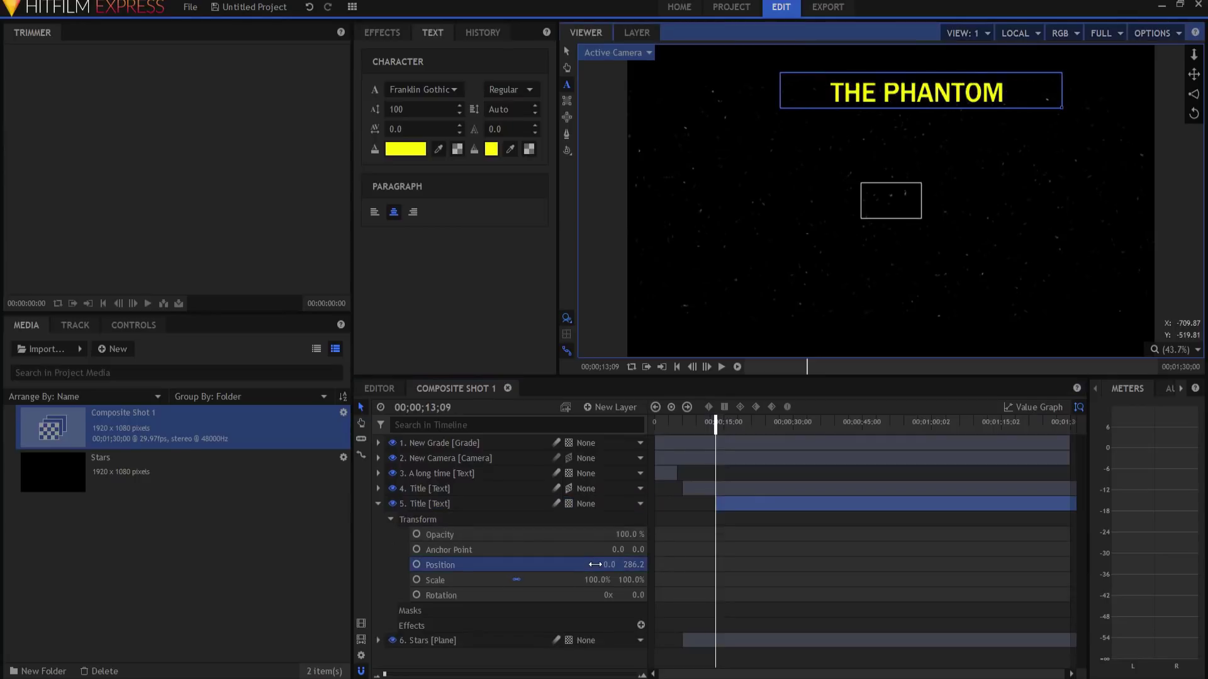
left_click(634, 565)
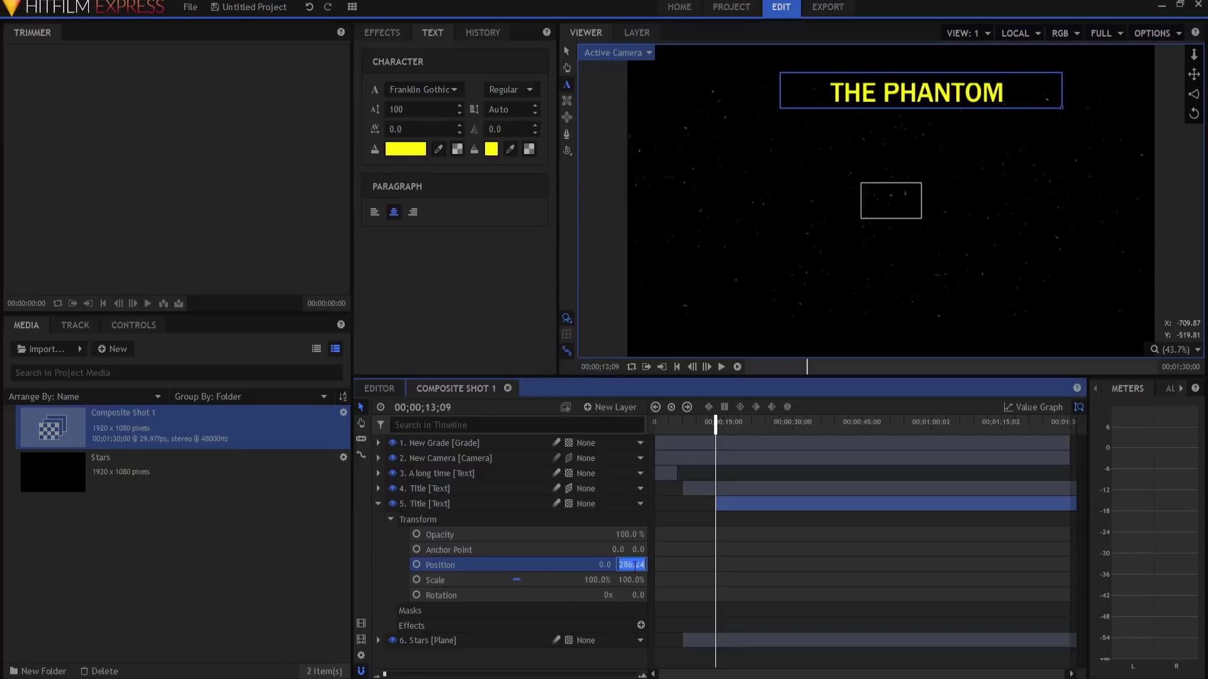
type("0")
key("Return")
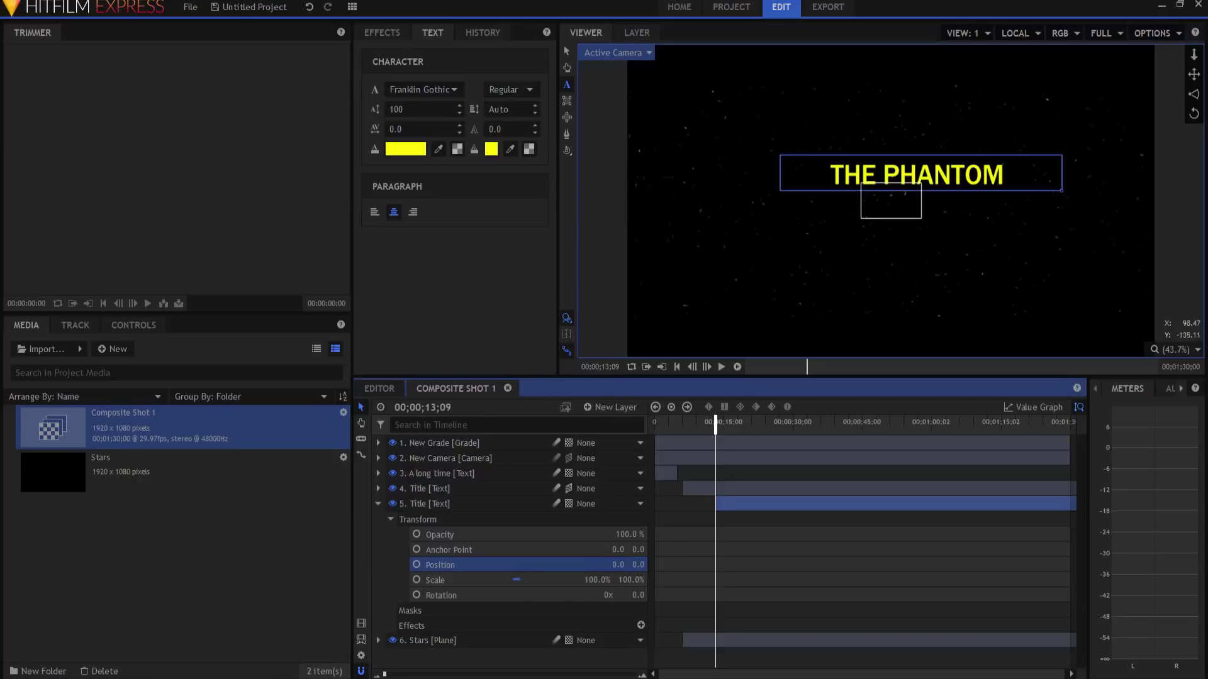
Step: Correct the title's ending to SENSEI and offset its anchor point horizontally
left_click(1004, 174)
type("SENSEIO")
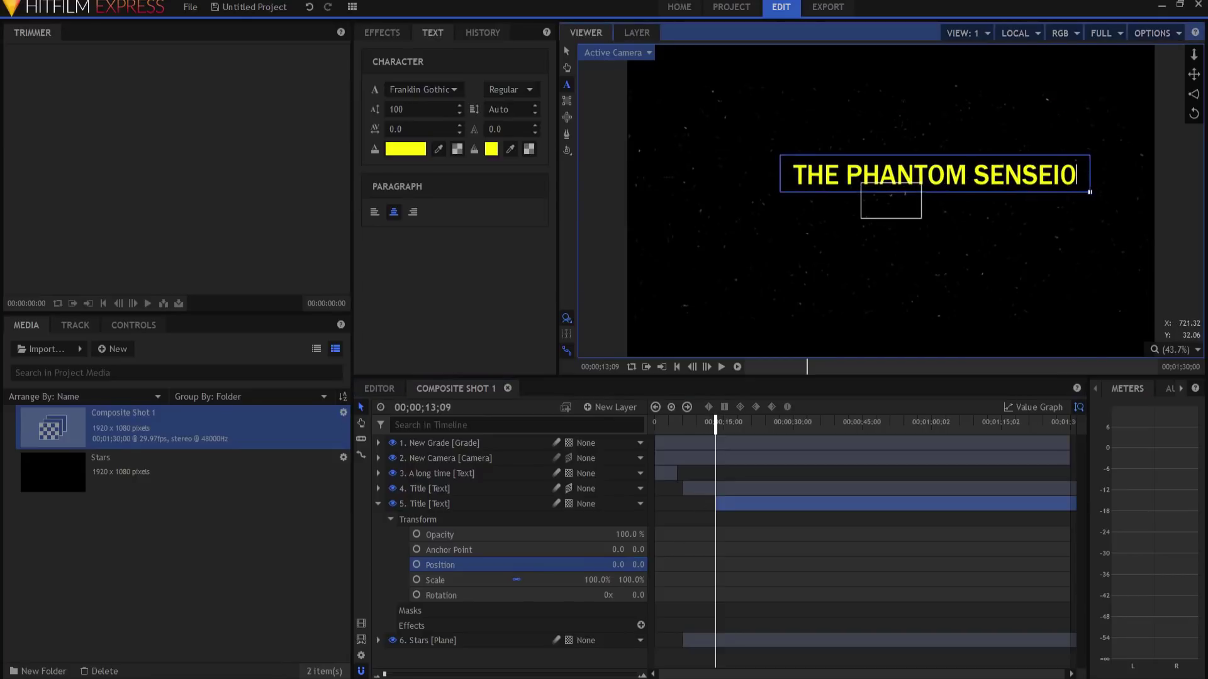
key("BackSpace")
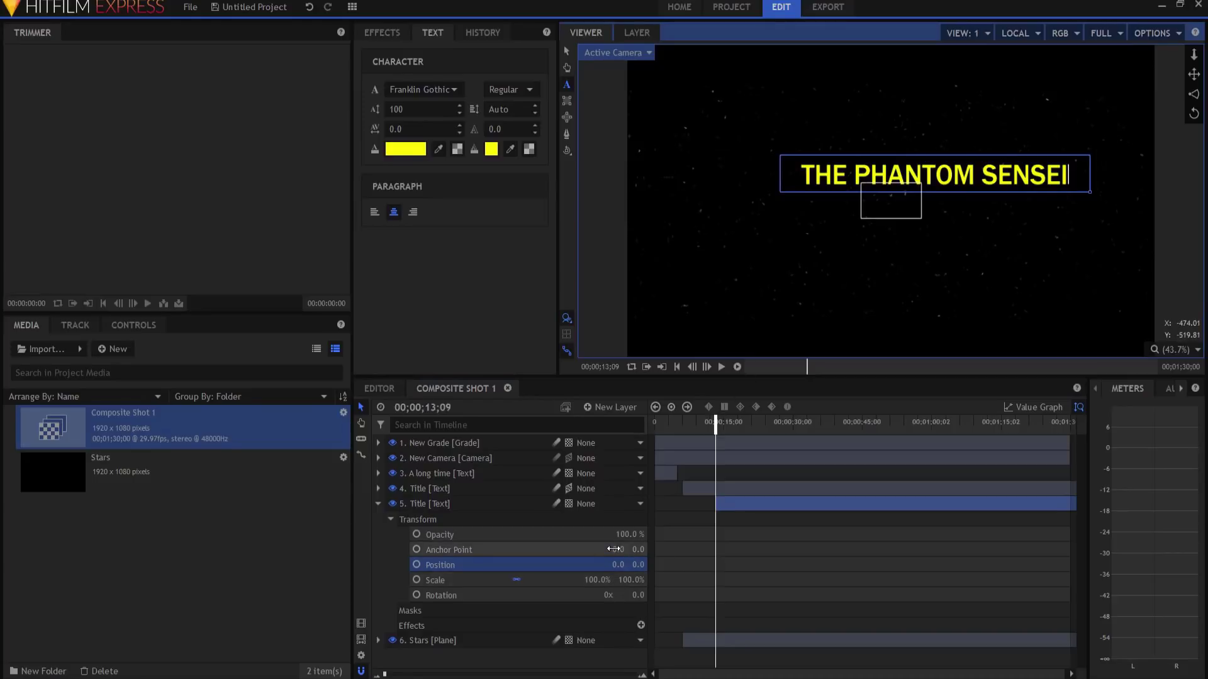
left_click_drag(614, 549, 724, 549)
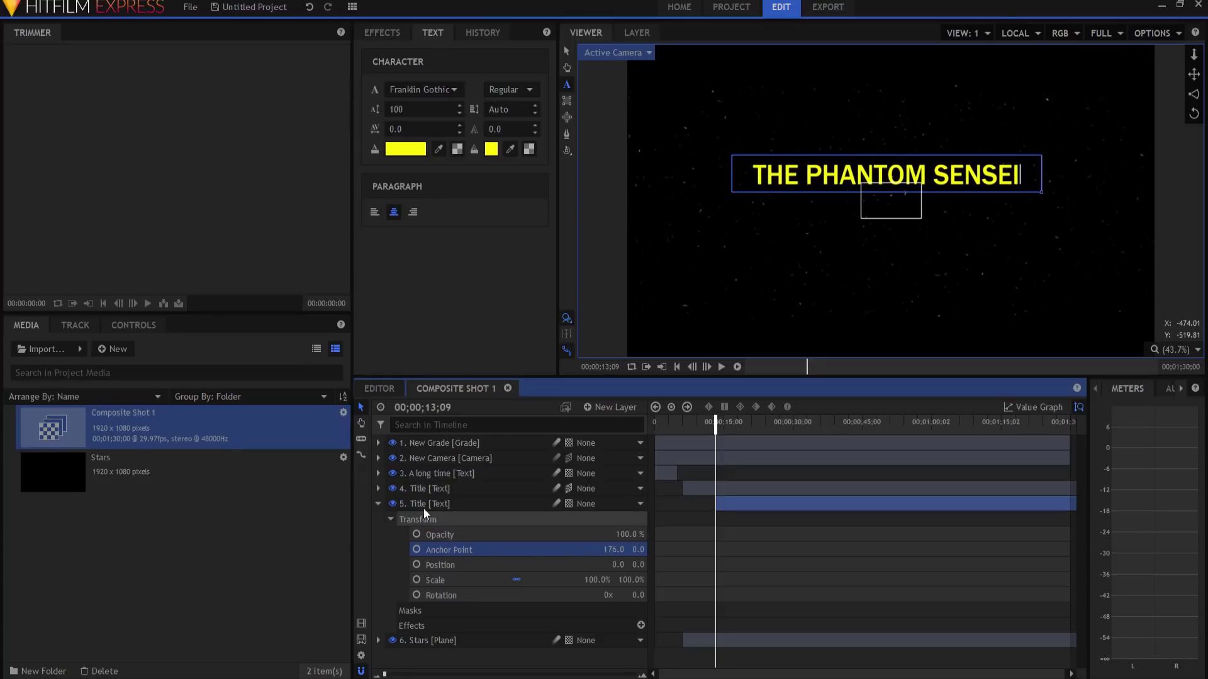
Step: Unlink the Title's scale, set vertical scale to 200%, and start the layer later
left_click(567, 51)
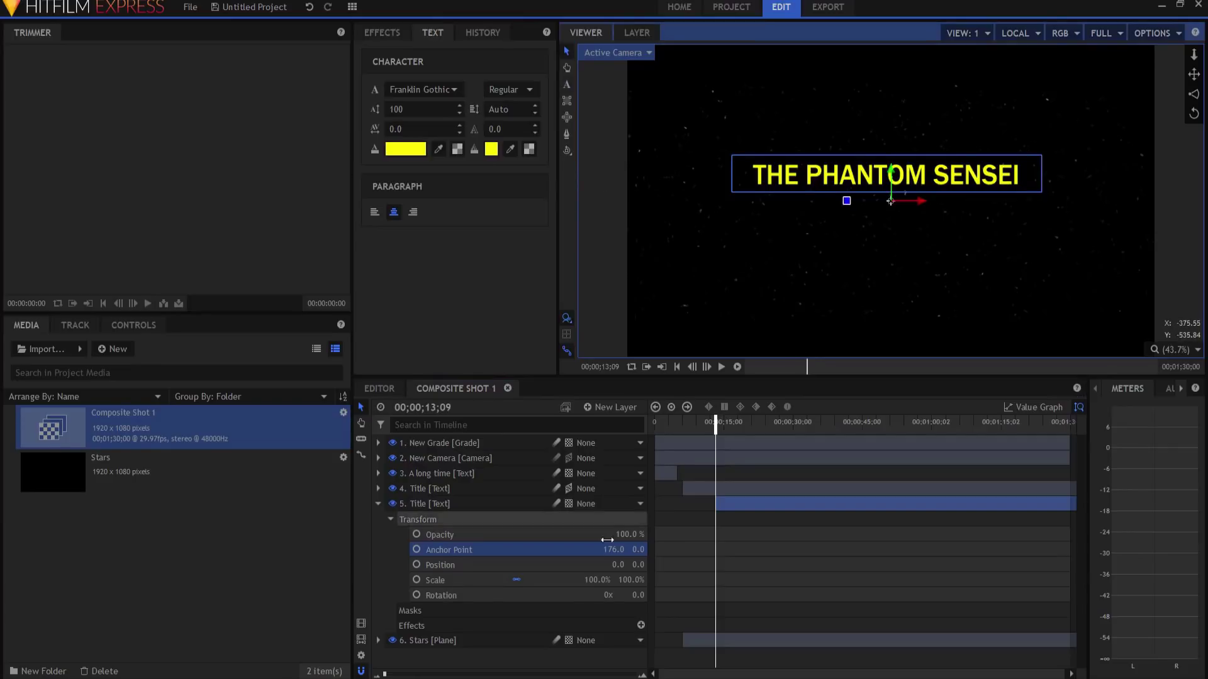
left_click(516, 579)
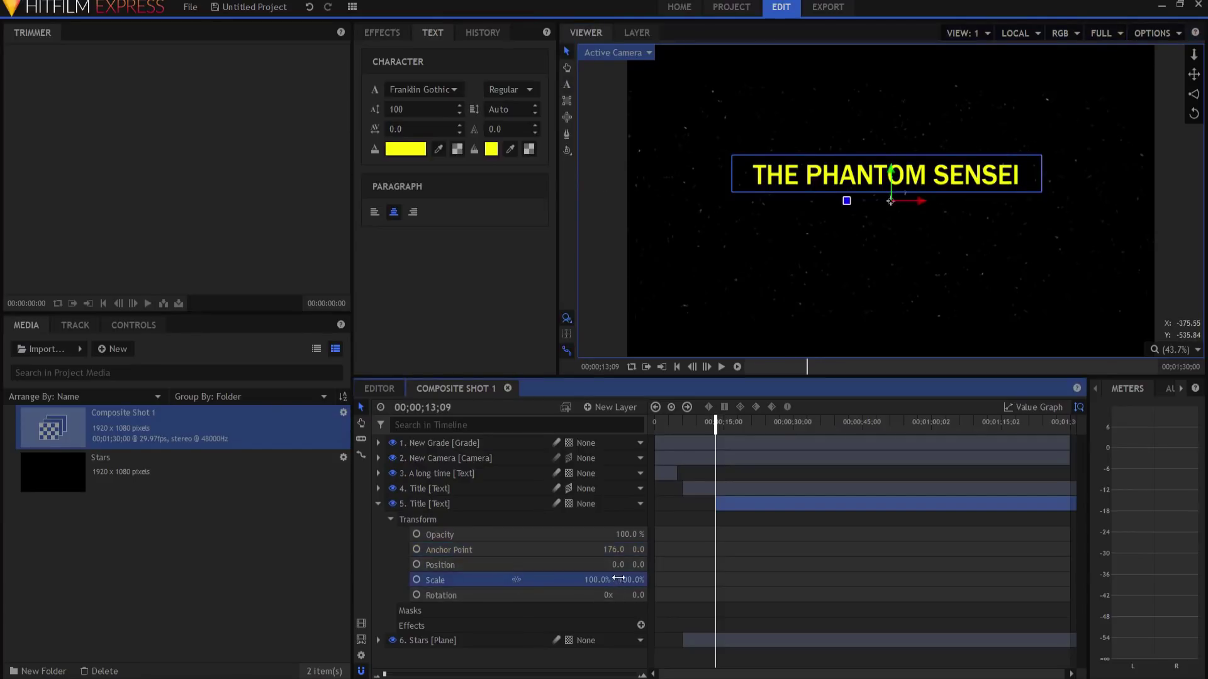
left_click(632, 579)
key("Return")
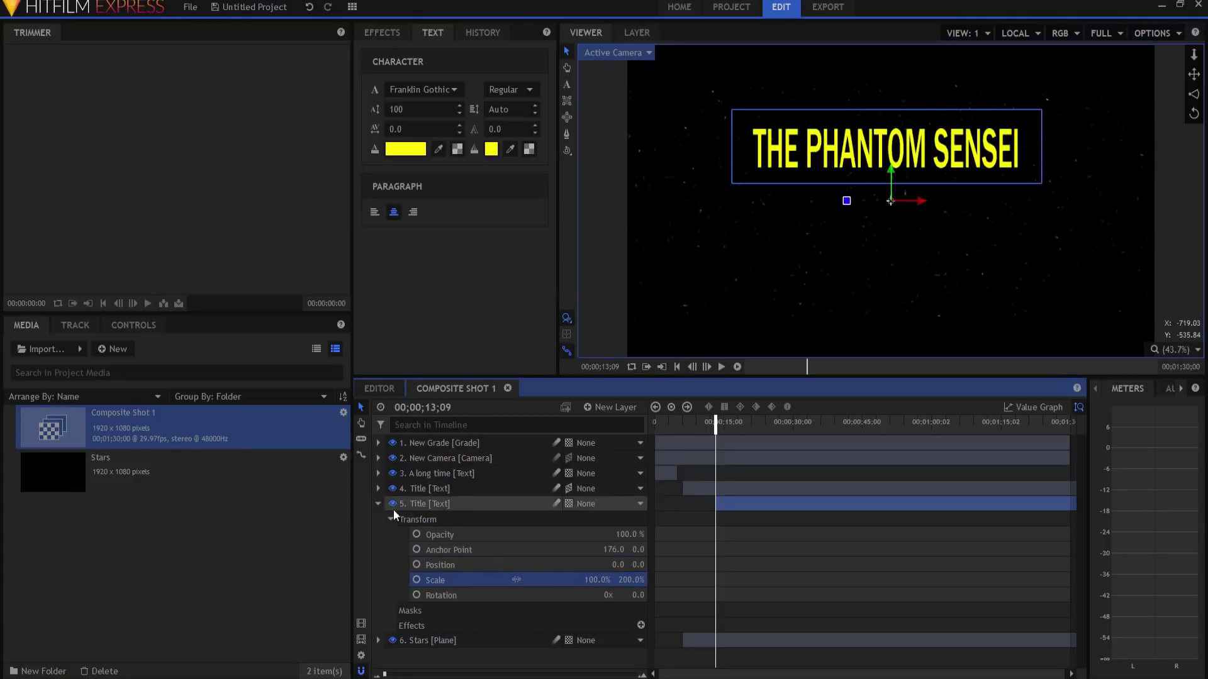
left_click(378, 503)
left_click_drag(738, 500, 807, 501)
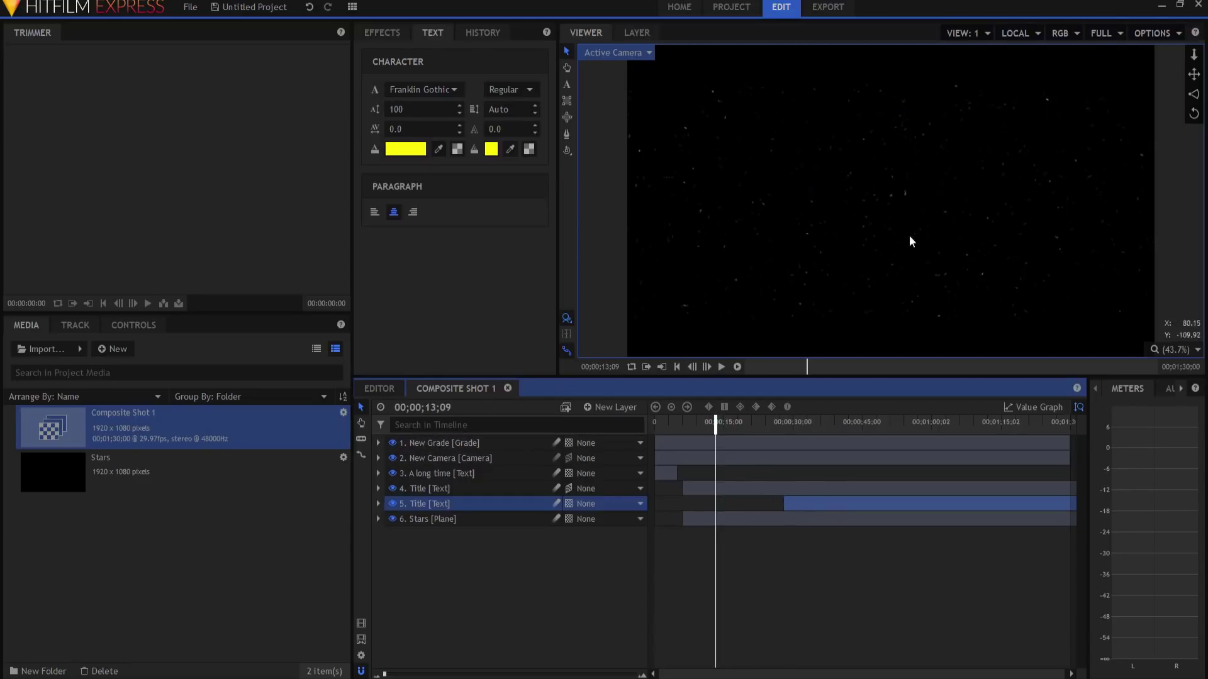
Step: Re-time the Title layer's start and draw a tall text box for the crawl paragraph
scroll(851, 255, "down", 4)
left_click_drag(874, 227, 876, 197)
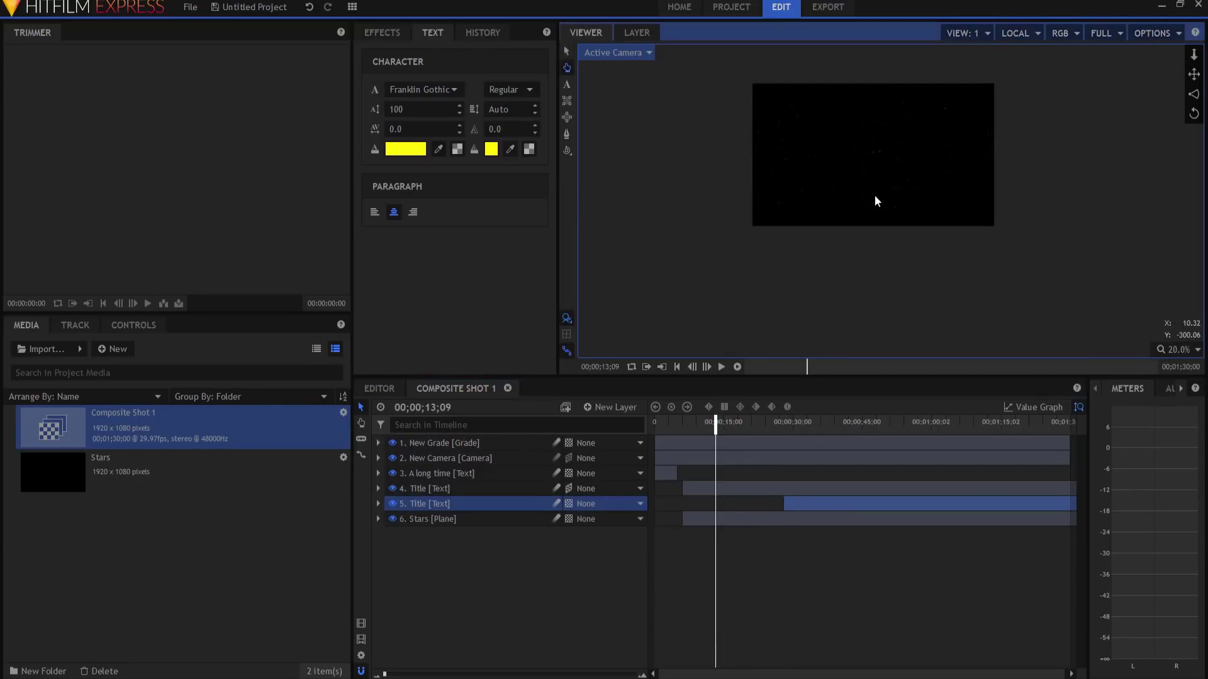
left_click_drag(803, 501, 740, 499)
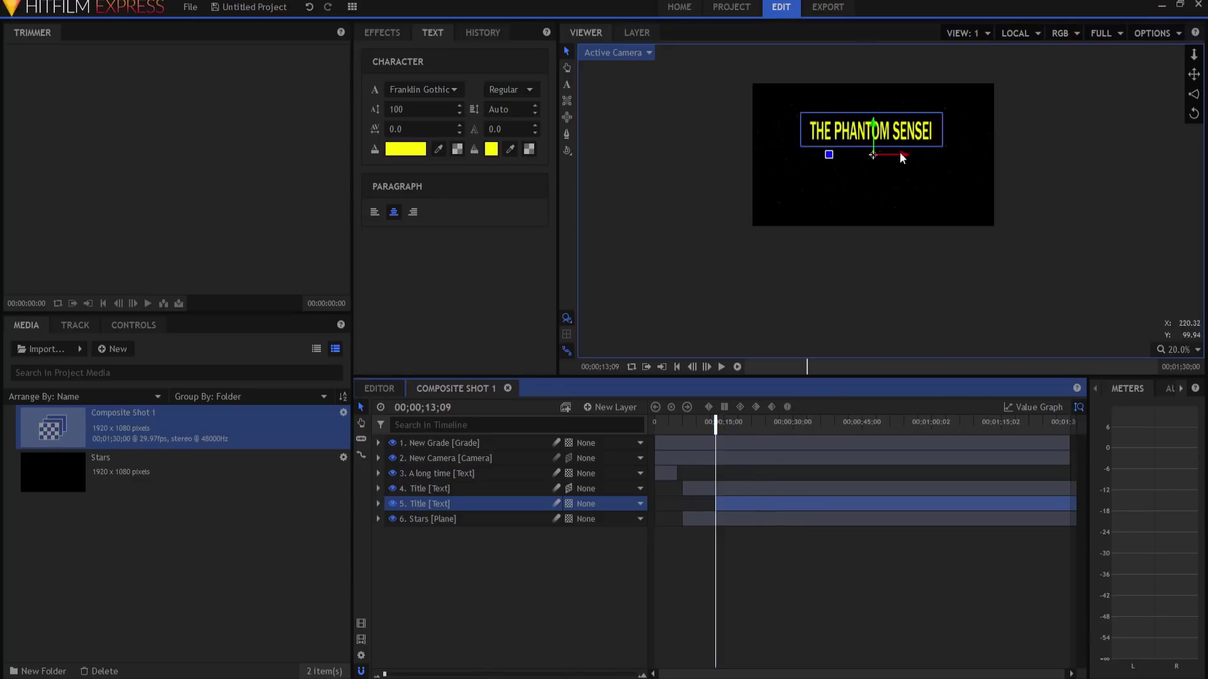
left_click_drag(764, 502, 808, 503)
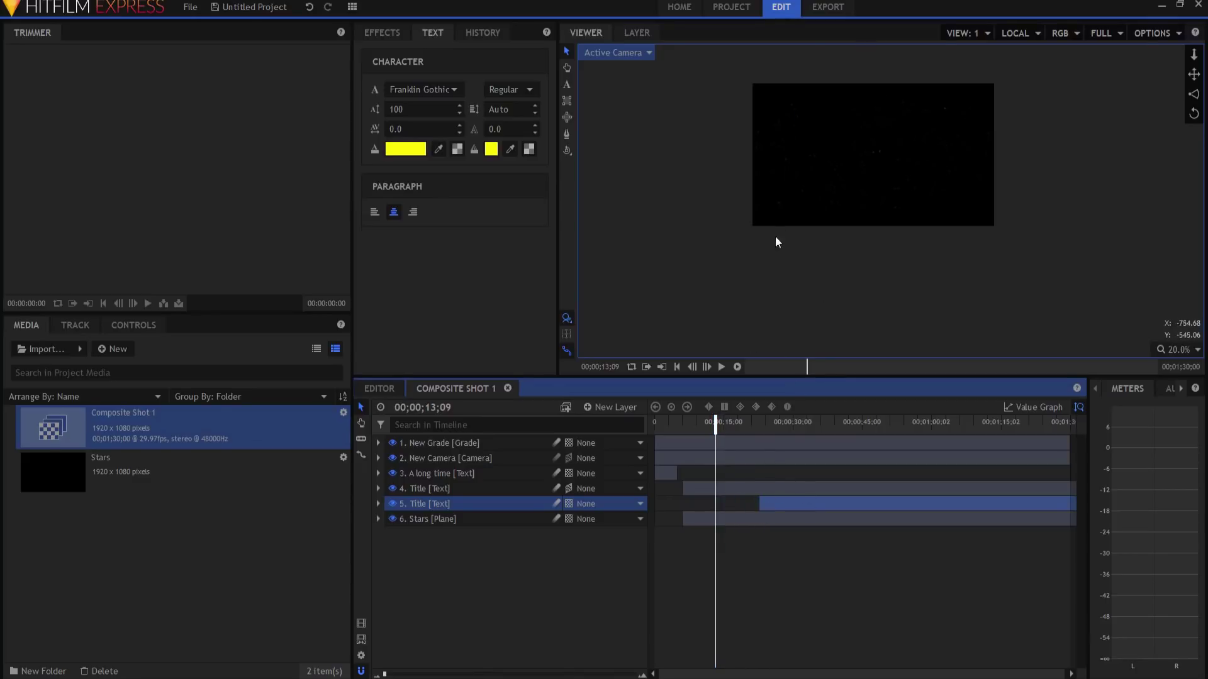
left_click(566, 84)
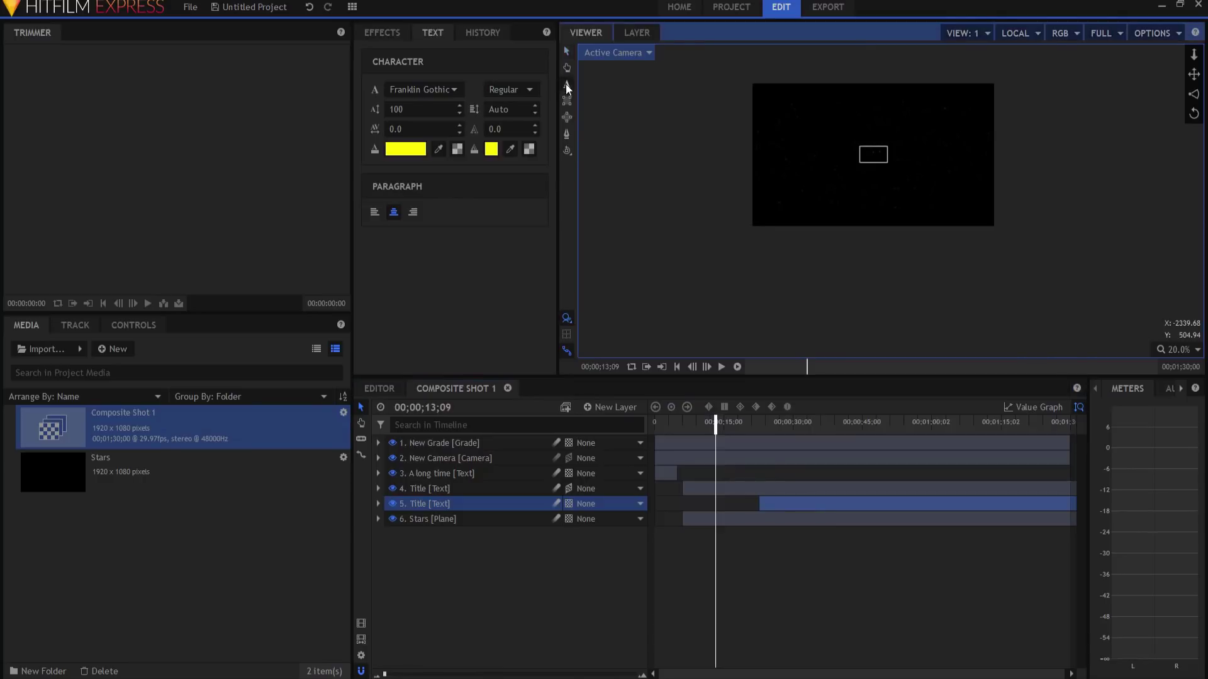
left_click_drag(788, 114, 960, 480)
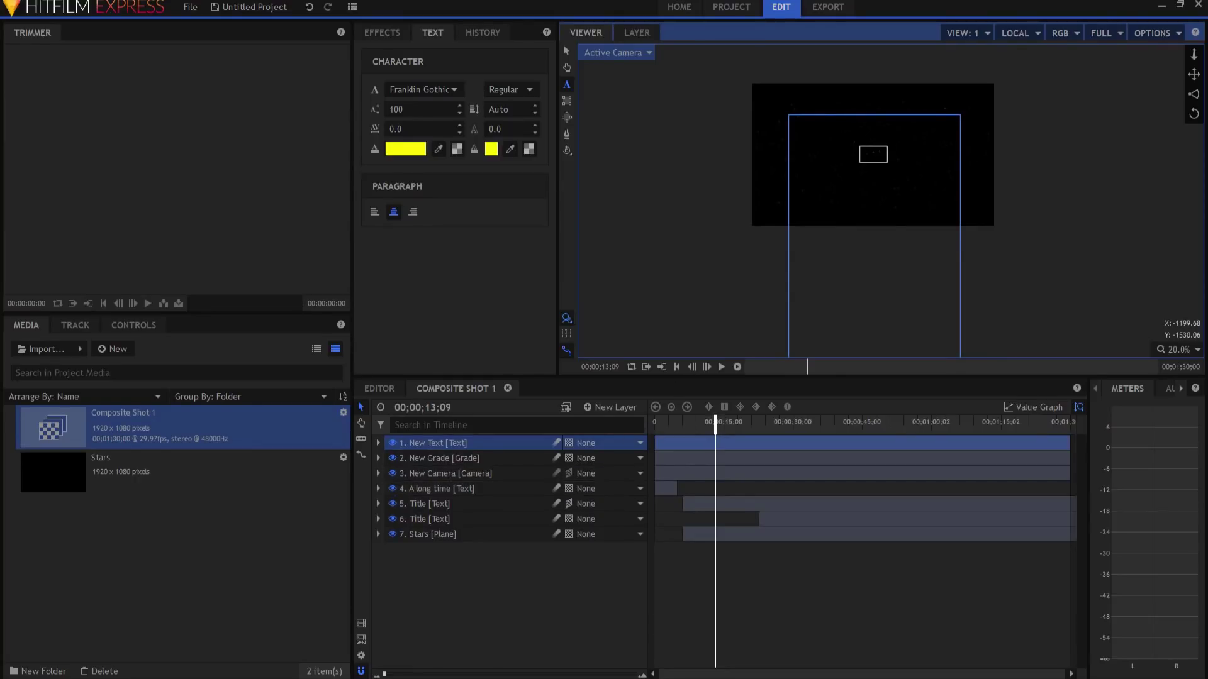
Step: Paste the crawl paragraph and place New Text below the Title layers, starting at the playhead
key("ctrl+v")
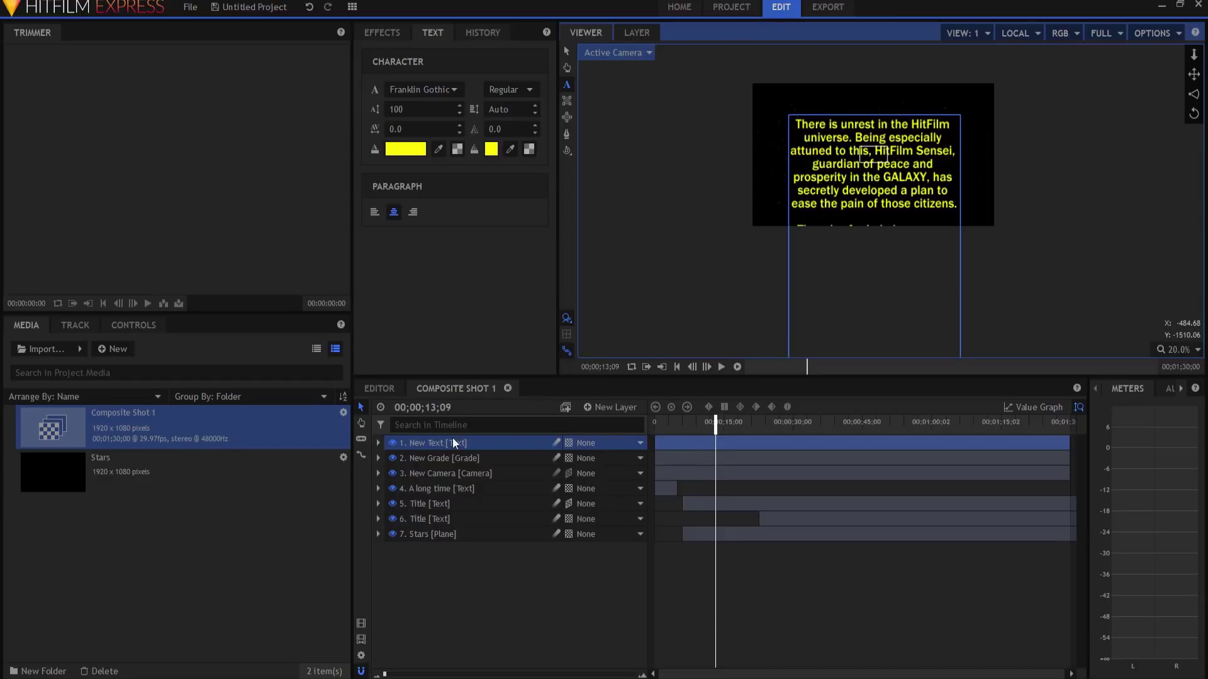
left_click_drag(454, 443, 478, 529)
left_click_drag(715, 519, 771, 518)
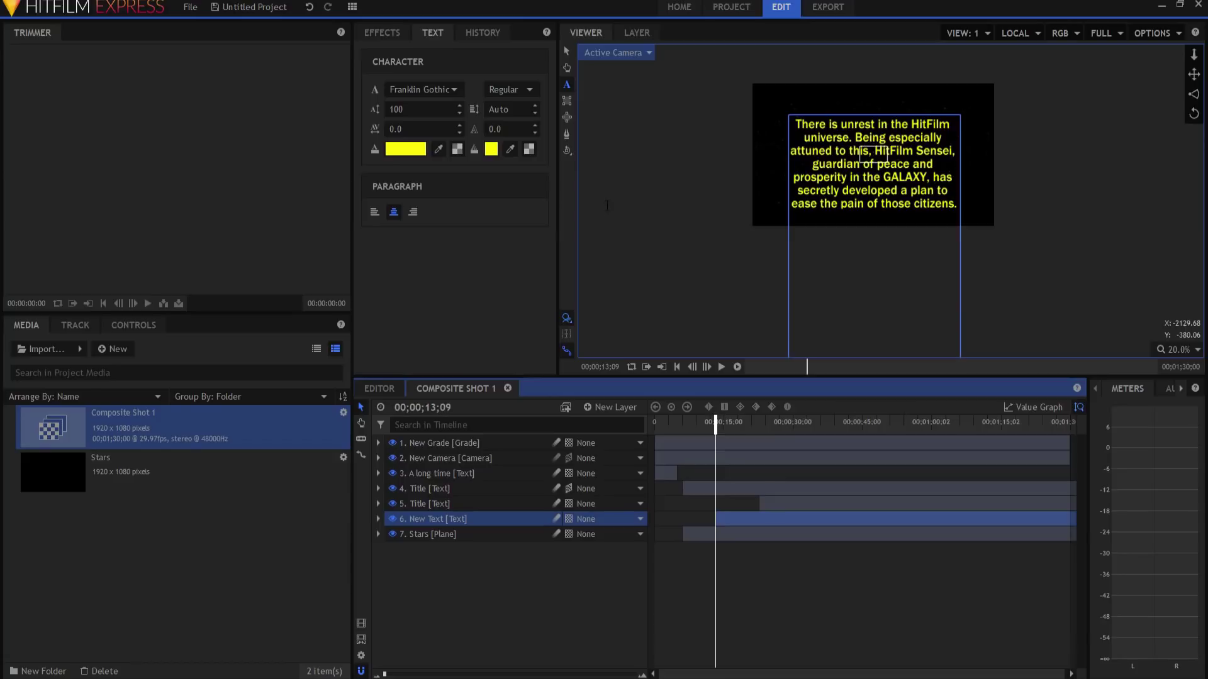
Step: Select all the crawl text and set its font size to 80
left_click(810, 124)
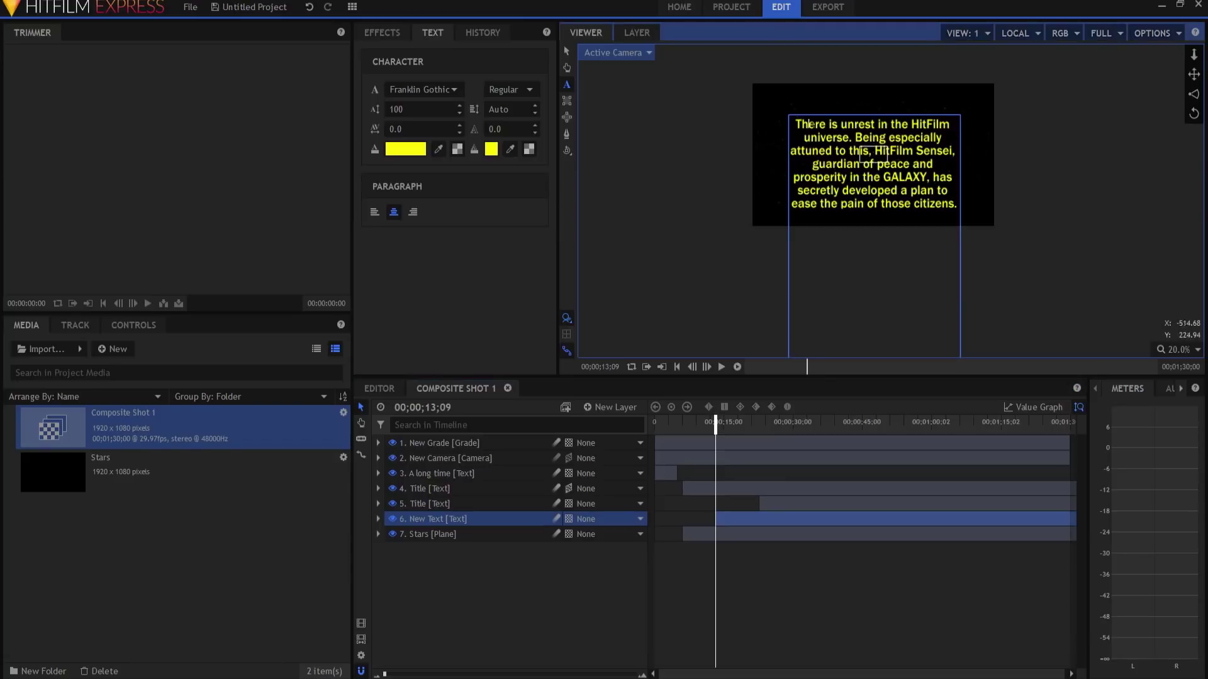
key("ctrl+a")
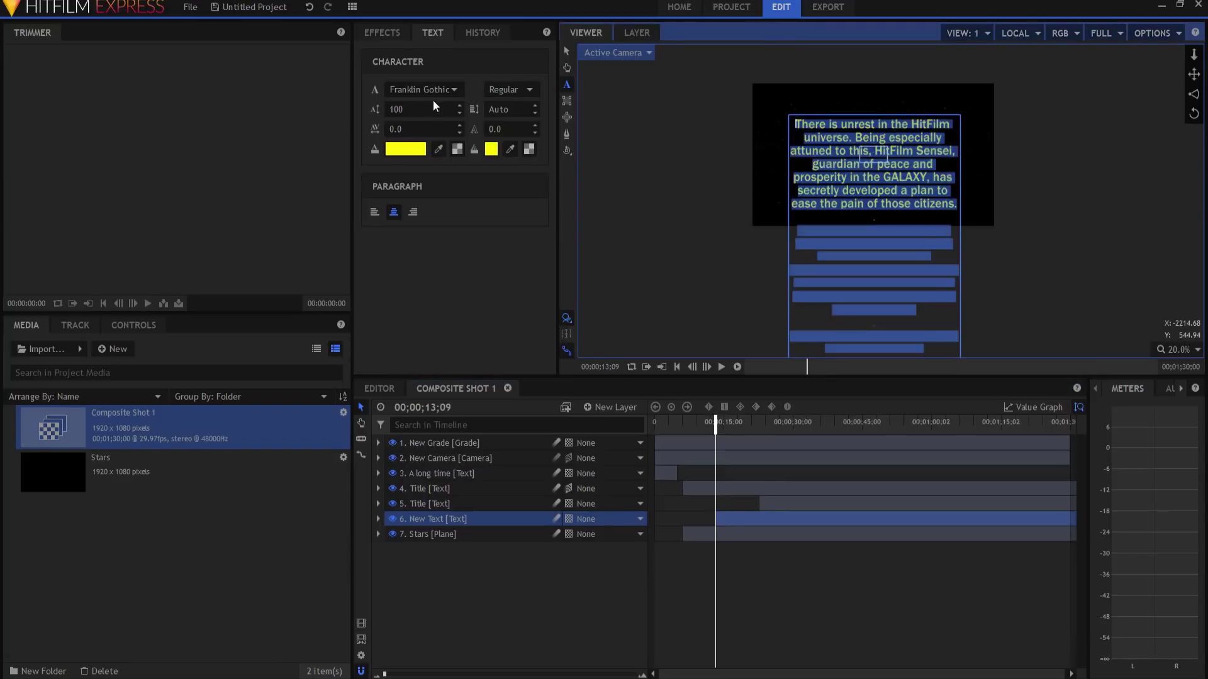
double_click(421, 109)
type("800")
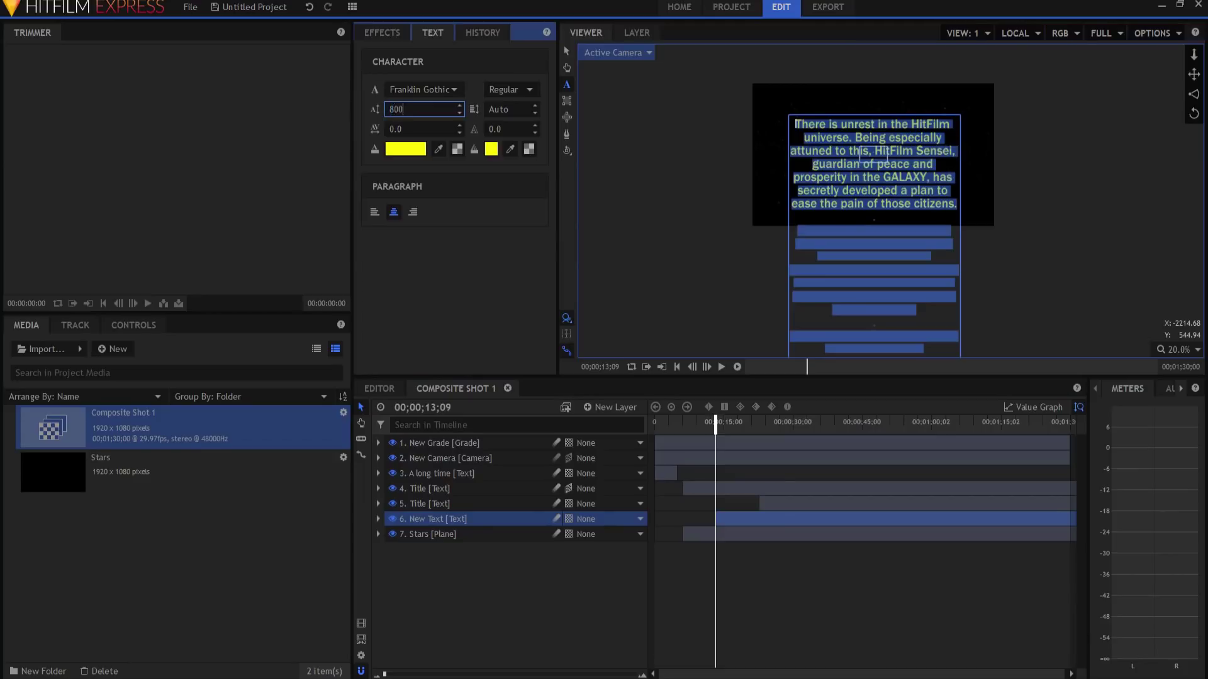
key("Return")
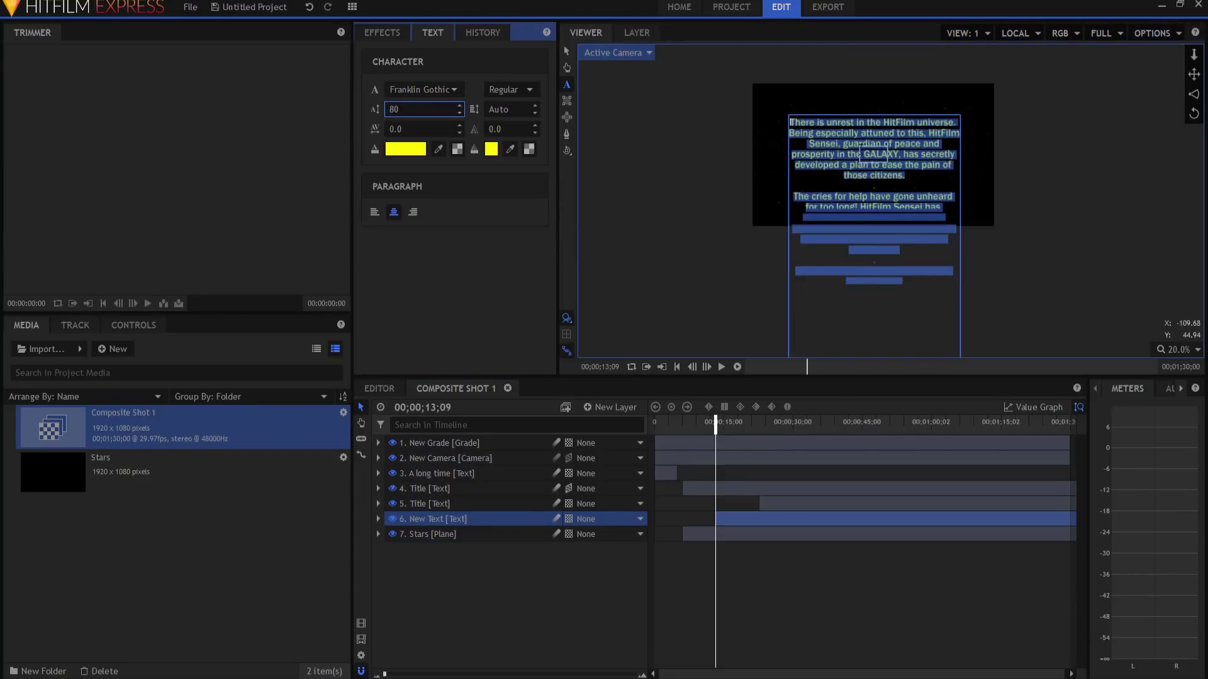
left_click(432, 491)
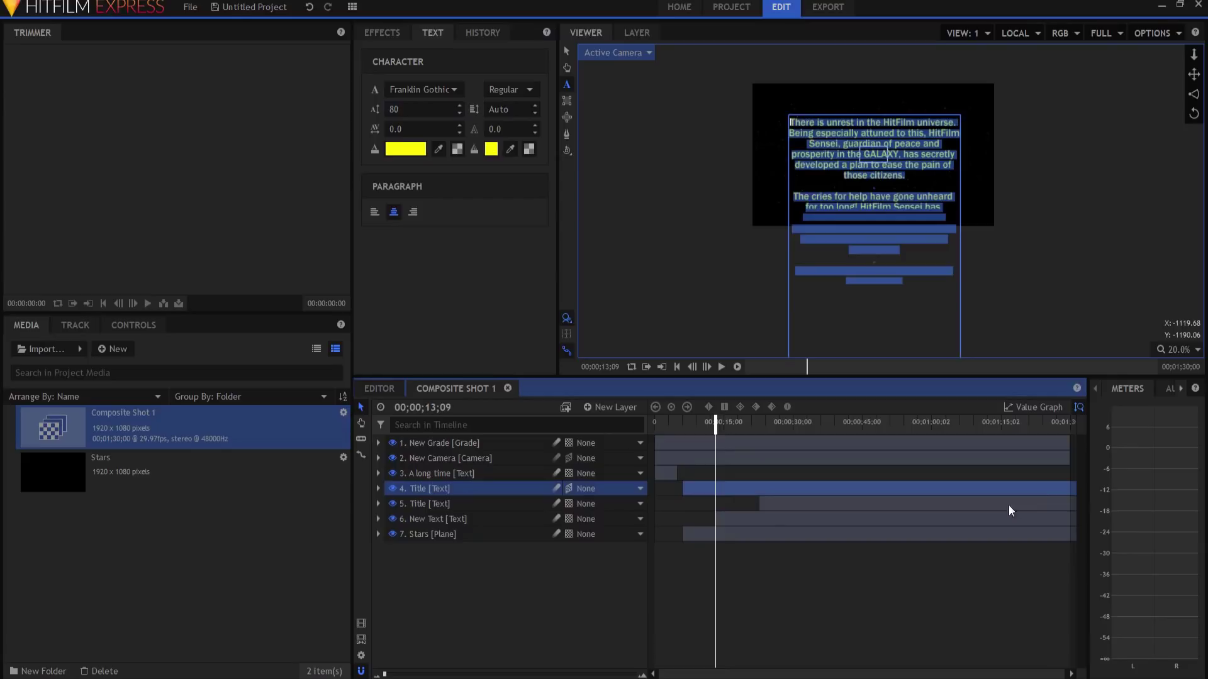
Step: Slice the layer 4 Title at the playhead (13;09) and delete the part after the cut
right_click(715, 490)
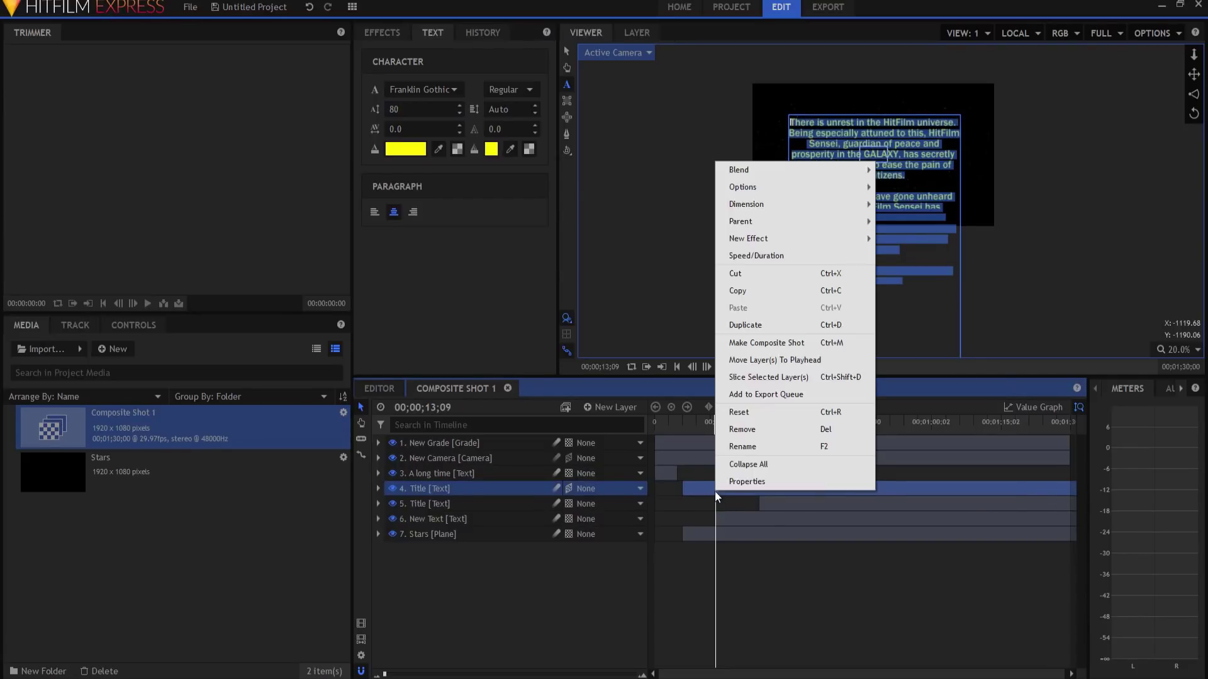
left_click(742, 377)
left_click(409, 504)
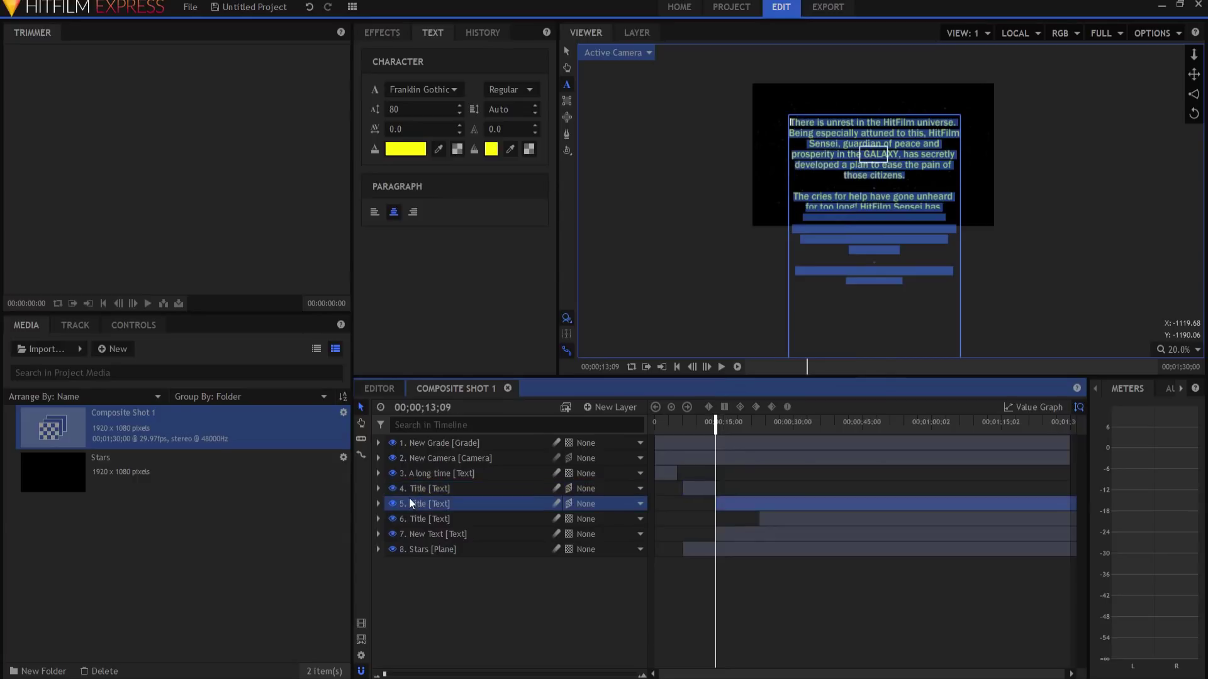
key("Delete")
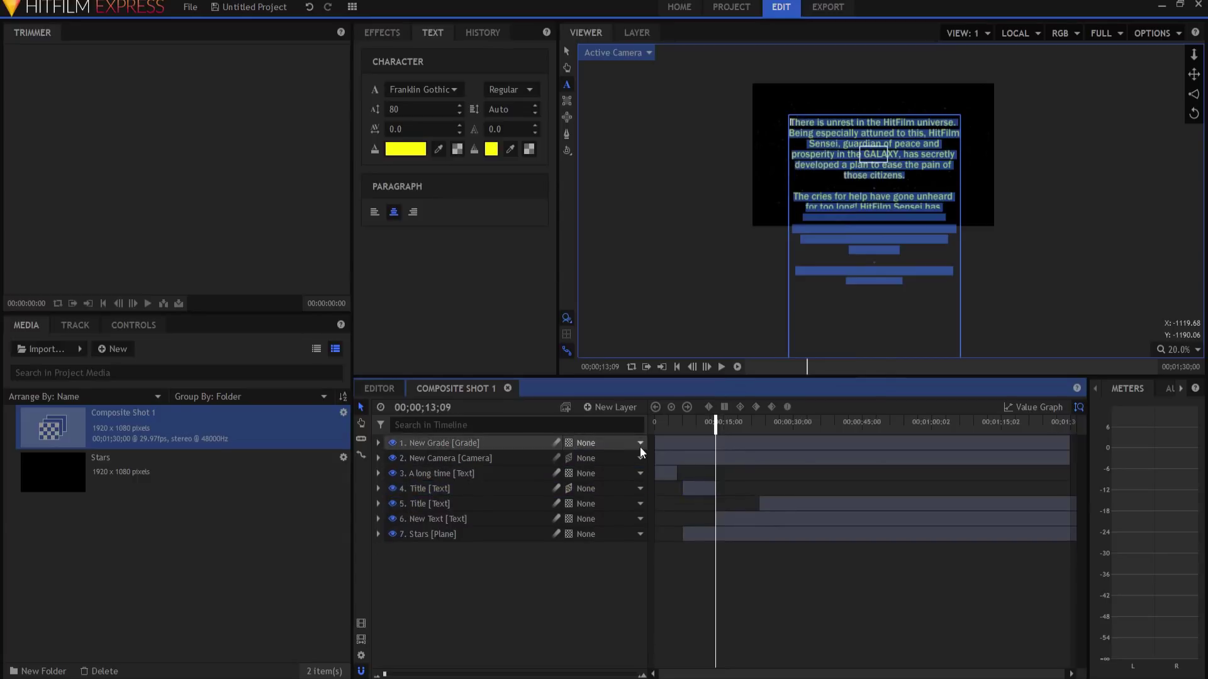
Step: Move the playhead to 15;16 and shift the crawl text layer to start there
left_click(698, 426)
left_click_drag(698, 427, 727, 426)
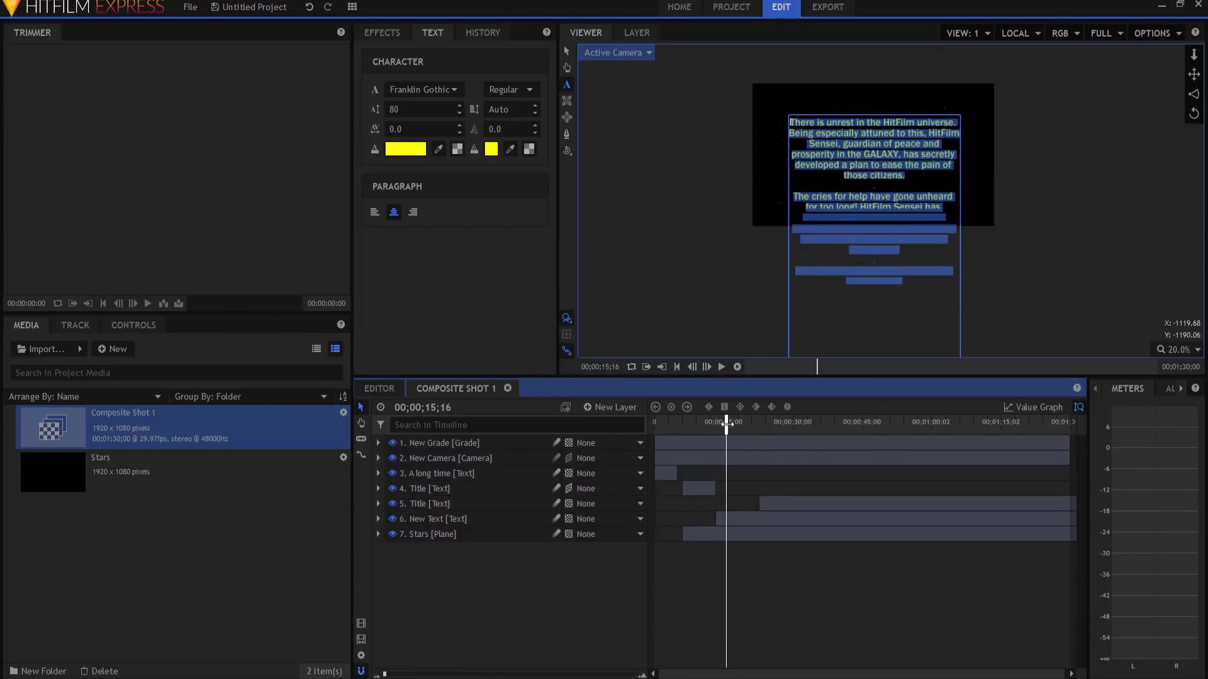
left_click_drag(761, 519, 773, 519)
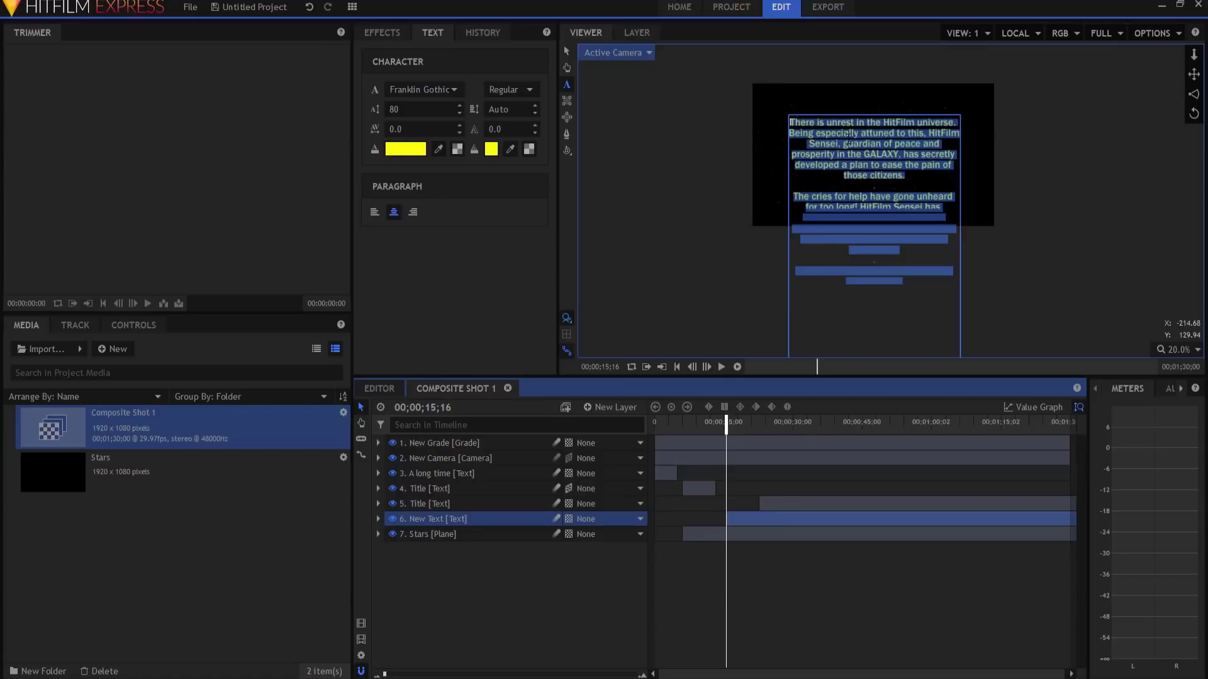
scroll(848, 135, "up", 2)
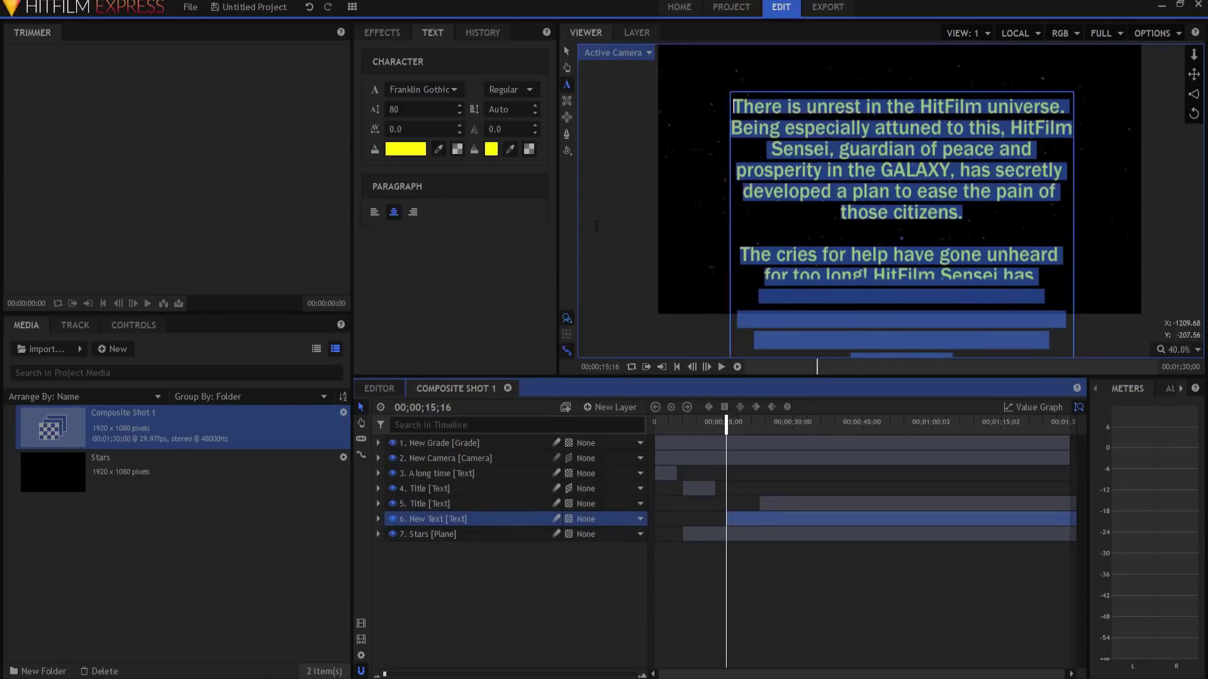
Step: Set the crawl paragraph to Left Alignment, after briefly trying Right Alignment
left_click(374, 212)
left_click(413, 213)
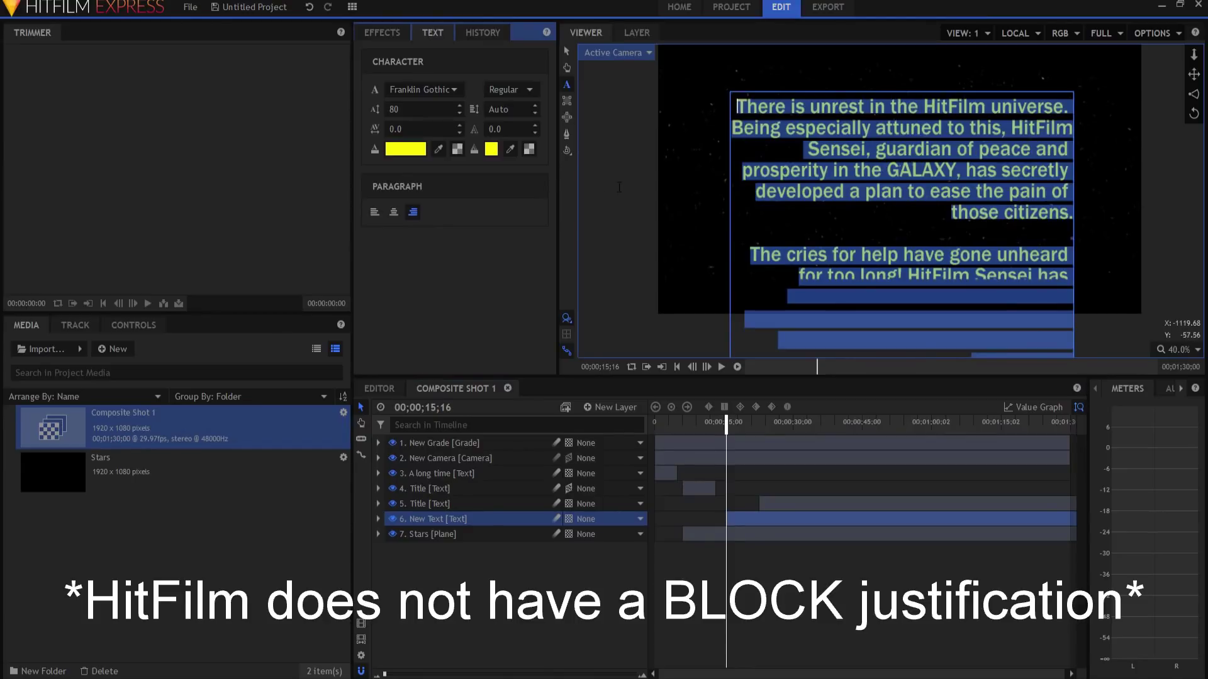
left_click(378, 215)
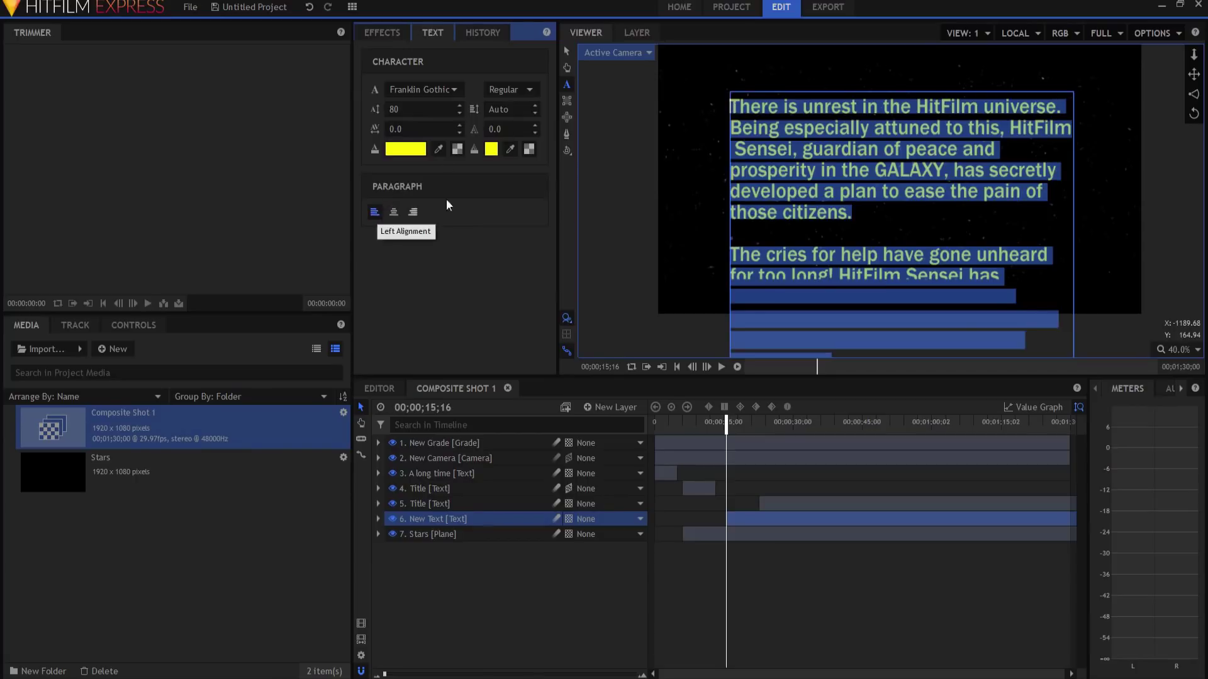
Step: Remove stray breaks and spaces near Being, Sensei and GALAXY, and widen gaps before of, and and guardian
left_click(807, 151)
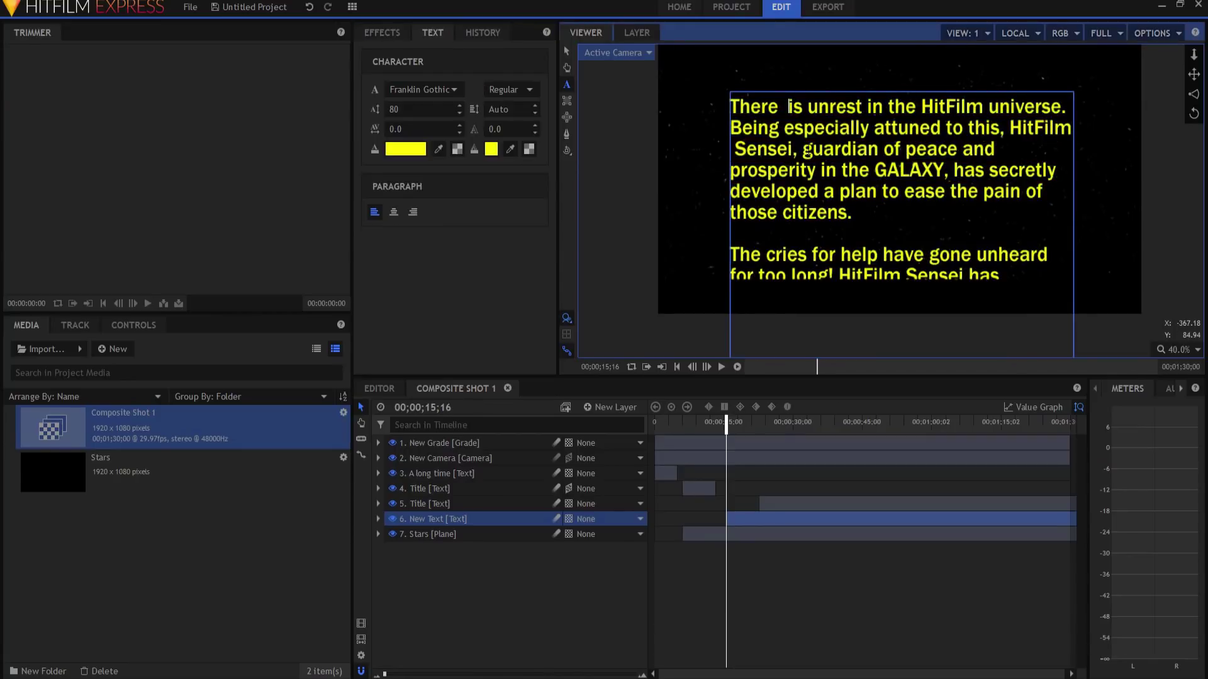
left_click(988, 107)
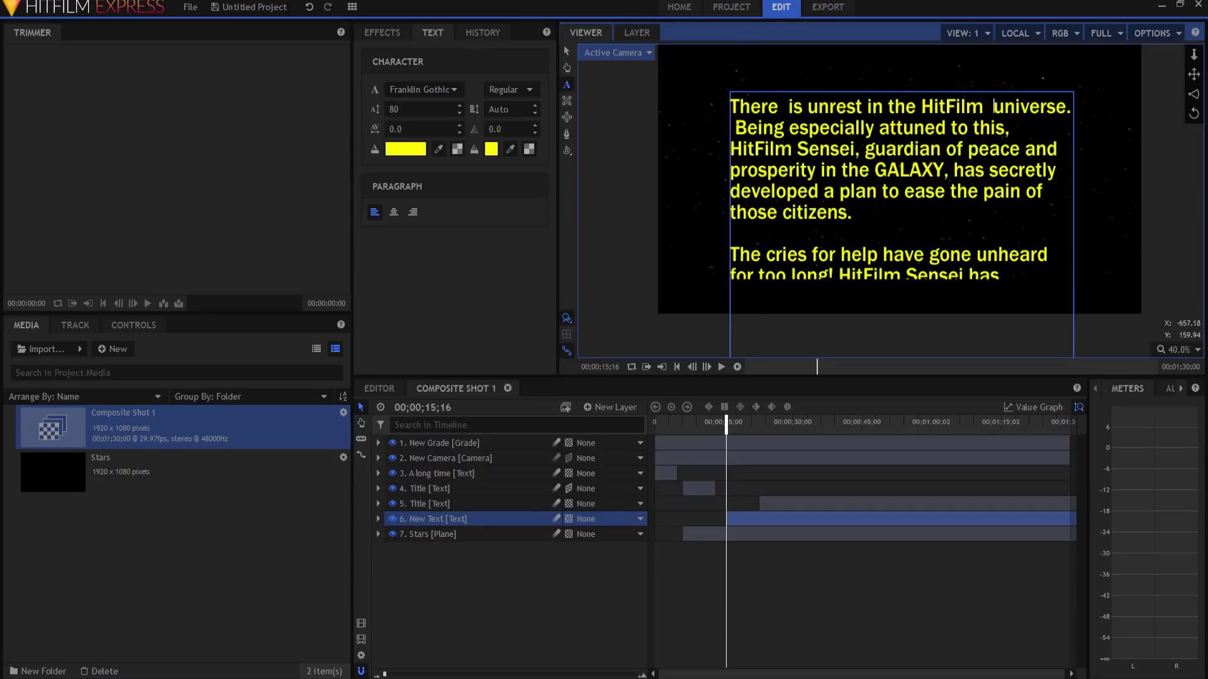
left_click(734, 128)
key("BackSpace")
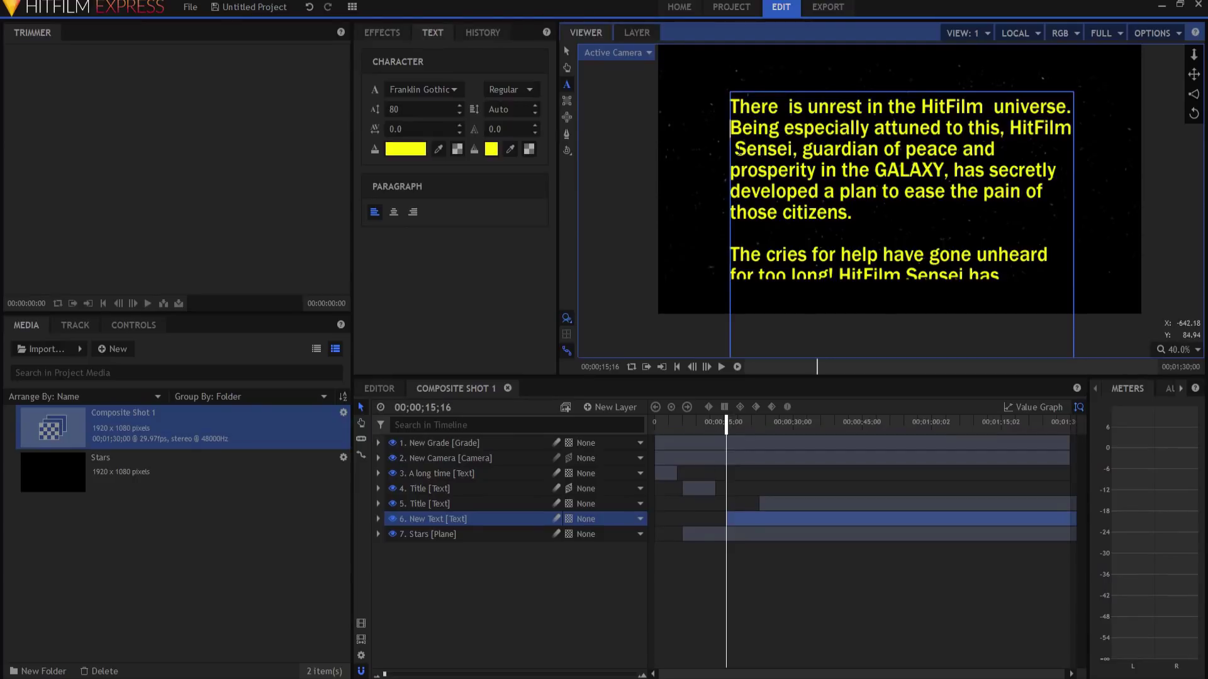
left_click(735, 150)
key("BackSpace")
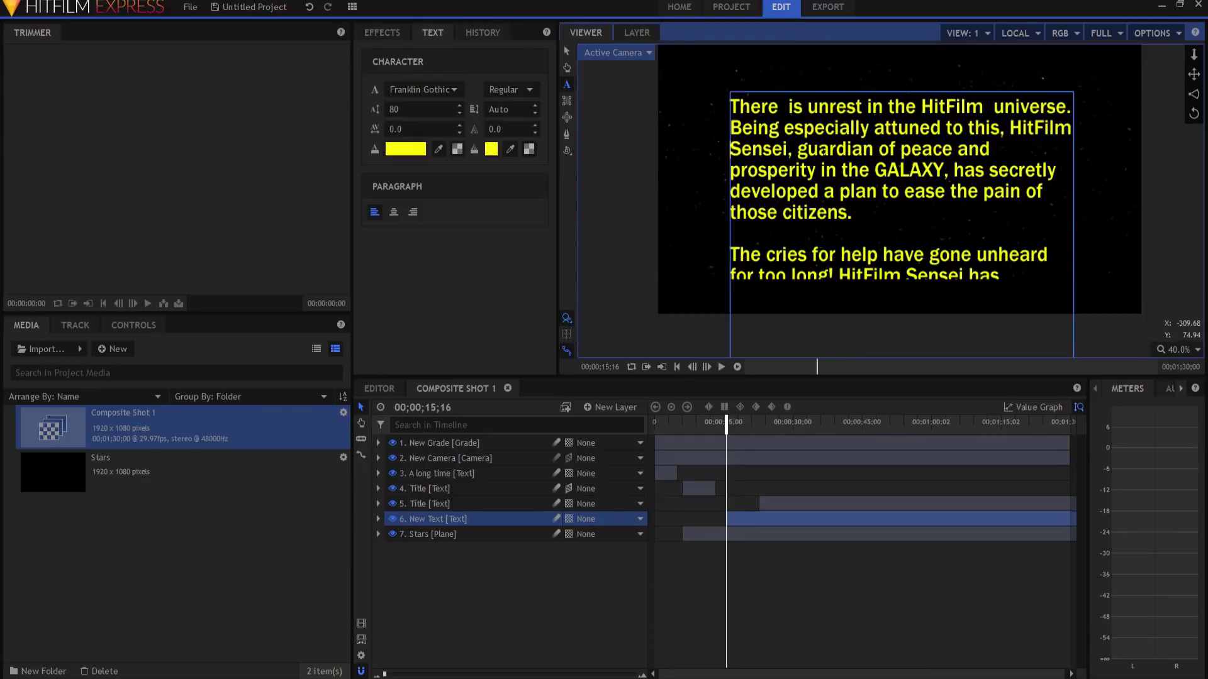
left_click(799, 151)
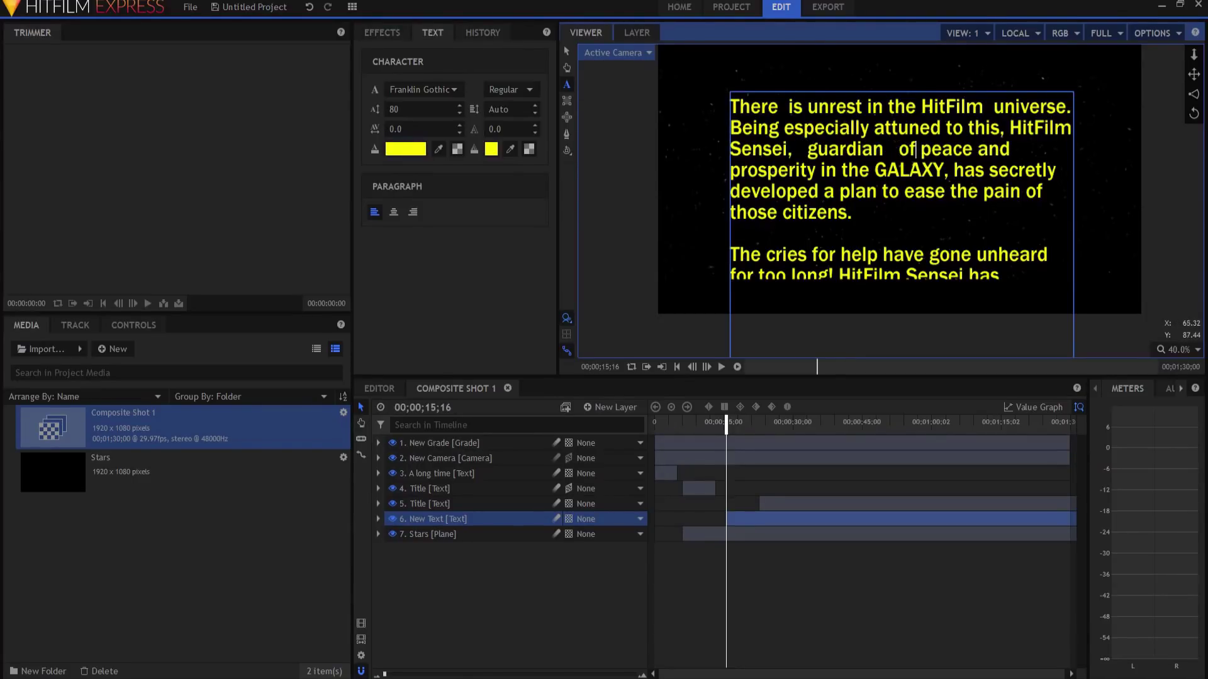
left_click(989, 149)
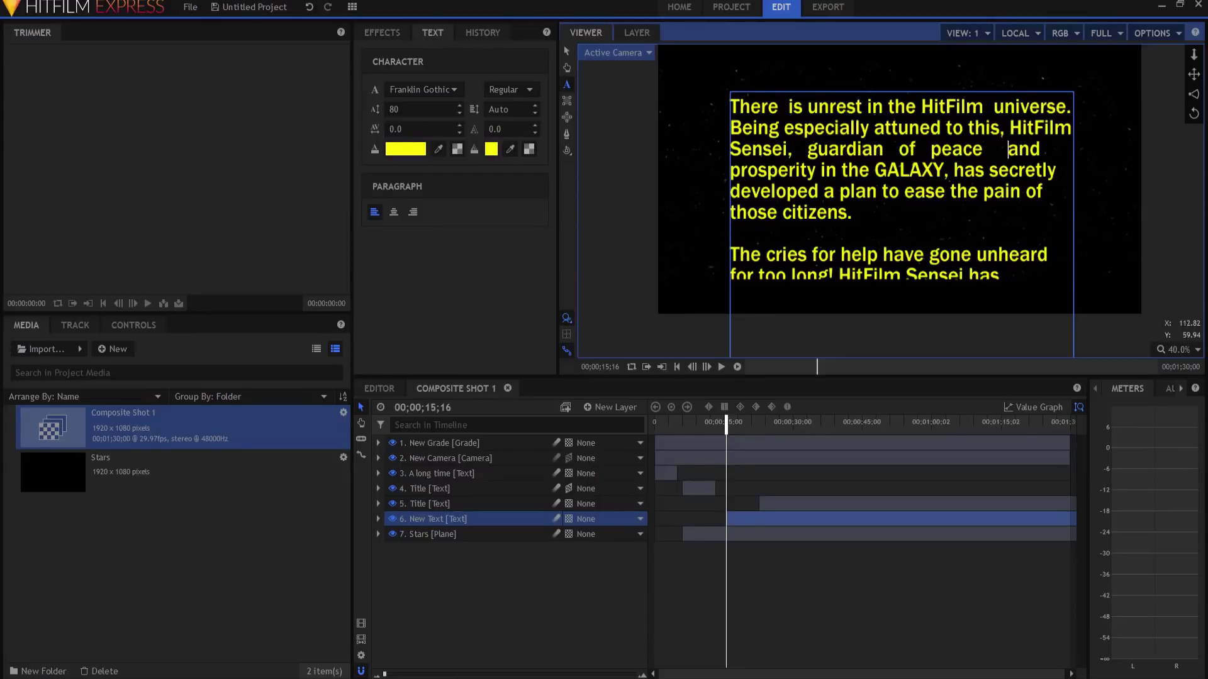
left_click(932, 170)
key("BackSpace")
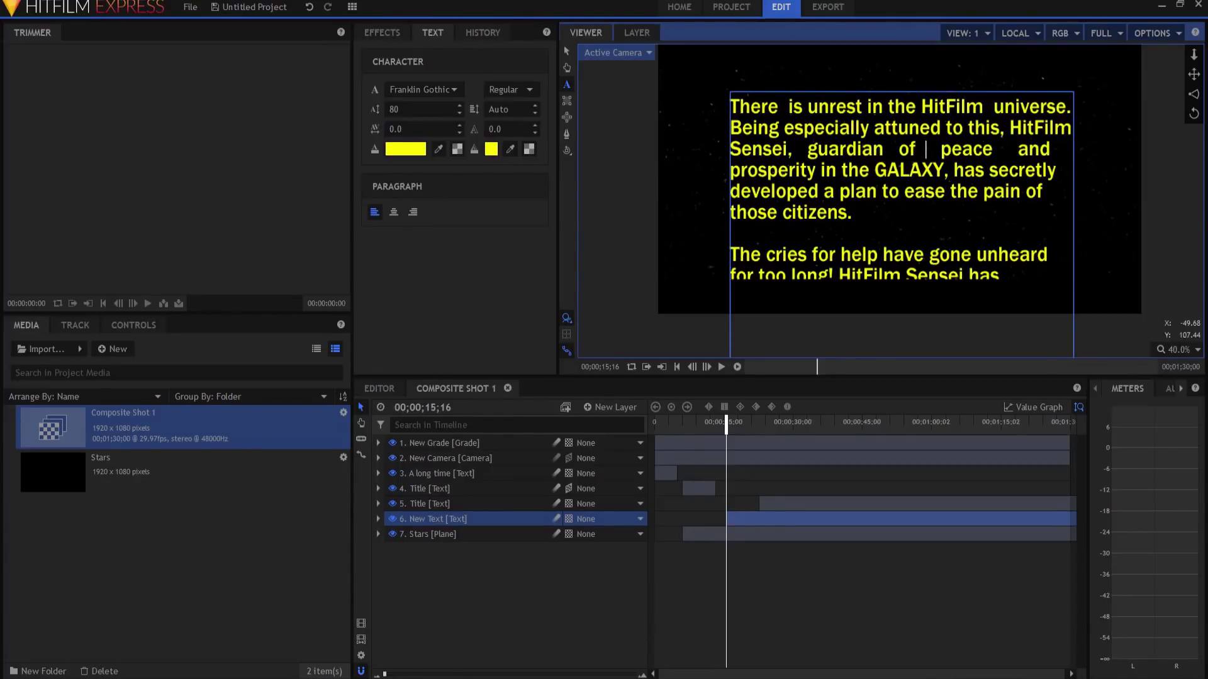
left_click(898, 149)
left_click(807, 149)
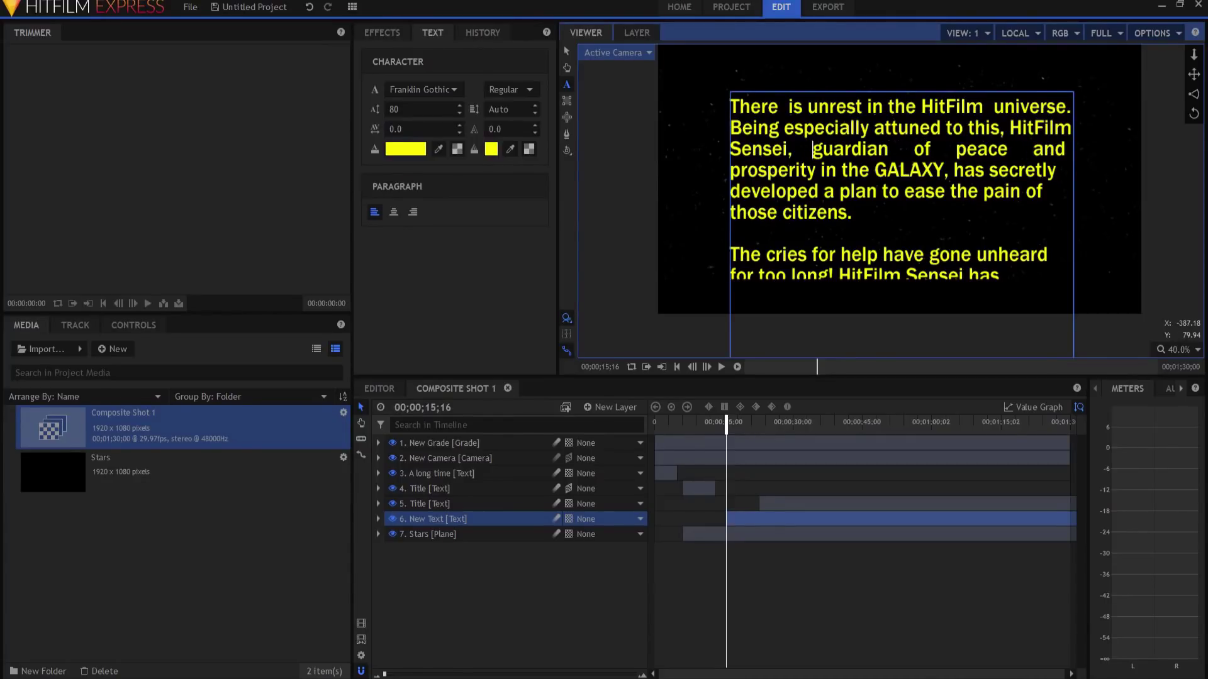
Step: Remove leading spaces before prosperity and 'those citizens.', and pad gaps before plan, ease, pain, the and of
left_click(736, 170)
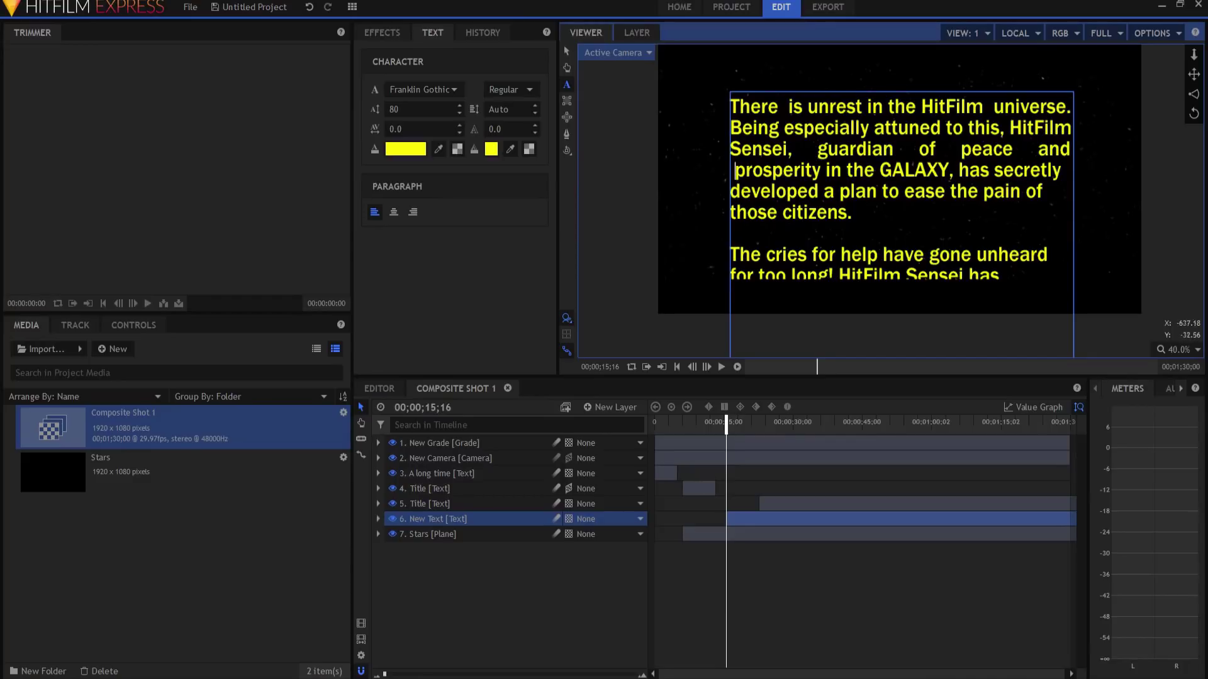
key("BackSpace")
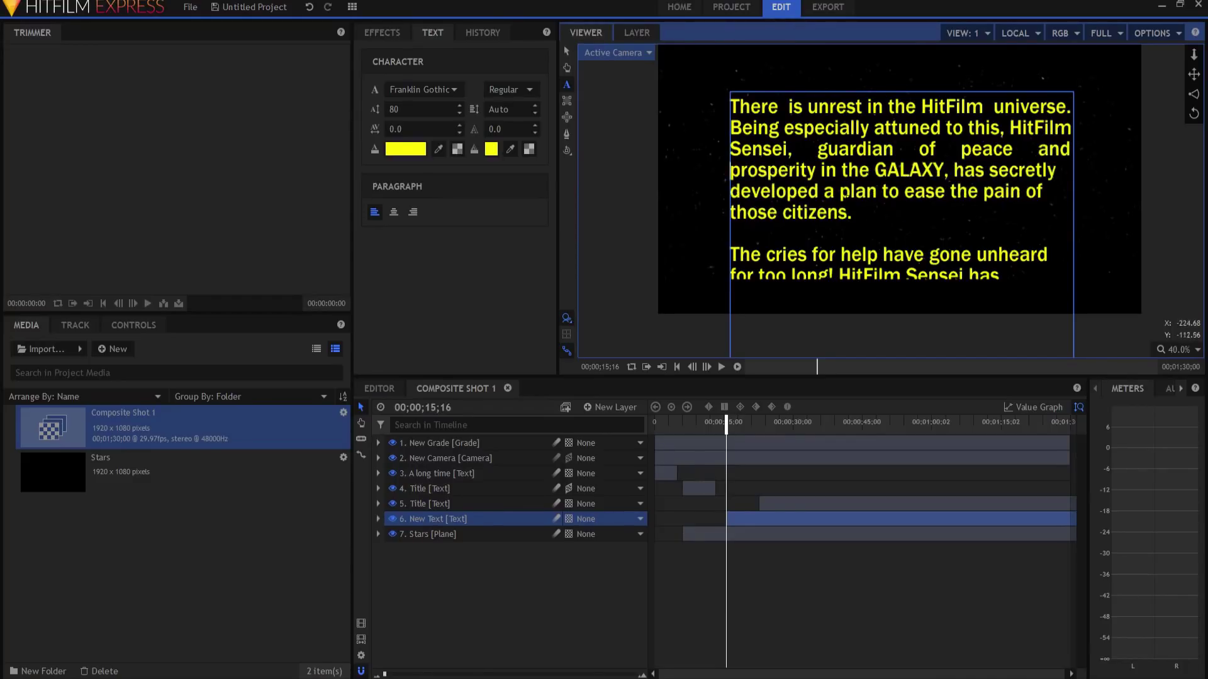
left_click(838, 212)
key("BackSpace")
left_click(843, 191)
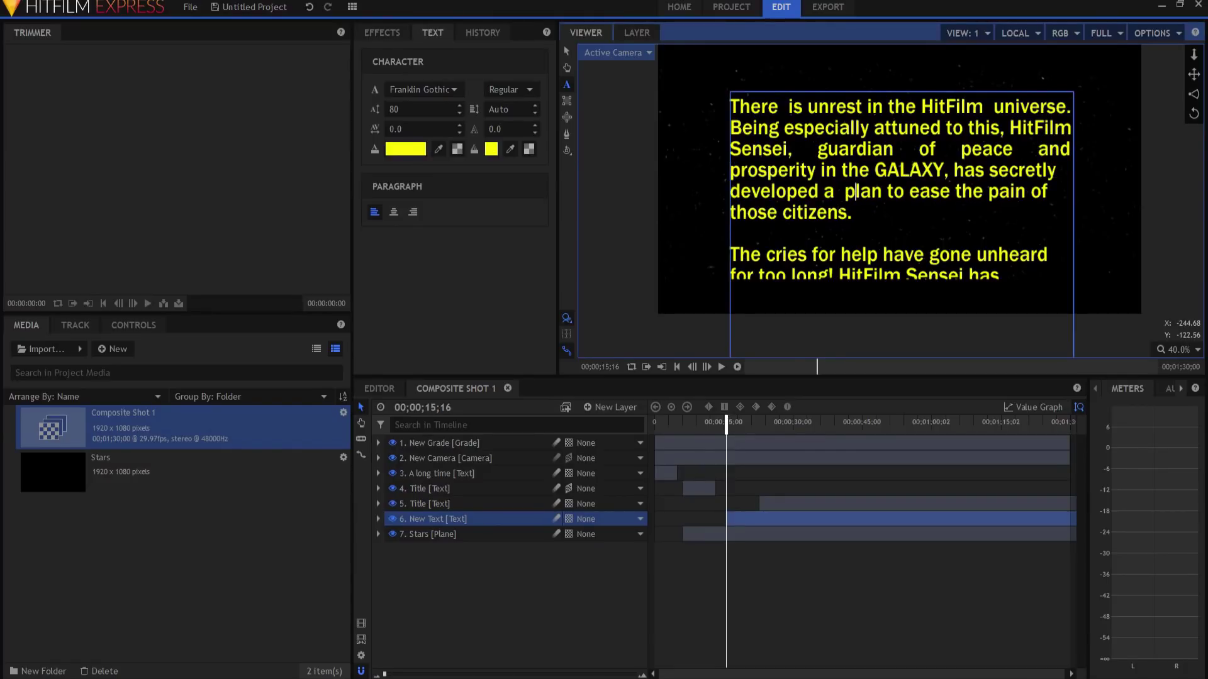
left_click(887, 191)
left_click(910, 191)
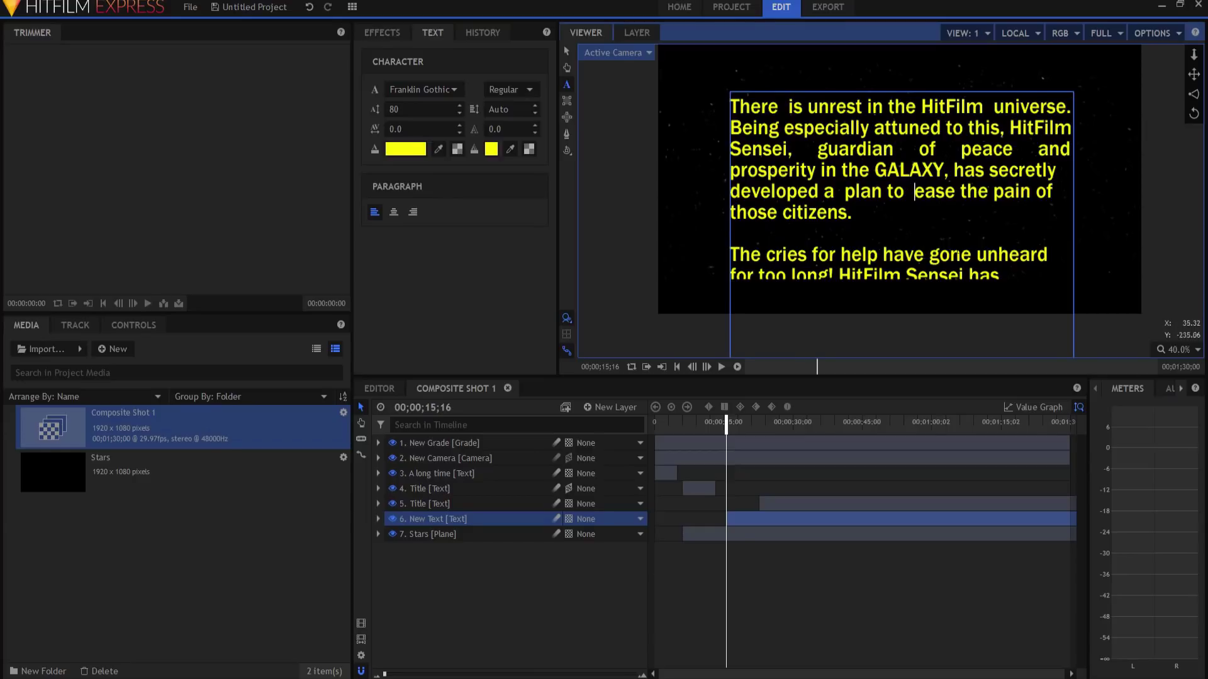
left_click(997, 191)
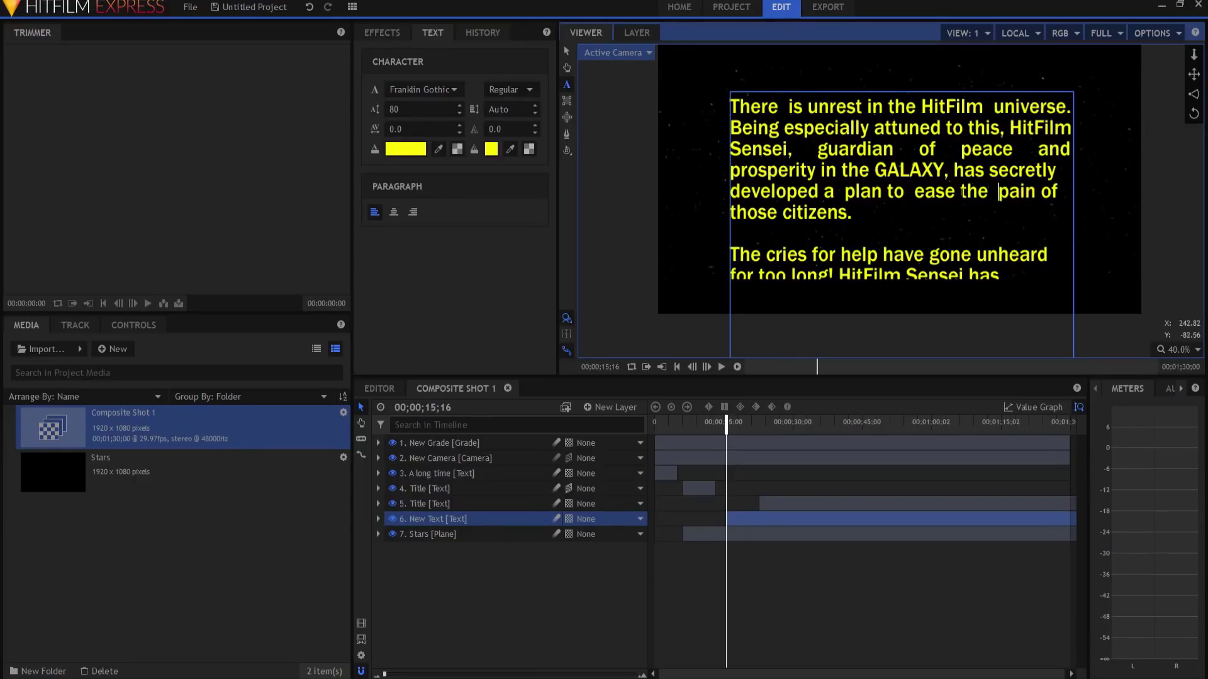
left_click(959, 192)
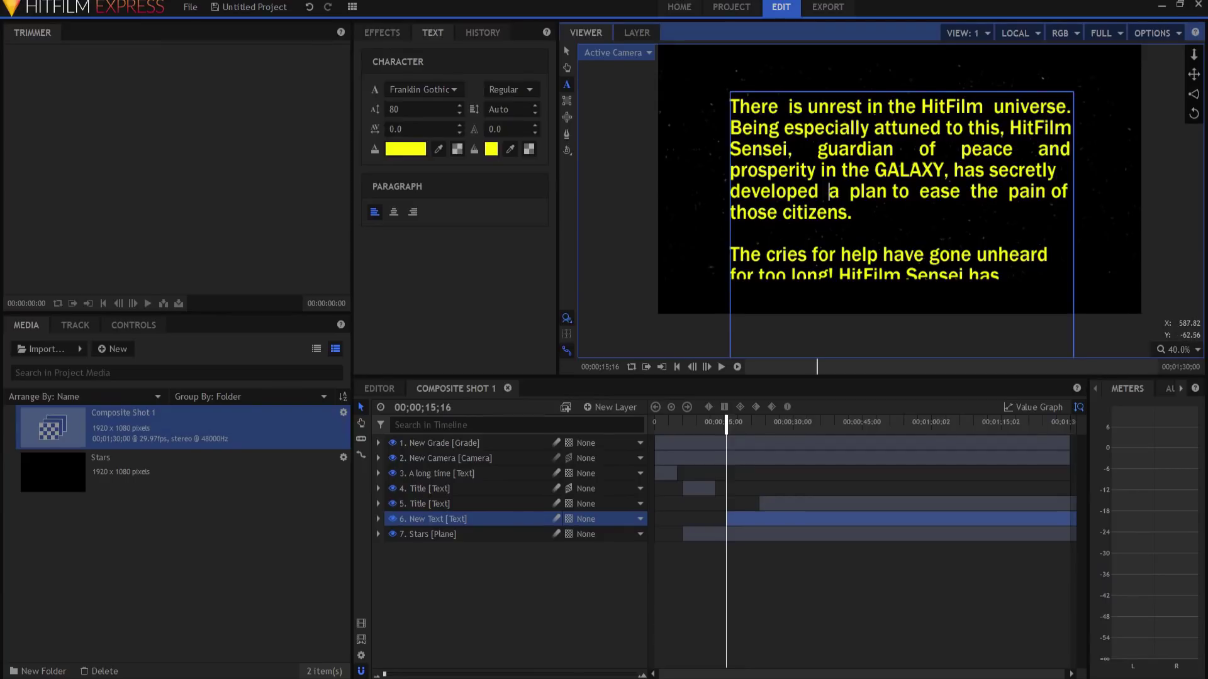
left_click(1050, 191)
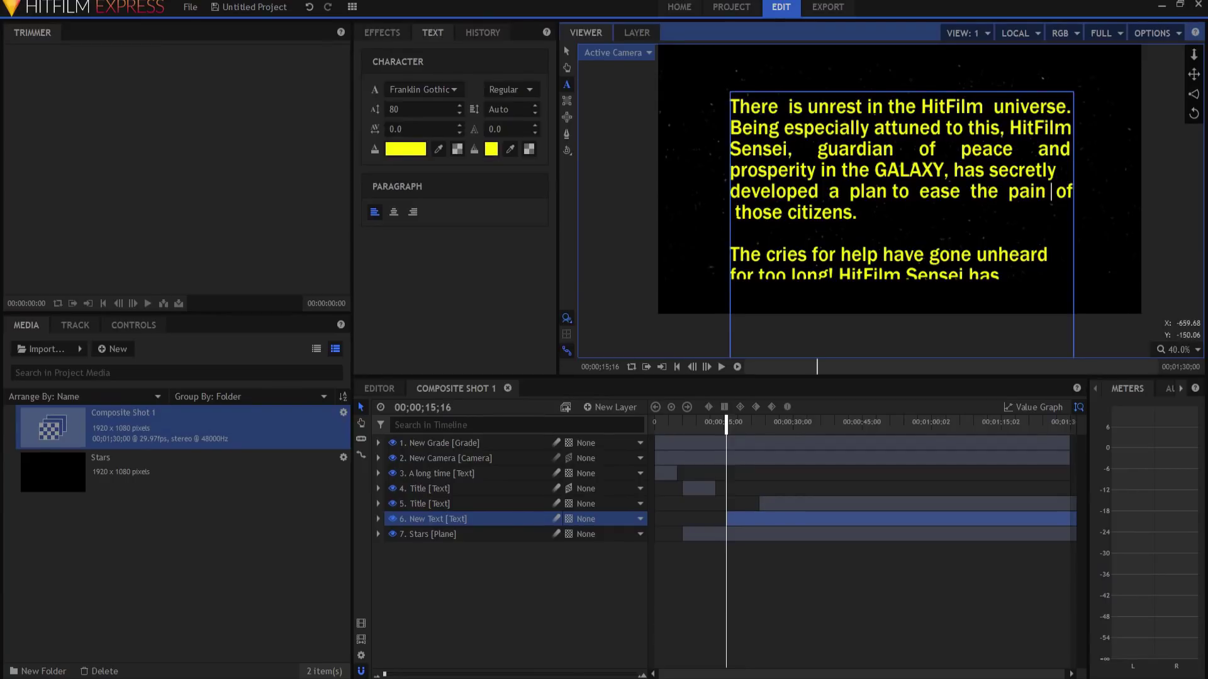
left_click(736, 212)
key("BackSpace")
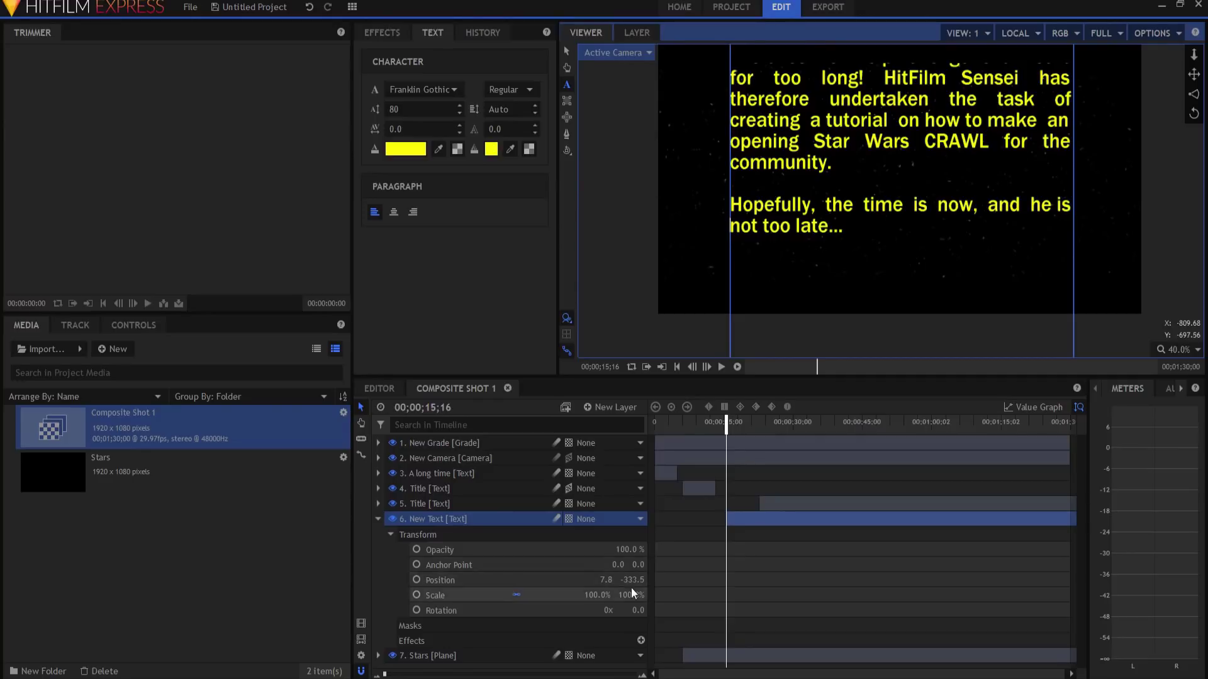
Step: Lower the crawl text to Position Y -1351.5 and slide the Title clip left to the playhead
left_click_drag(631, 587, 678, 530)
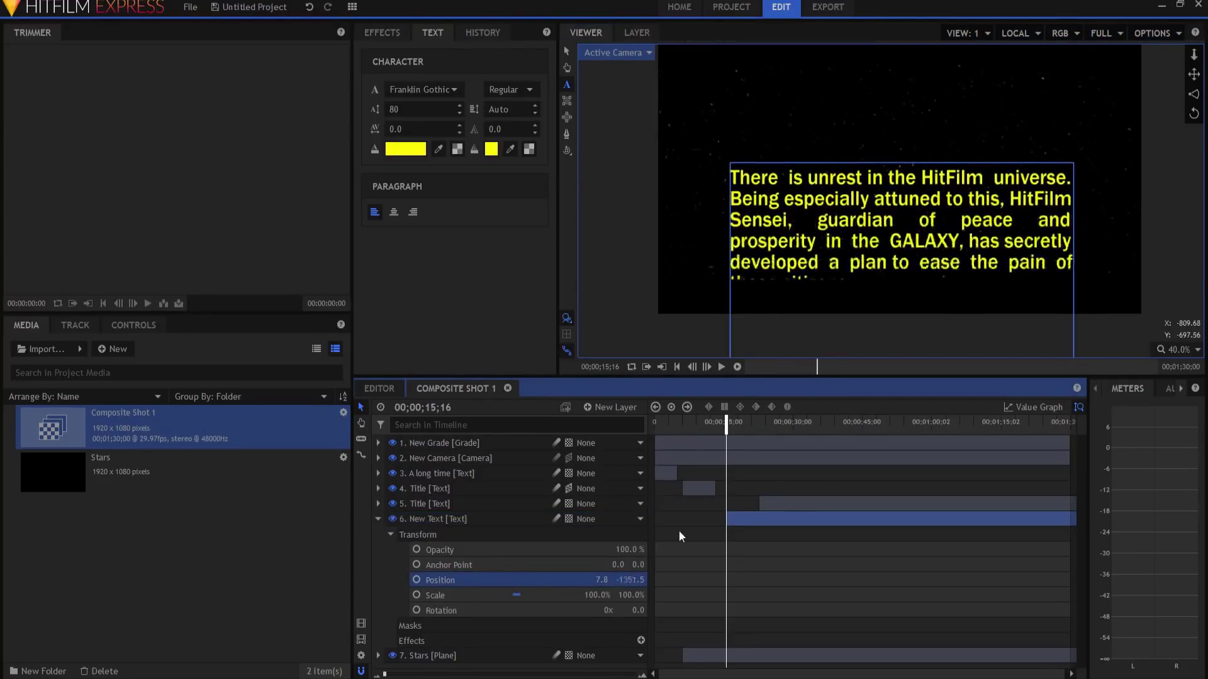
left_click_drag(803, 511, 769, 511)
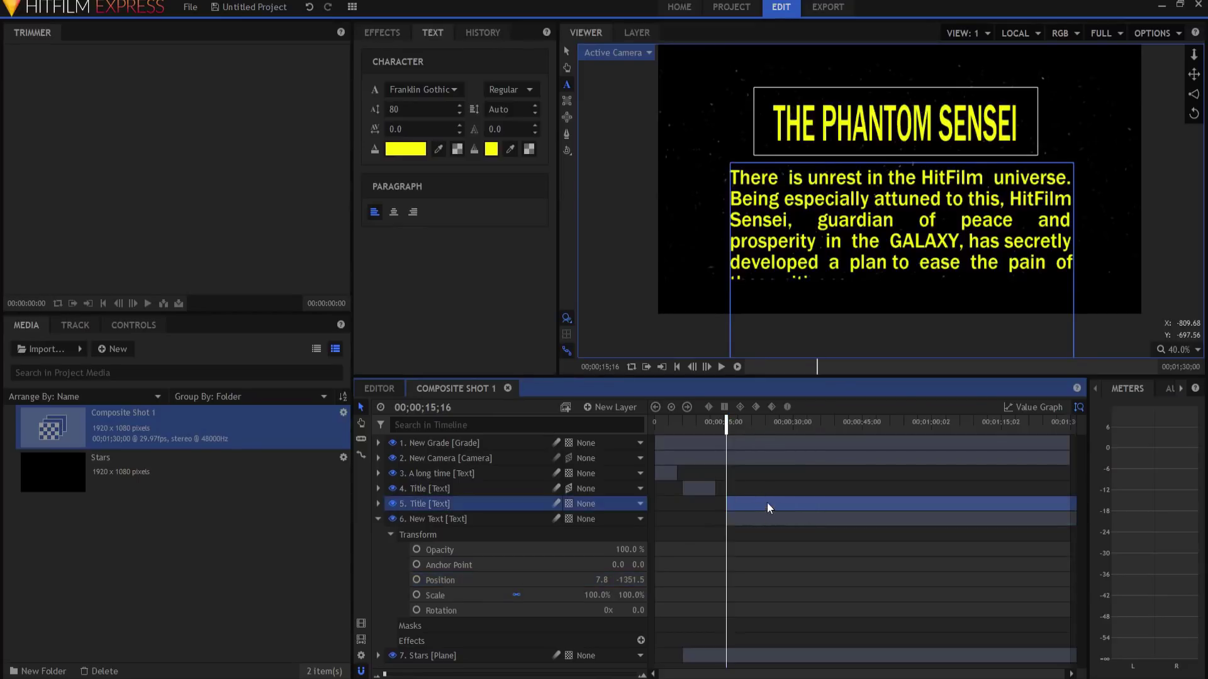
left_click(376, 520)
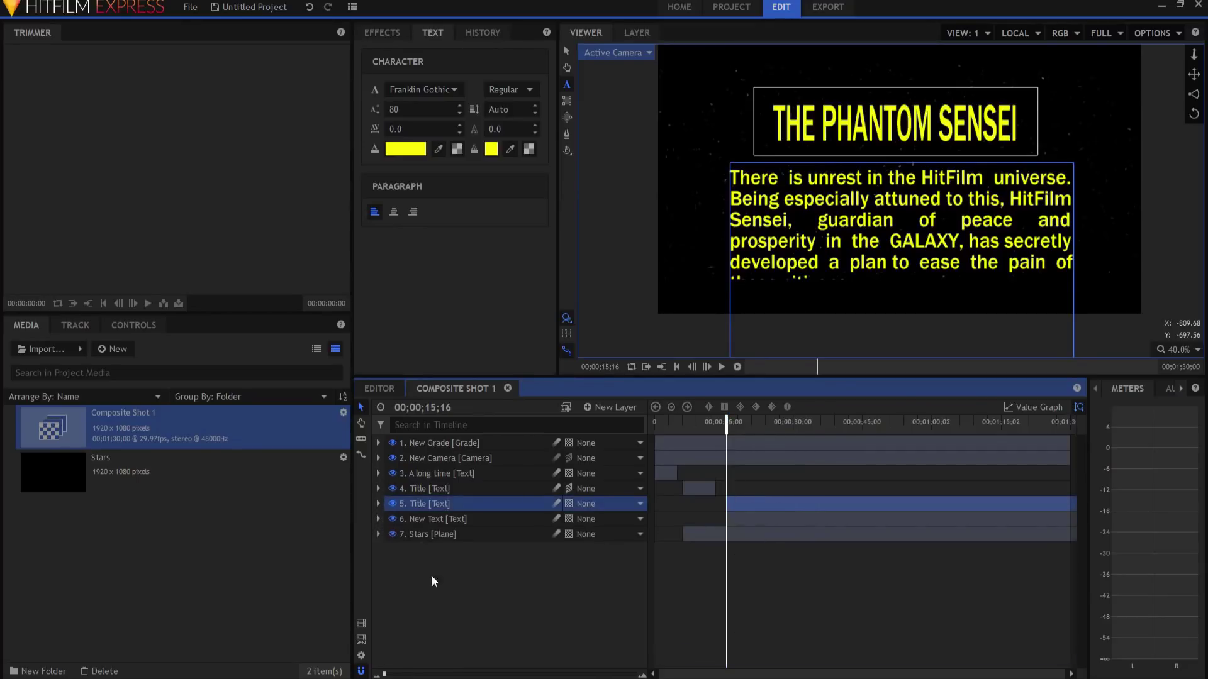
left_click(478, 573)
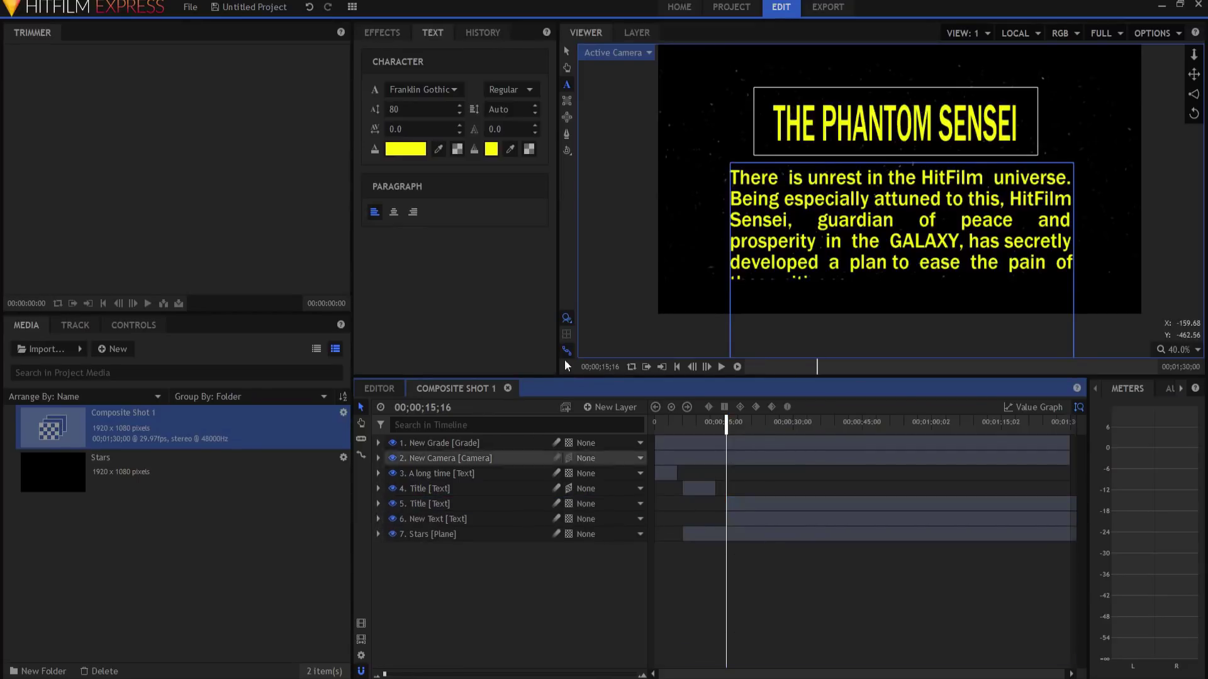
left_click(567, 50)
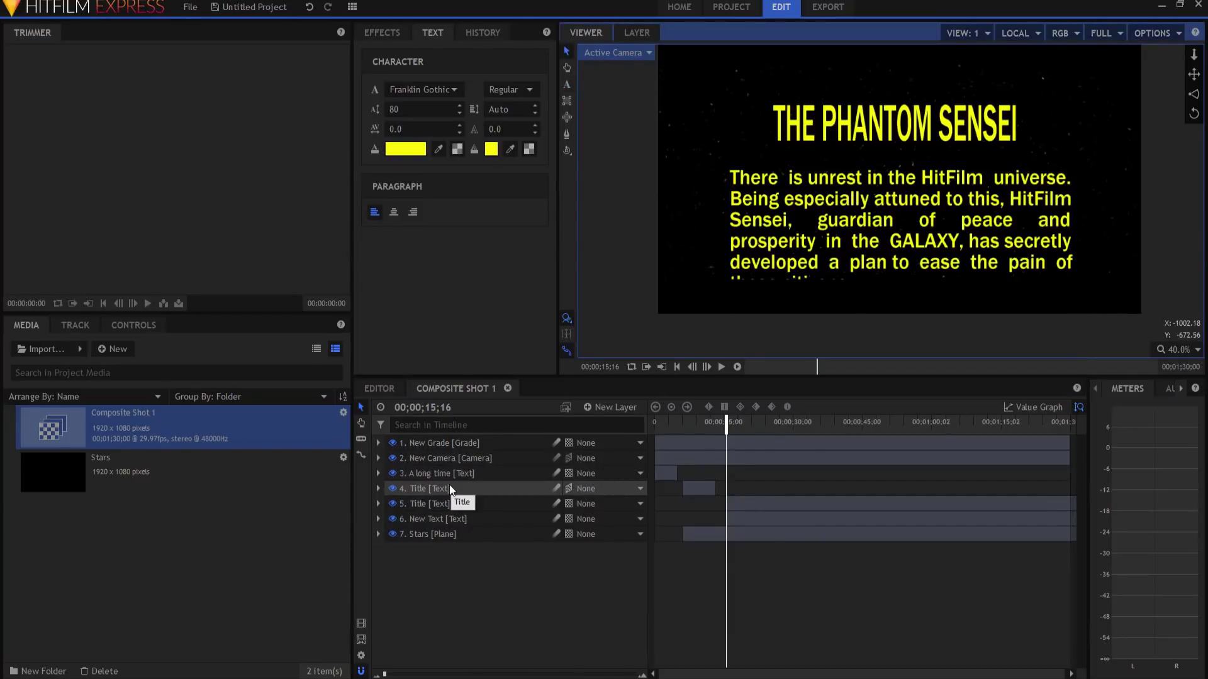
left_click(446, 504)
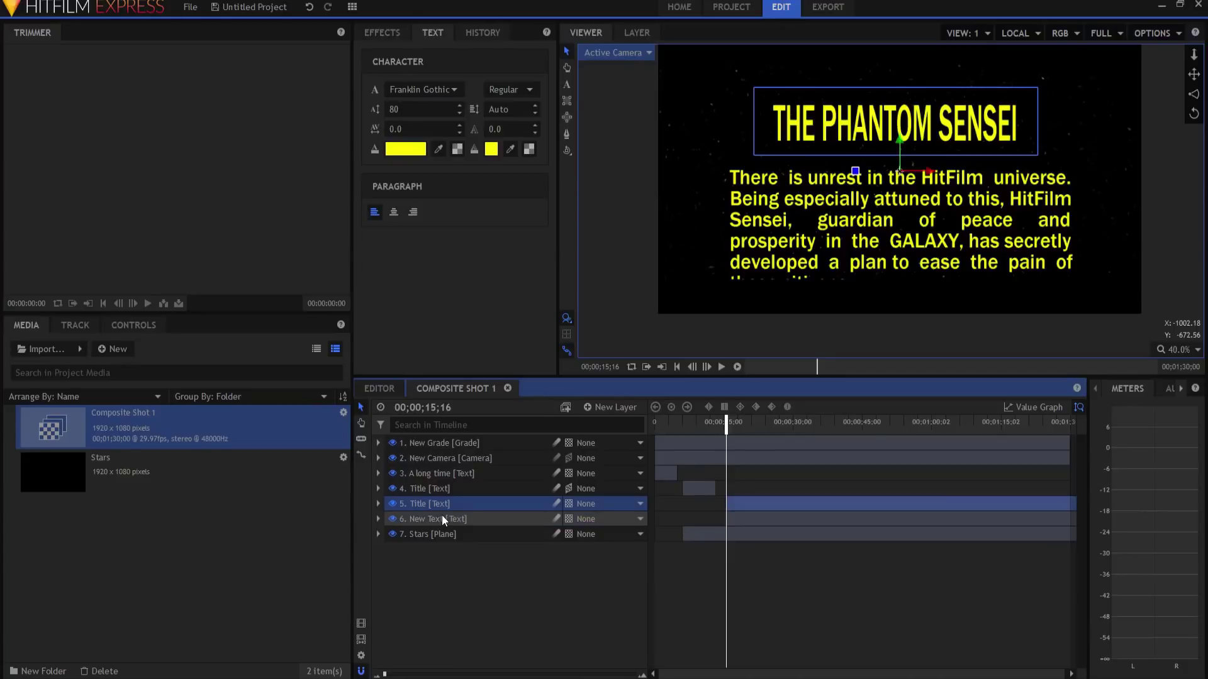
Step: Set both the Title and crawl text layers to 3D
left_click(442, 519, "ctrl")
left_click(569, 504)
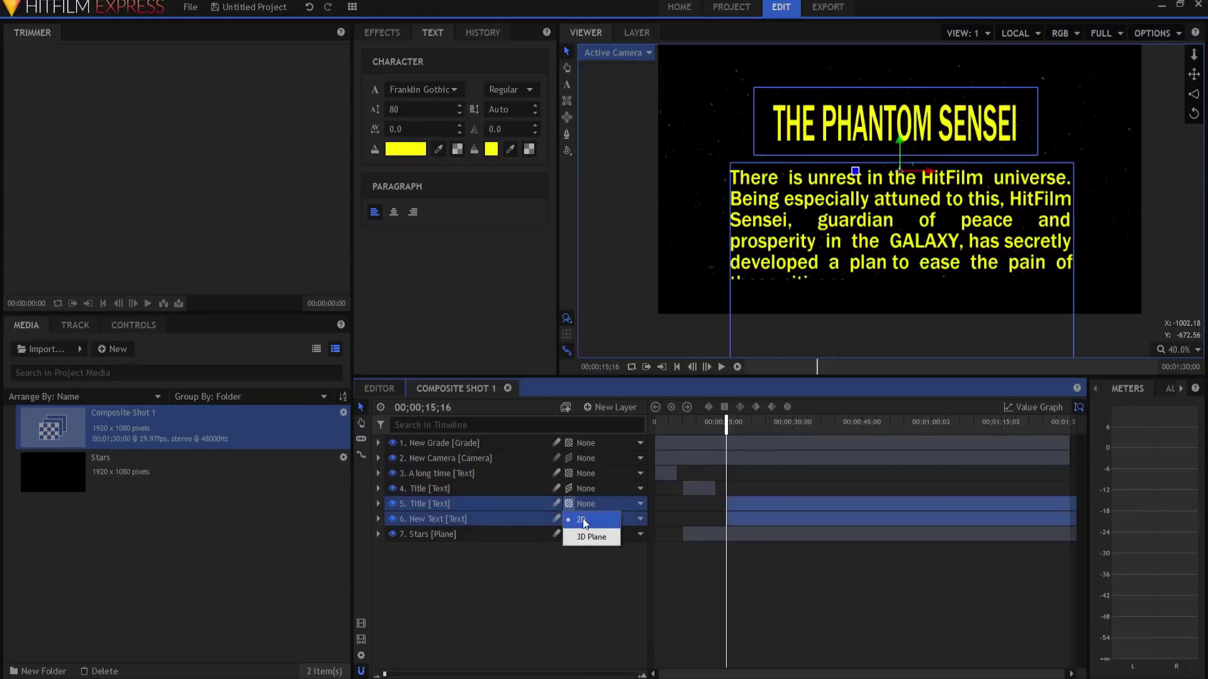
left_click(585, 534)
left_click(565, 583)
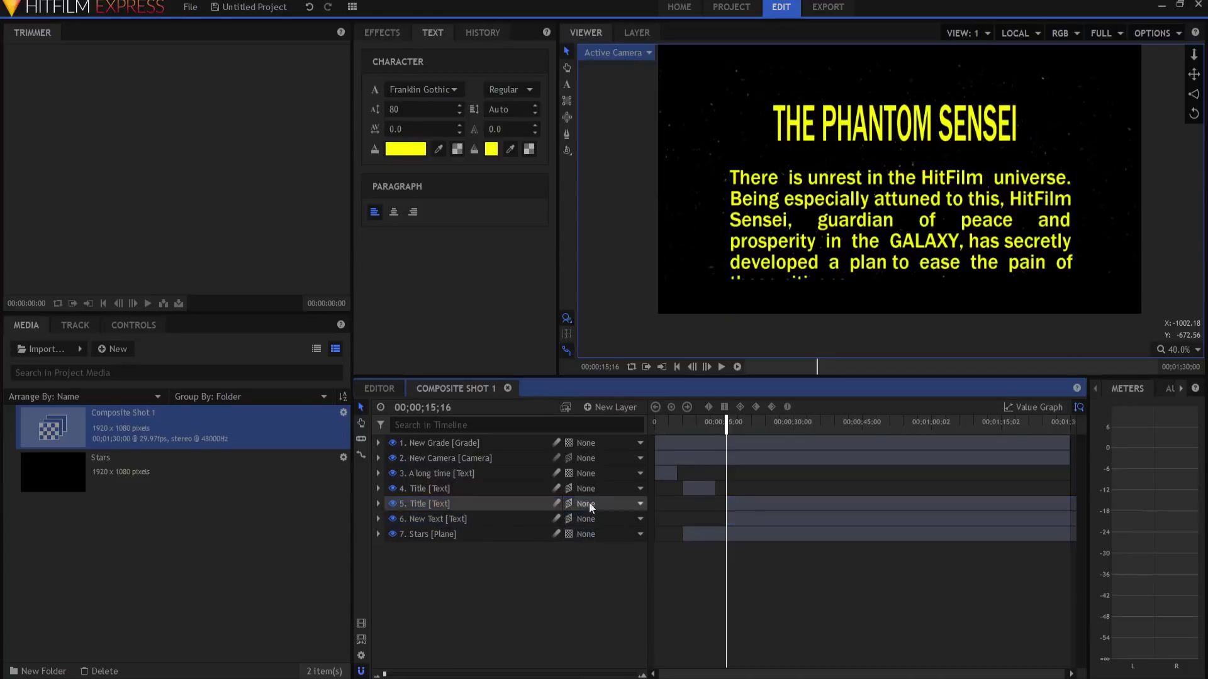
Step: Add a 3D New Point layer placed just above the Title layer
left_click(599, 407)
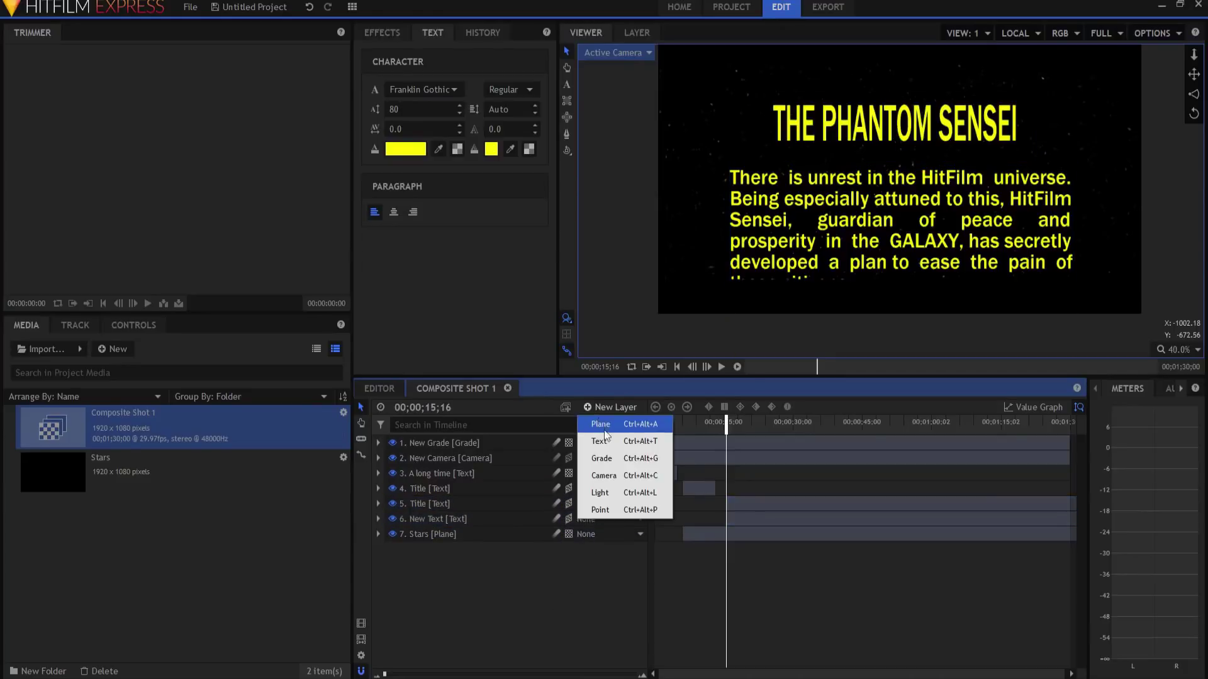
left_click(606, 509)
left_click_drag(442, 442, 516, 512)
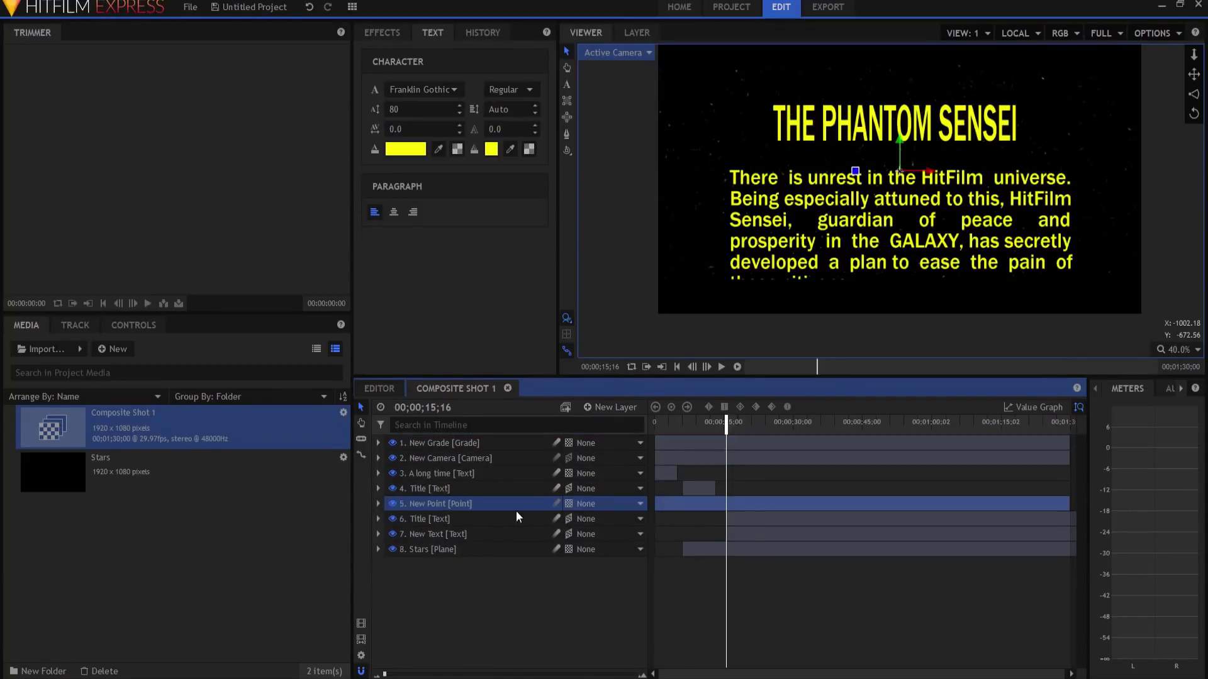
left_click(568, 505)
left_click(587, 541)
Step: Parent the Title and crawl text layers to New Point
left_click(450, 520)
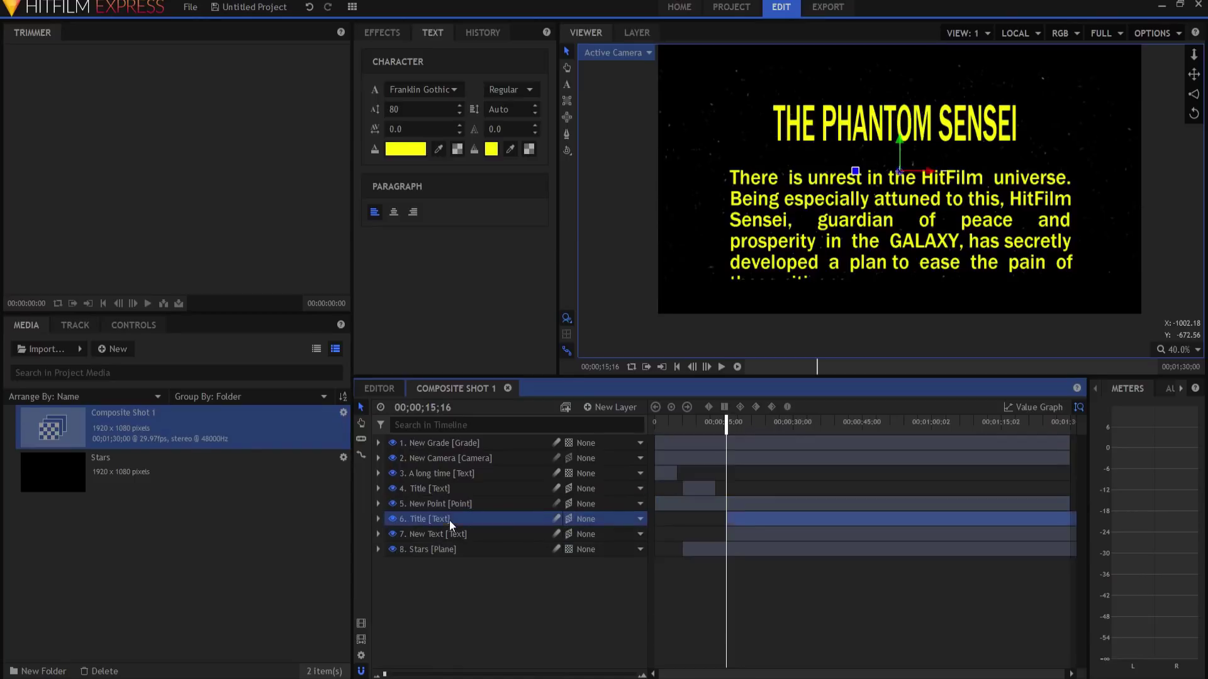
left_click(453, 534, "ctrl")
left_click(607, 519)
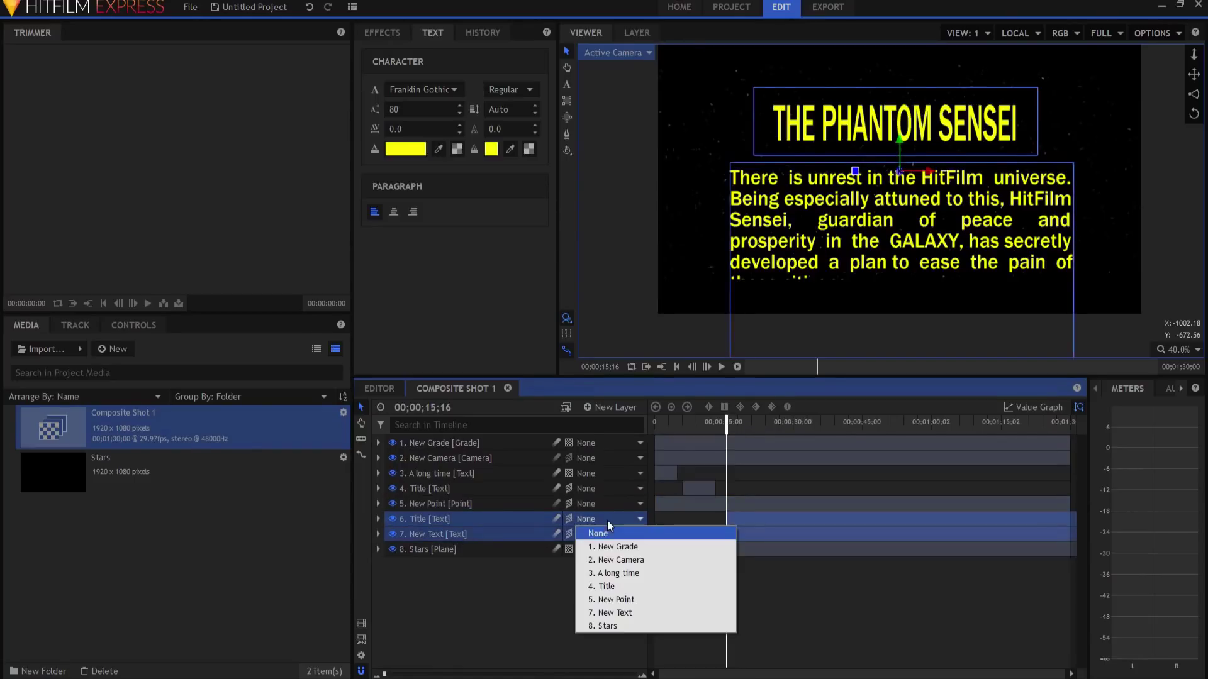
left_click(609, 598)
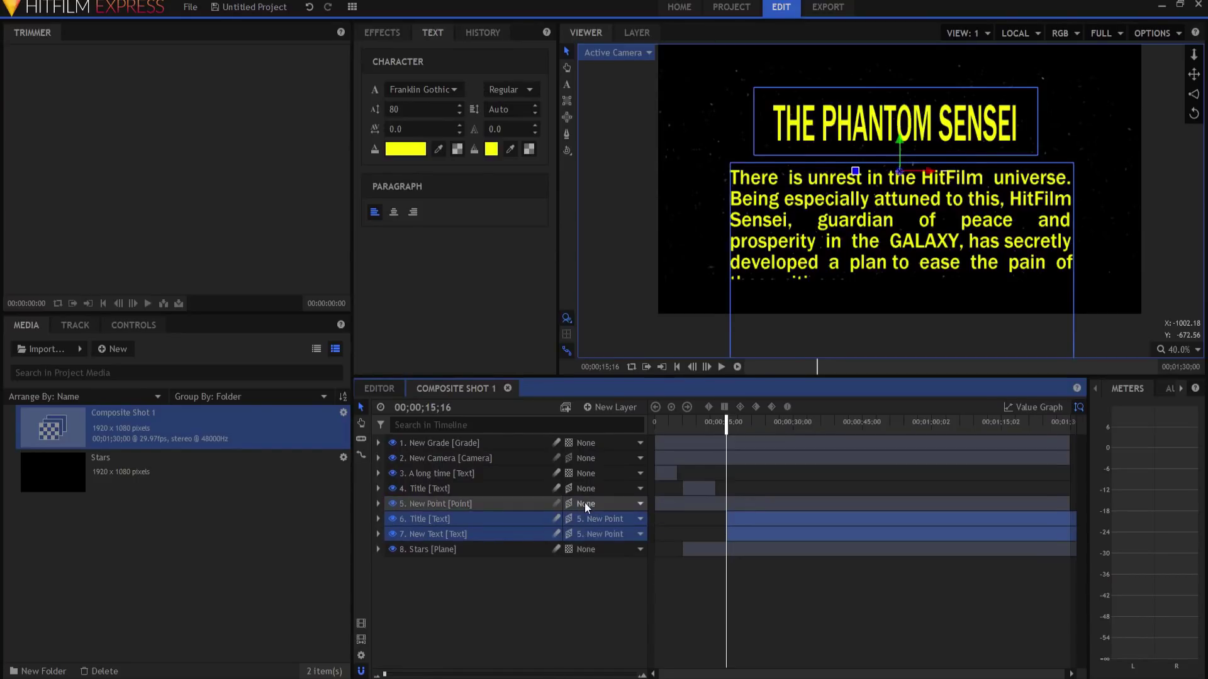
Step: Split the viewer into two views and set the New Point's X rotation to 4
left_click(986, 34)
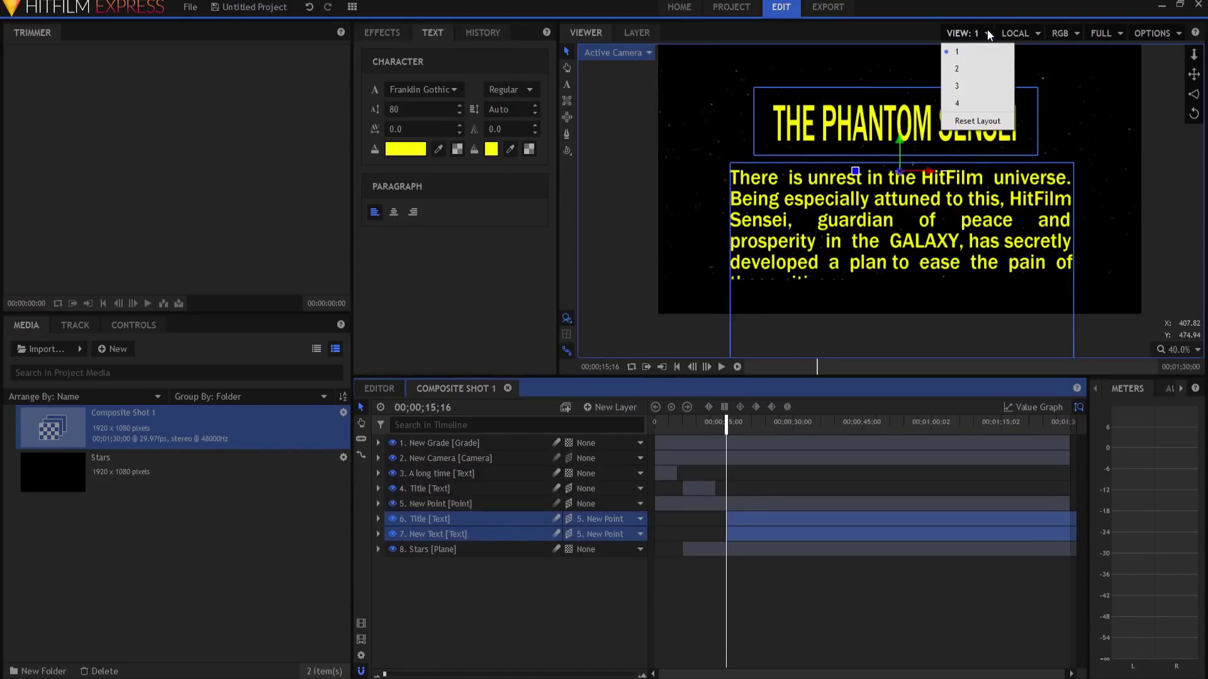
left_click(976, 75)
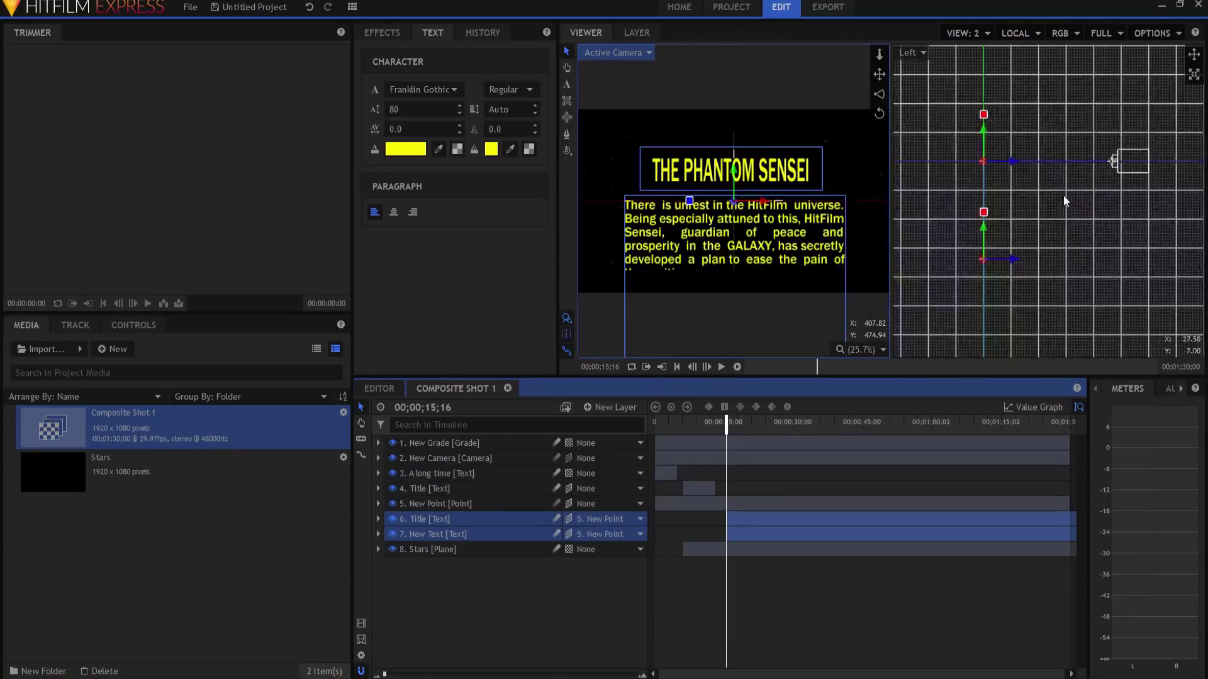
left_click(419, 504)
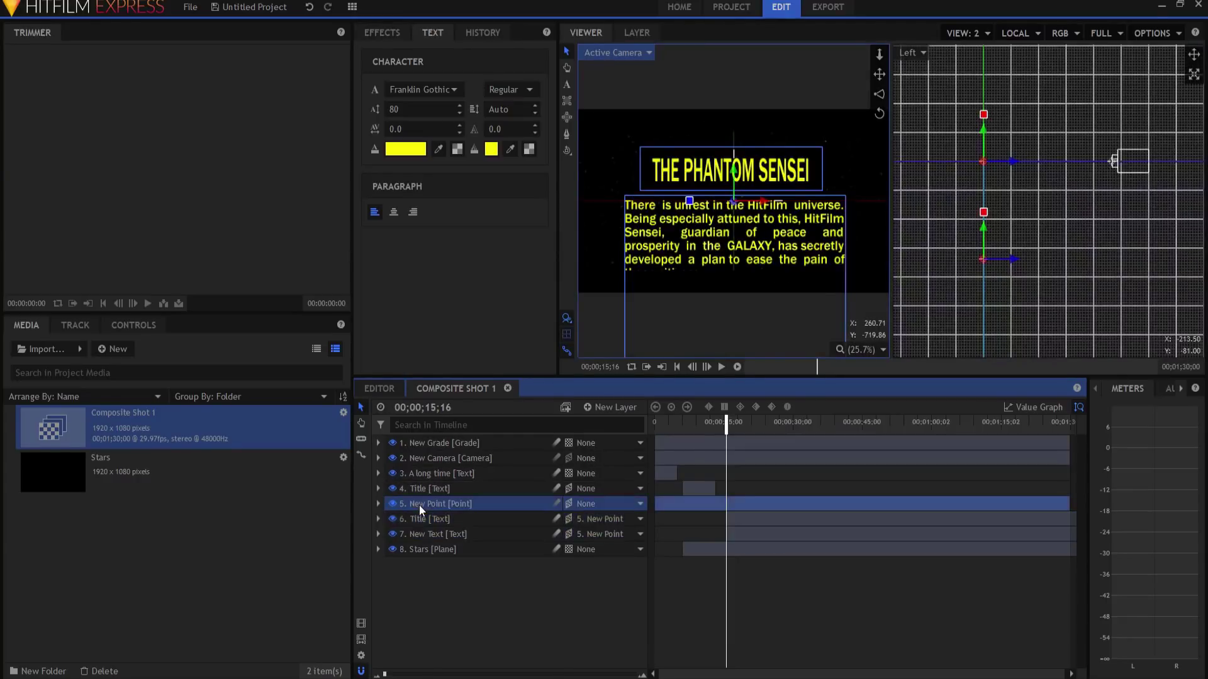
left_click(379, 503)
left_click(391, 520)
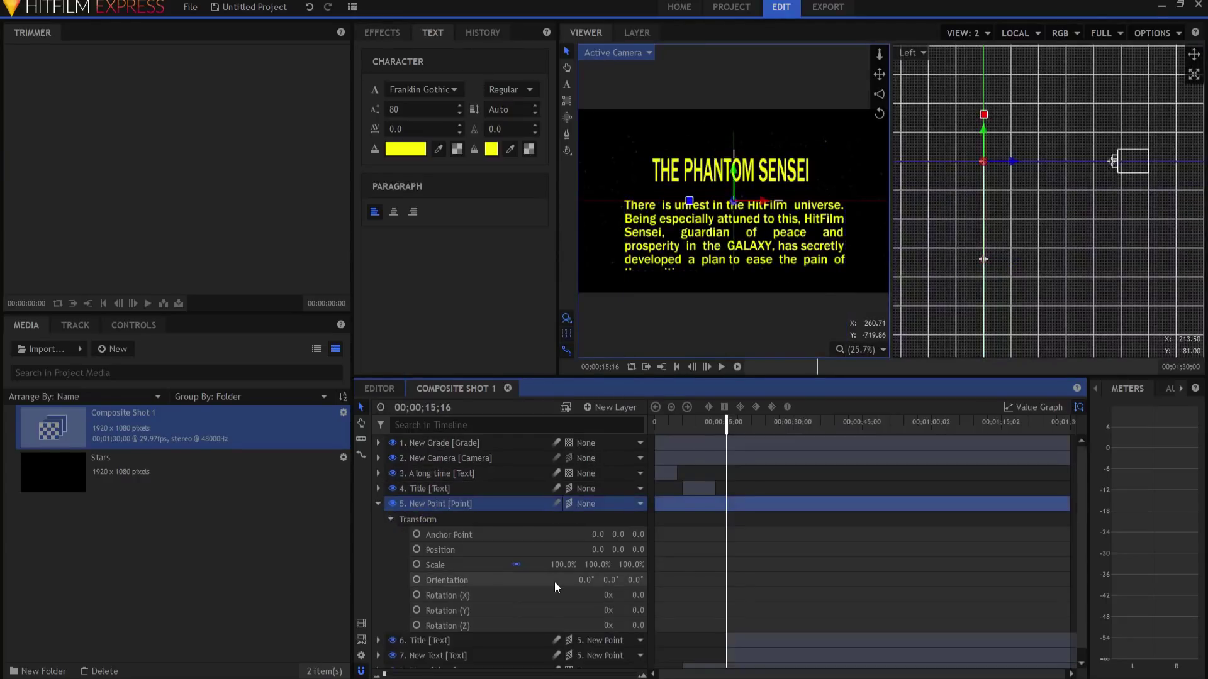
left_click(638, 595)
type("4")
key("Return")
Step: Tilt the point back on X, trying rotation values of 75 and 80 degrees
left_click_drag(983, 258, 1069, 197)
left_click(638, 596)
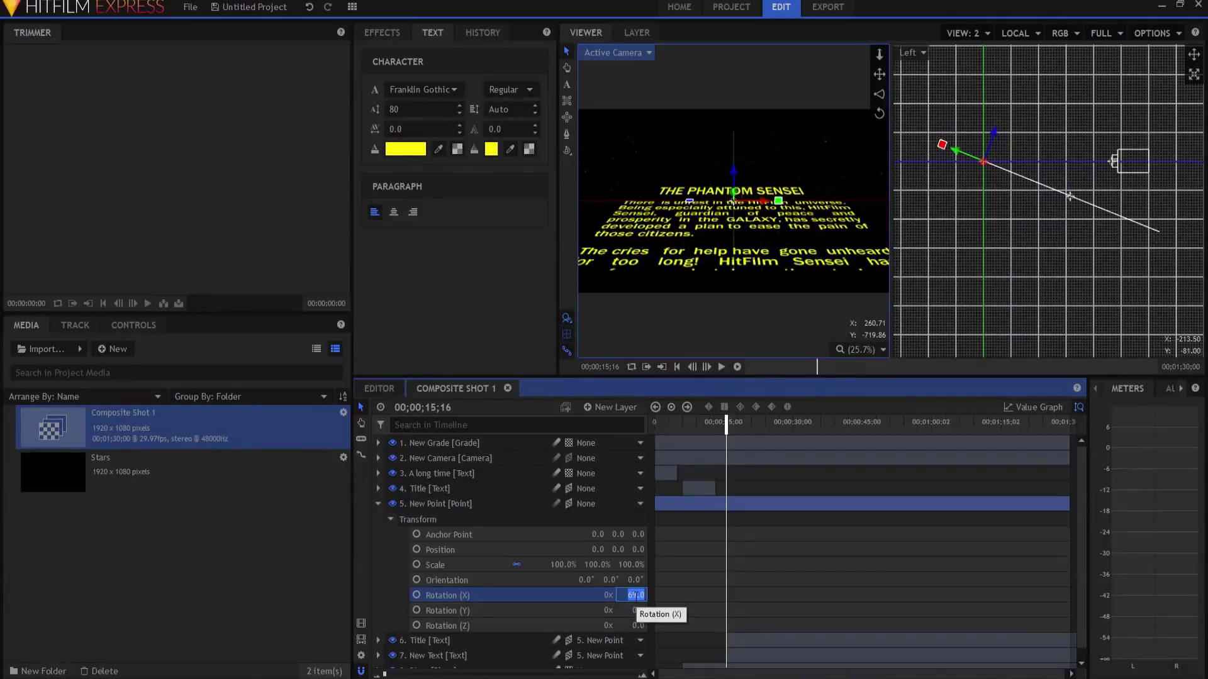
type("75")
key("Return")
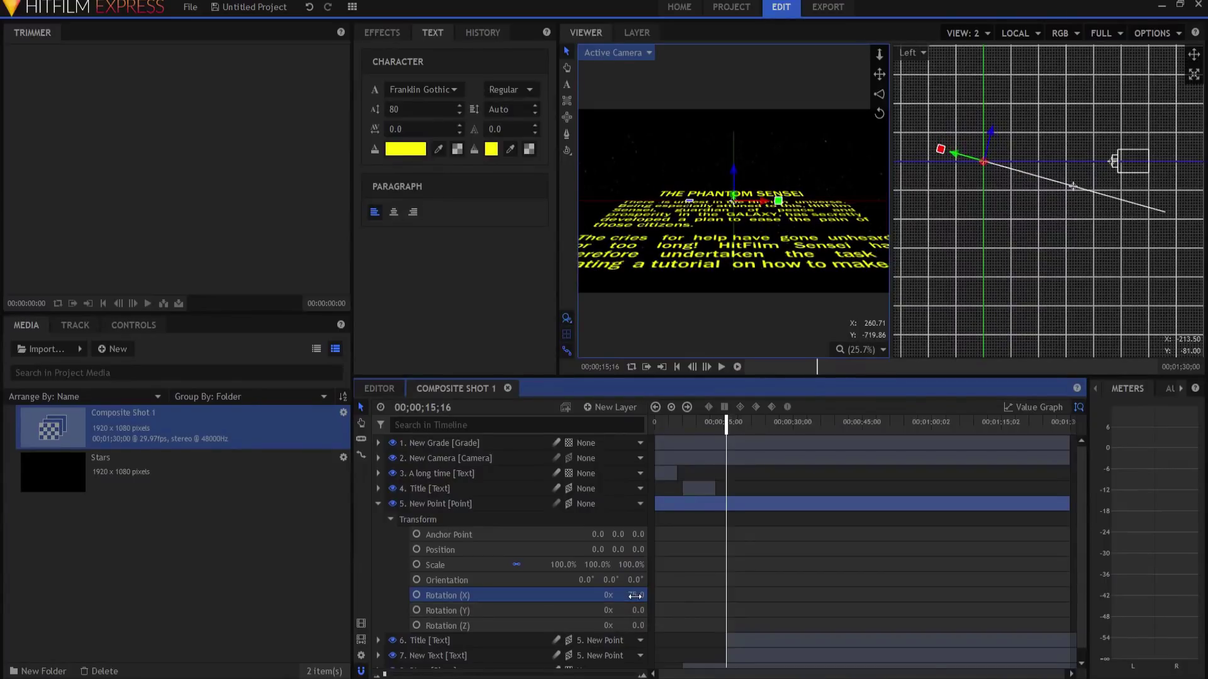
left_click_drag(635, 595, 629, 594)
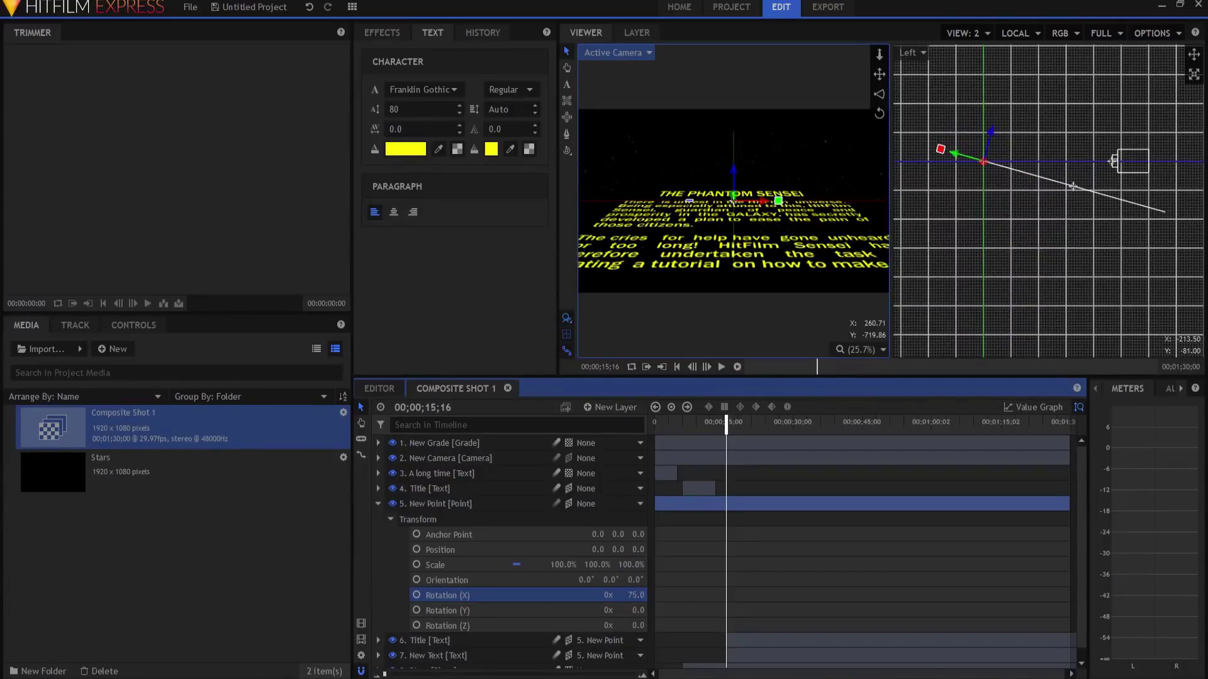
left_click(631, 595)
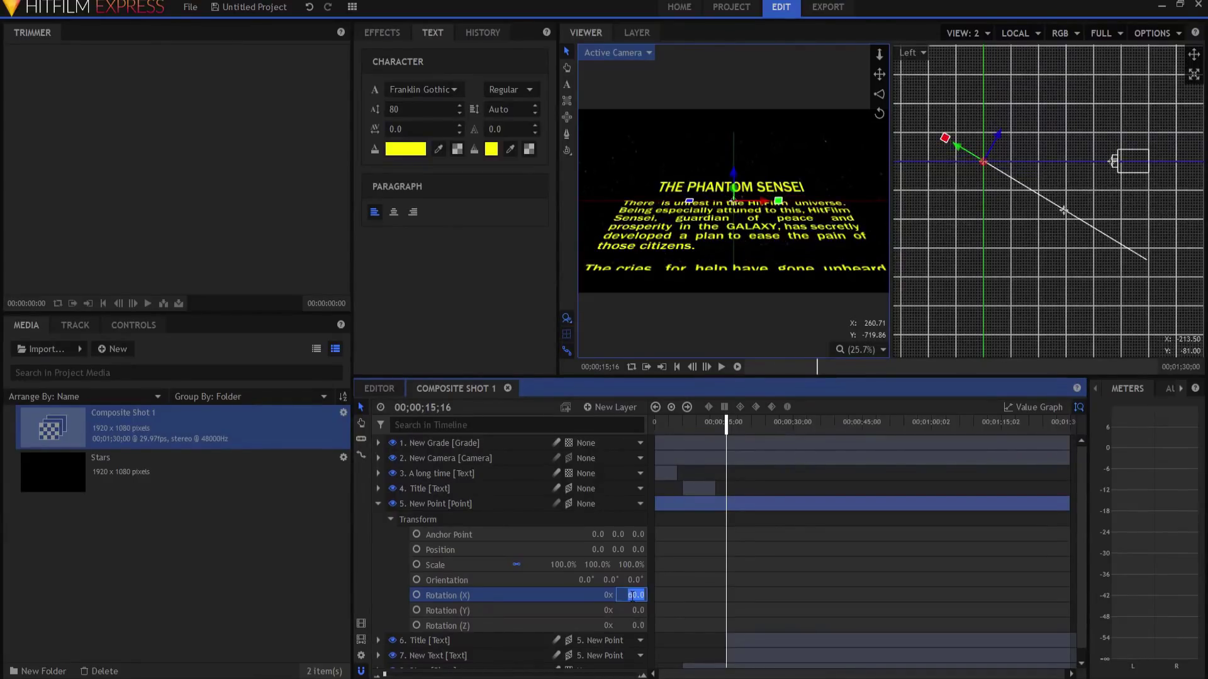
type("80")
key("Return")
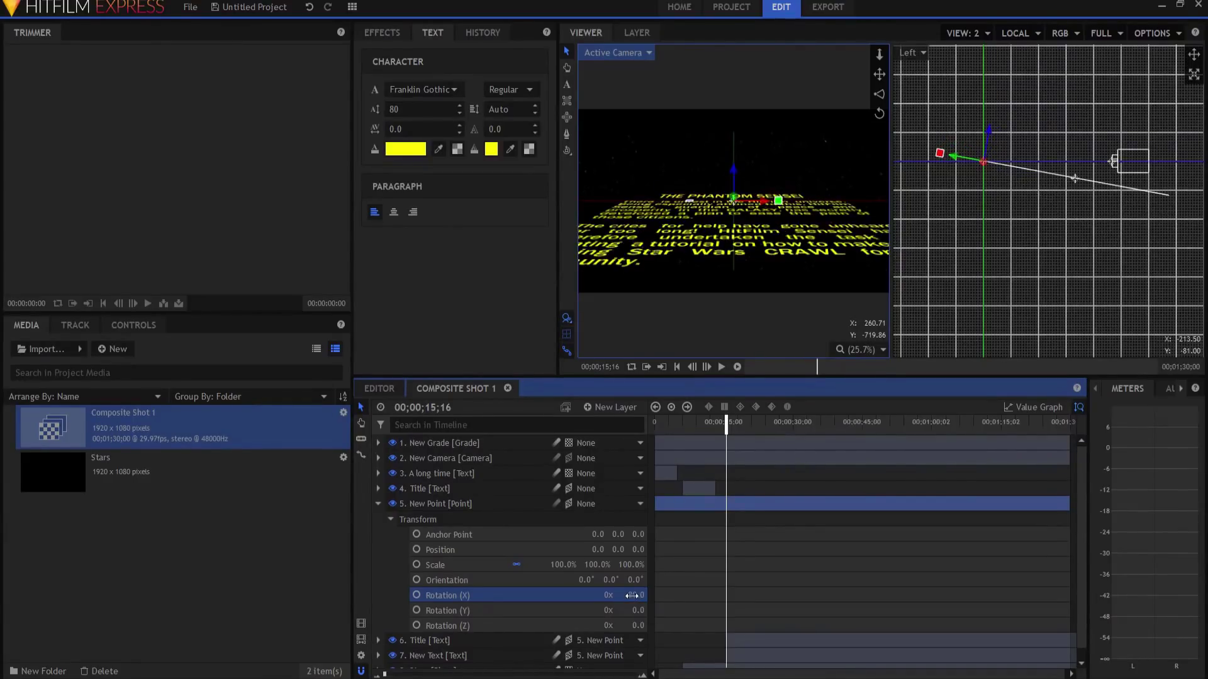
Step: Settle the X rotation at 75° after trying 72°, then slide the point down the camera line
left_click(632, 595)
type("72")
key("Return")
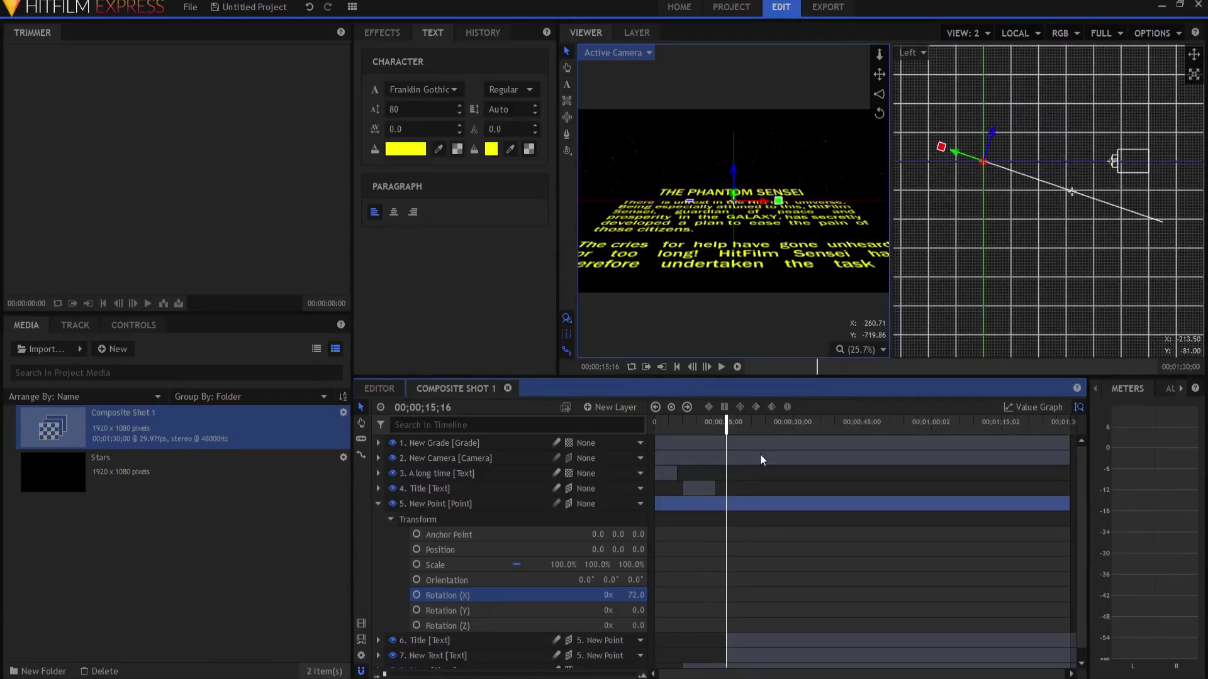
left_click(632, 596)
type("75")
key("Return")
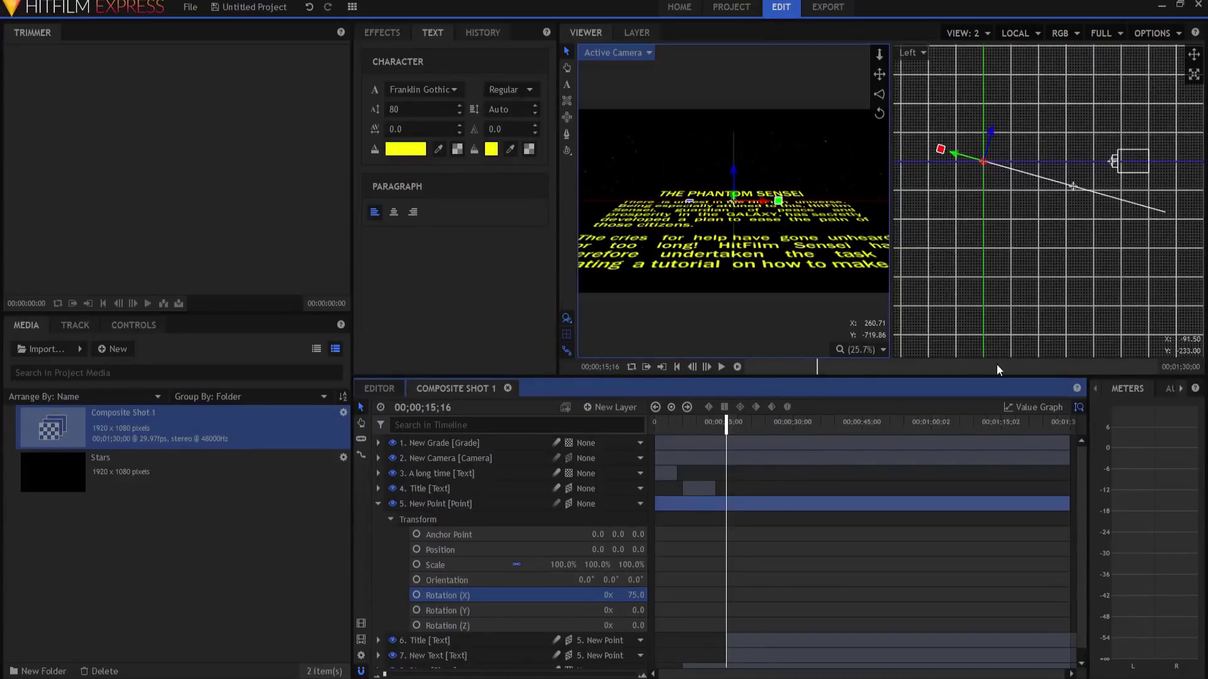
left_click_drag(956, 153, 1029, 190)
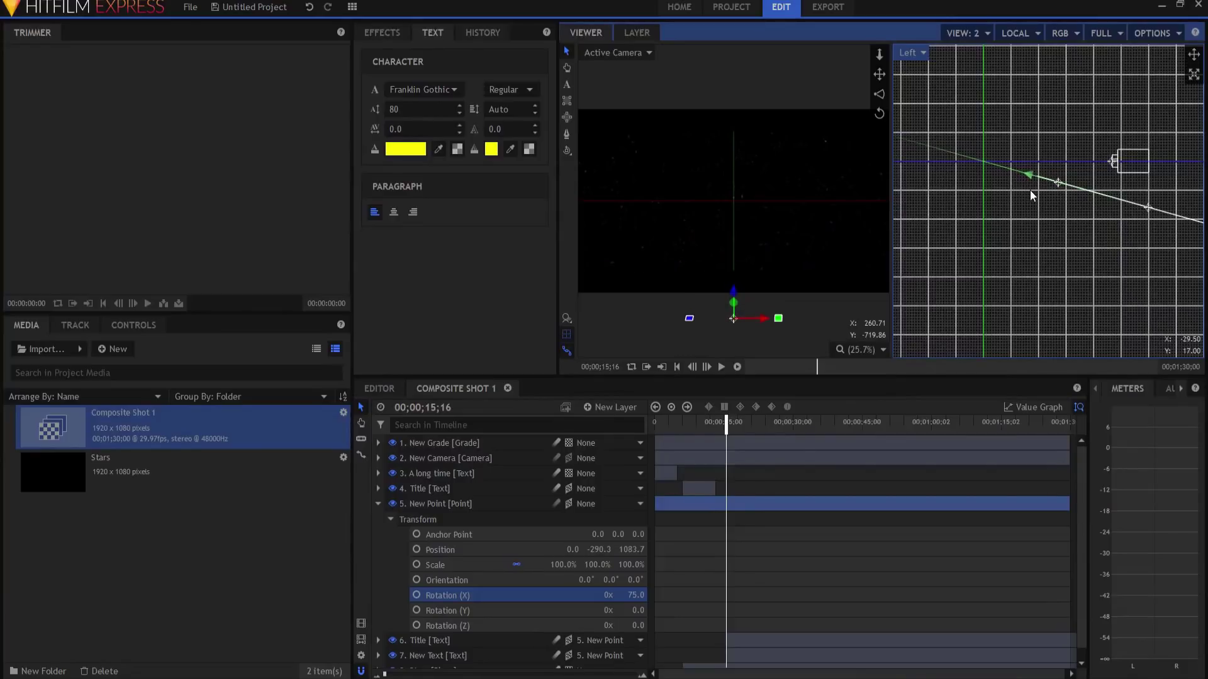
Step: Keyframe New Point's position at 15;16, then push it back to 0.0, 818.2, -3053.5 at 37;25
left_click_drag(1030, 190, 1031, 192)
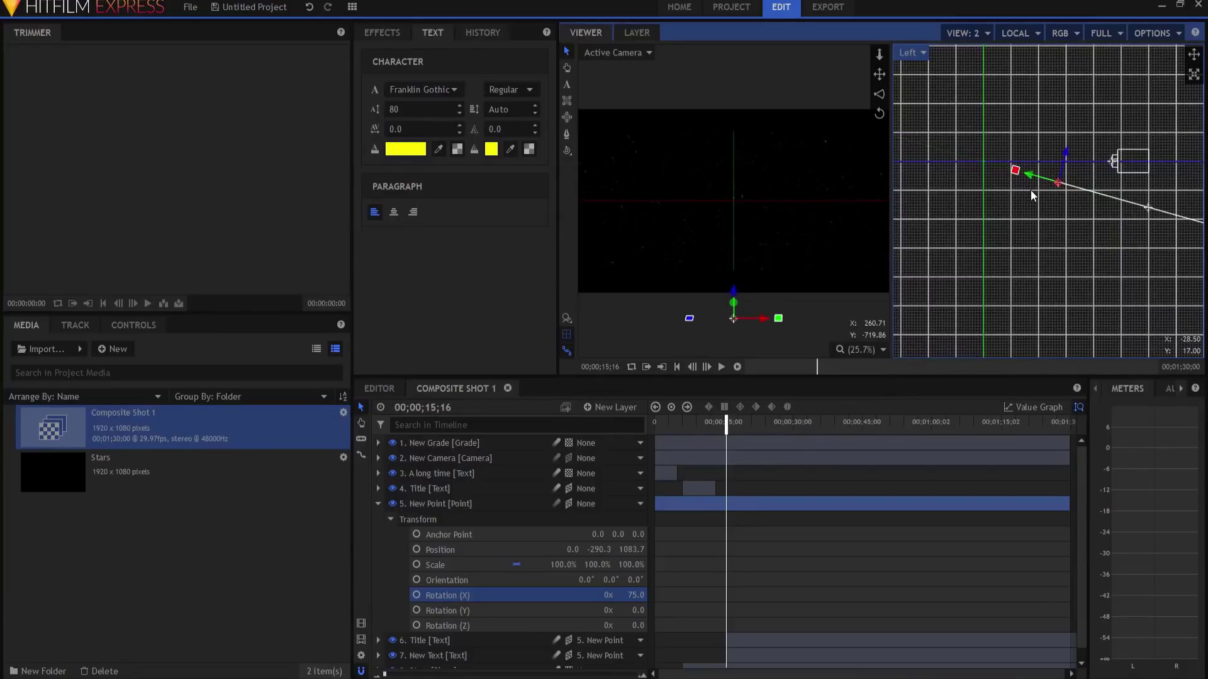
left_click(416, 550)
left_click(829, 424)
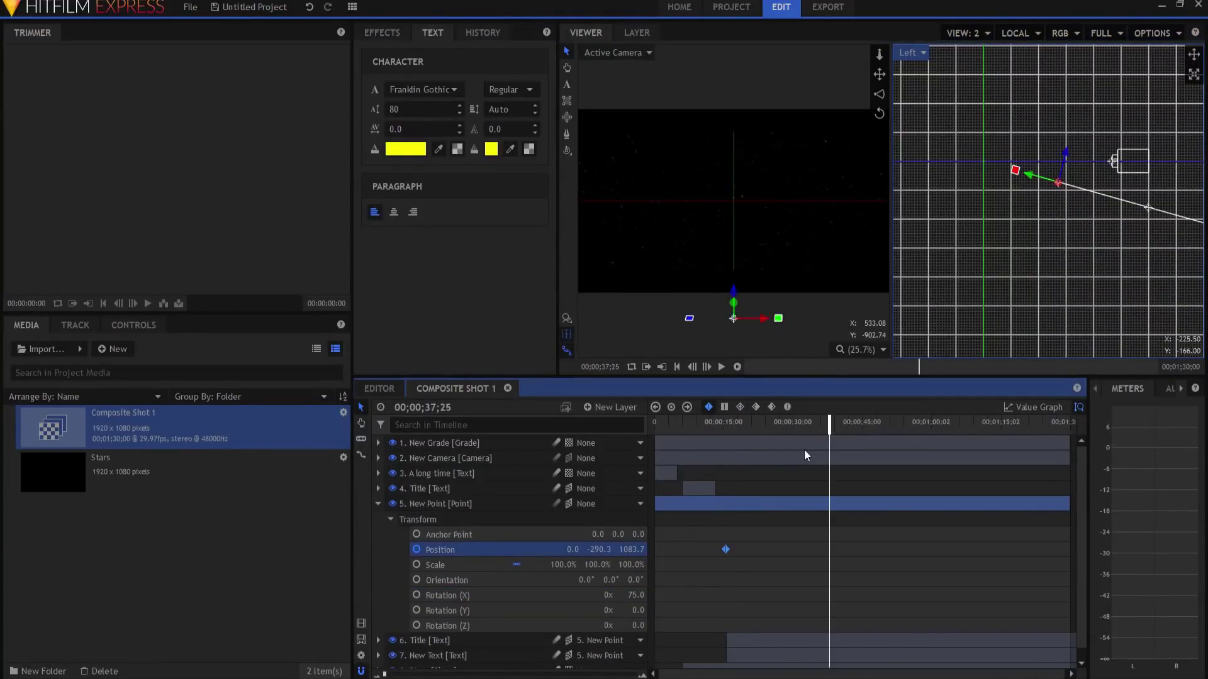
left_click_drag(1043, 171, 745, 100)
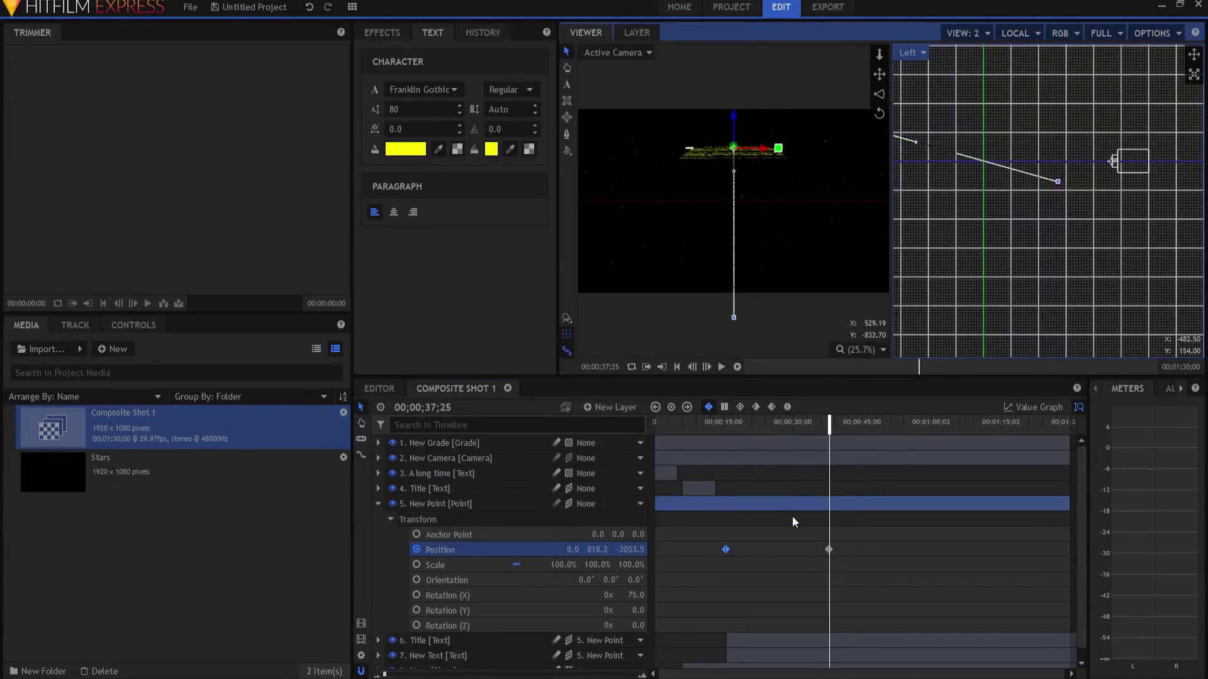
left_click(379, 504)
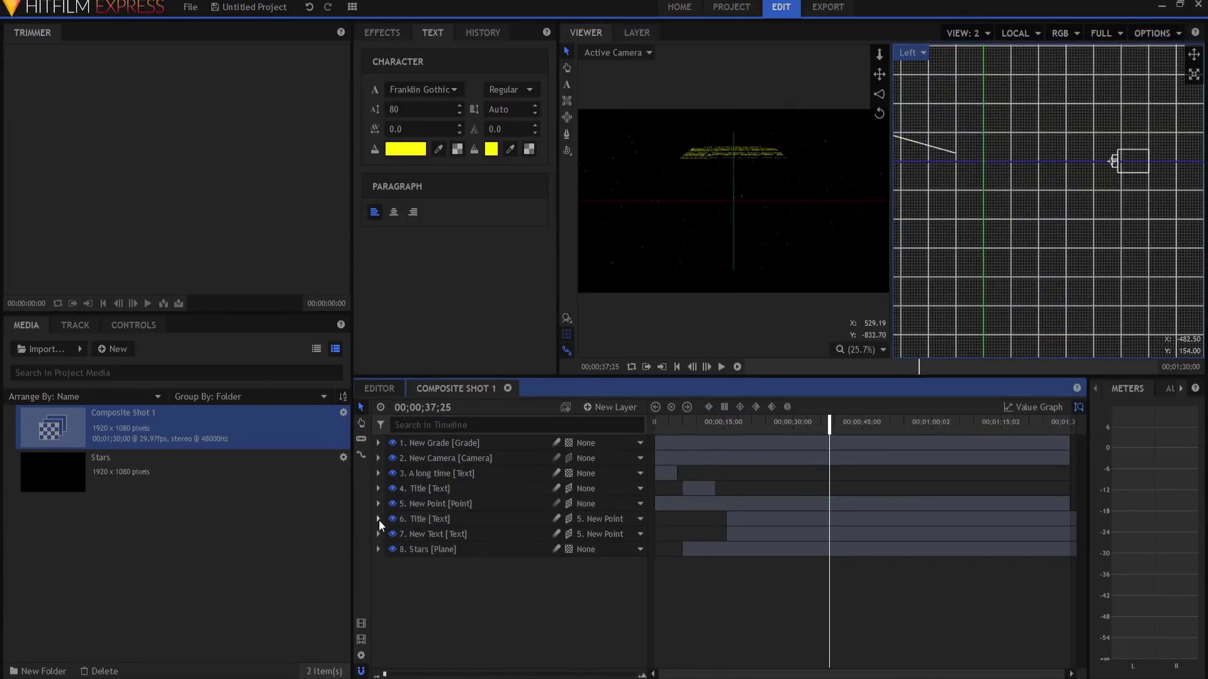
Step: Keyframe the Title layer's opacity from 100% down to 0% around 36;25–37;25
left_click(377, 519)
scroll(381, 546, "down", 3)
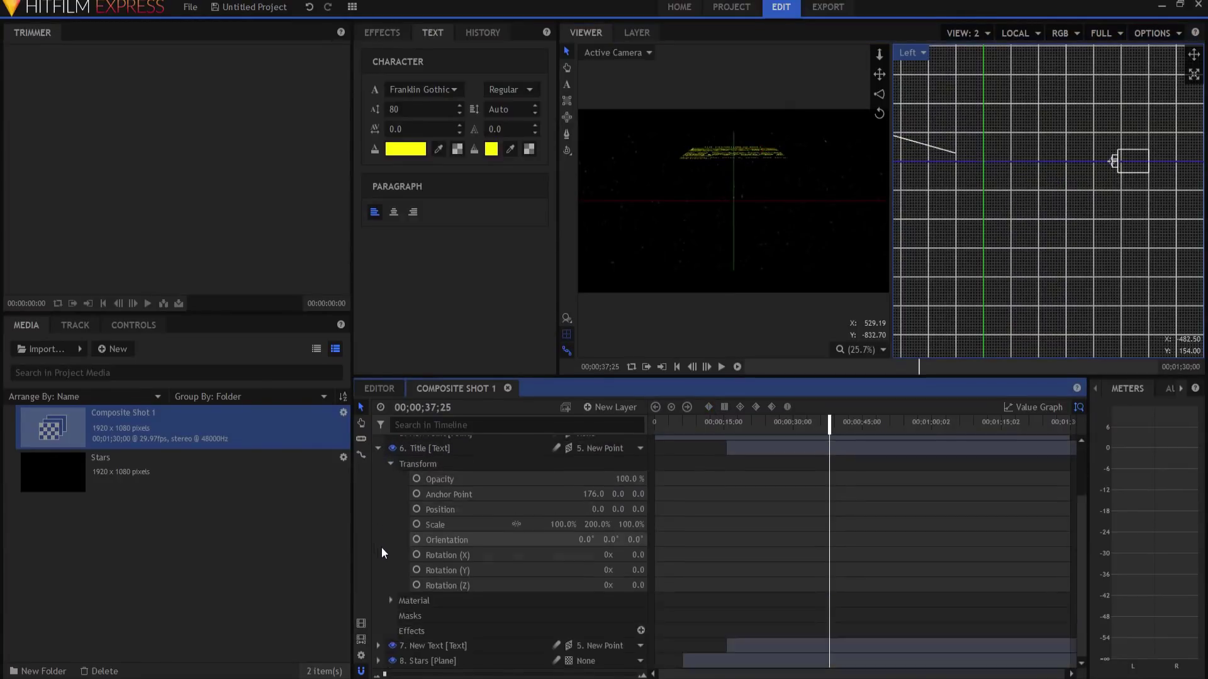
left_click(378, 645)
scroll(580, 530, "down", 7)
scroll(611, 536, "up", 7)
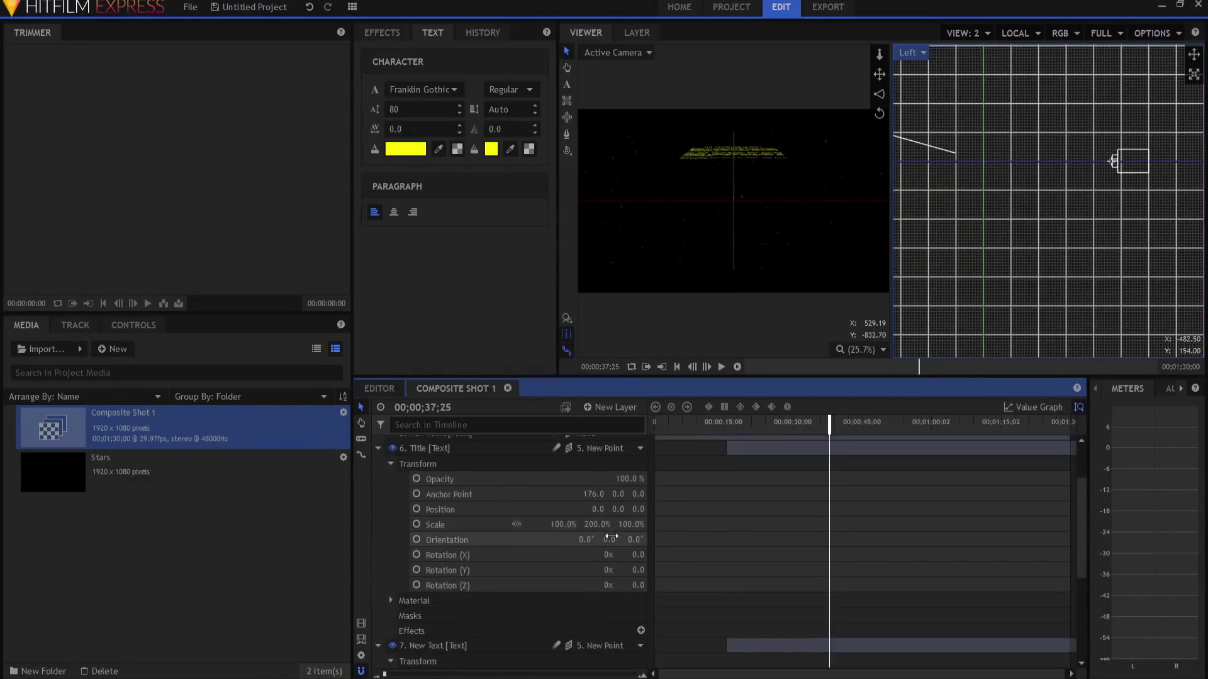
left_click(416, 480)
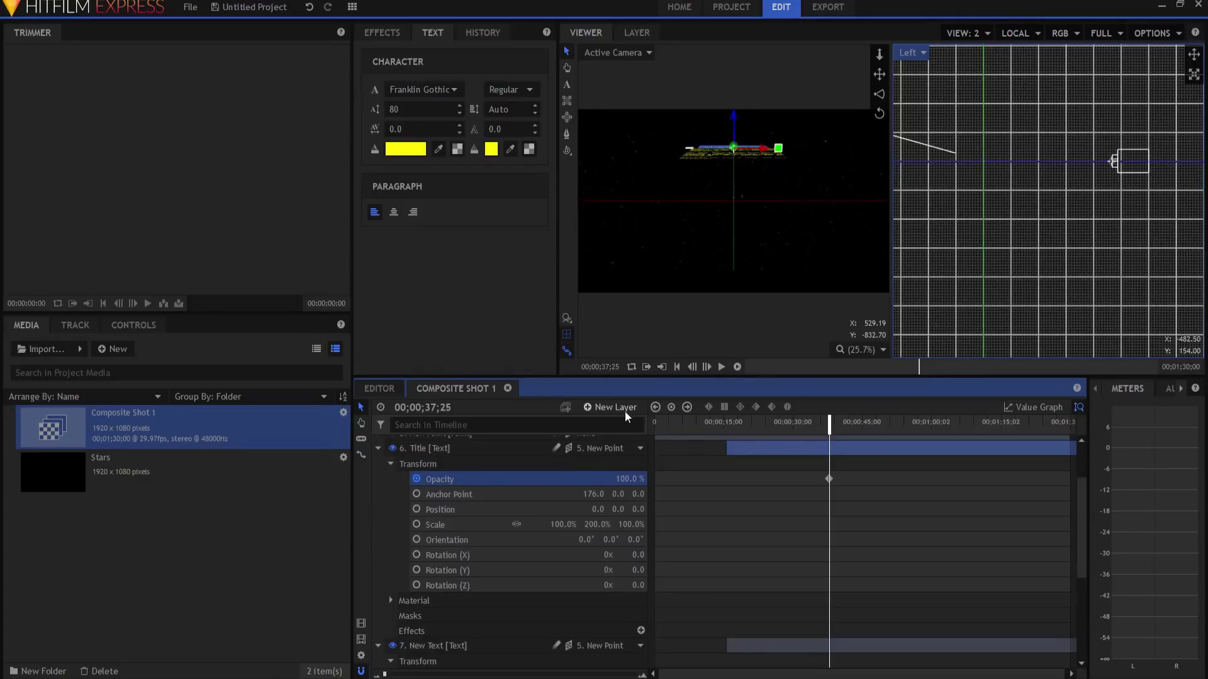
left_click(432, 409)
type("6")
key("Return")
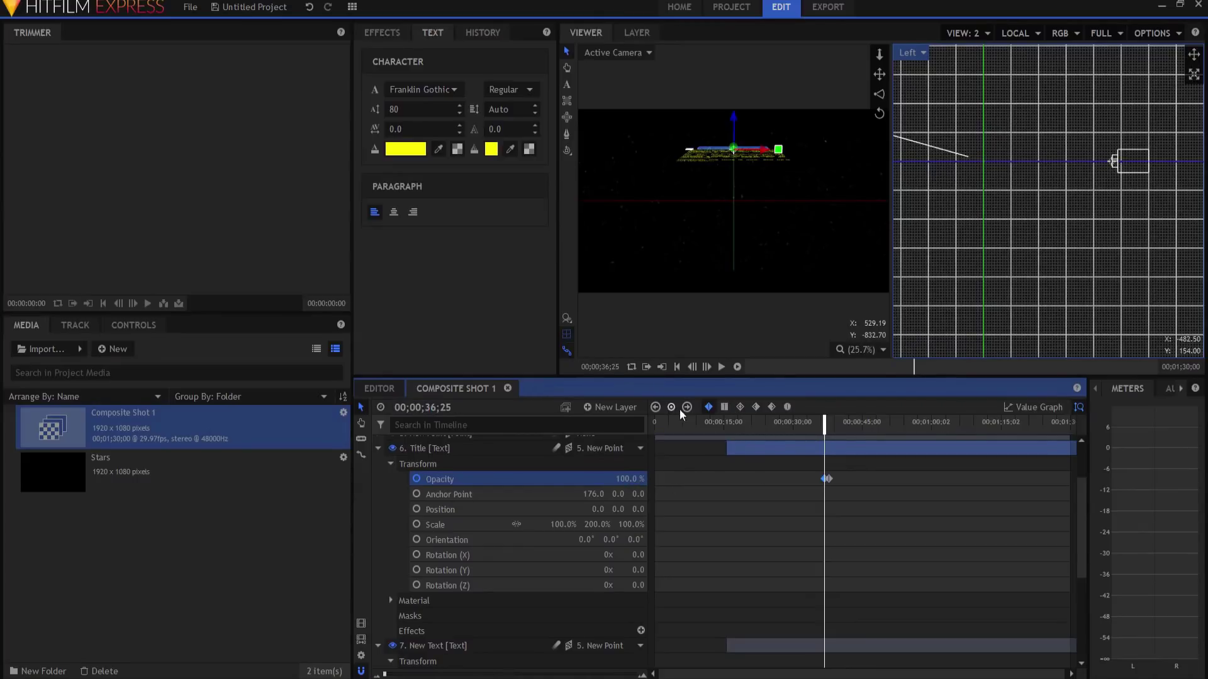
left_click(830, 478)
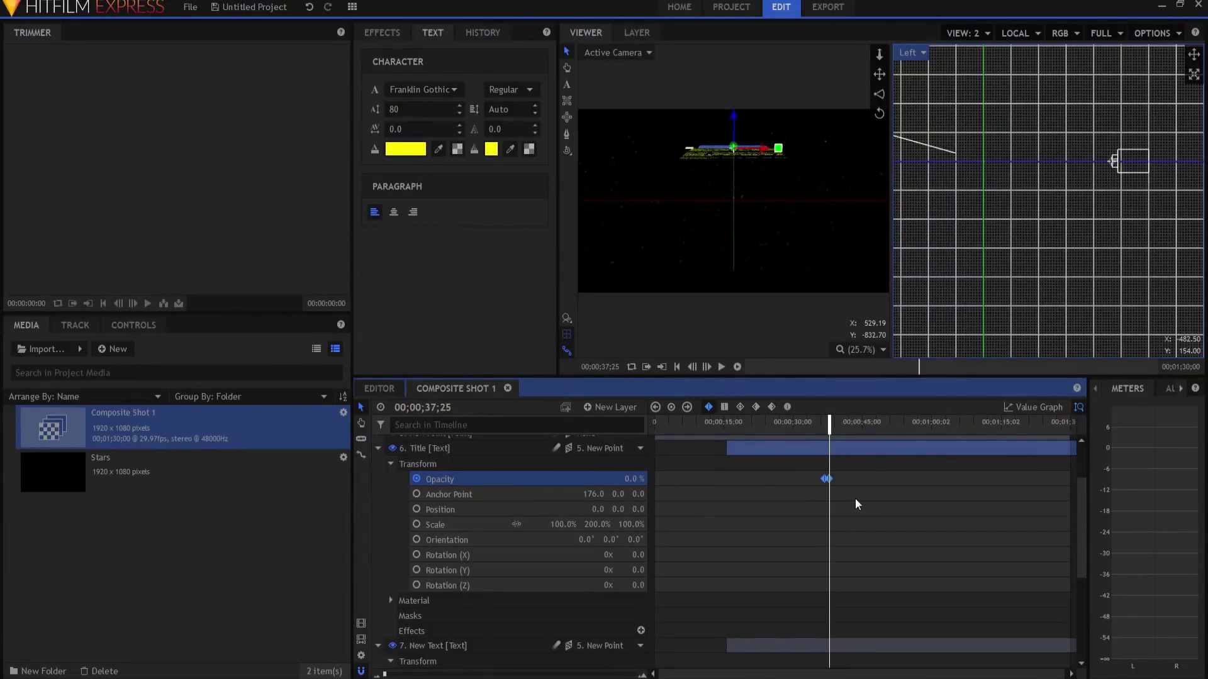
left_click_drag(826, 479, 821, 479)
Step: Keyframe the crawl text's opacity so it fades to 0% by 41;26
scroll(512, 597, "down", 3)
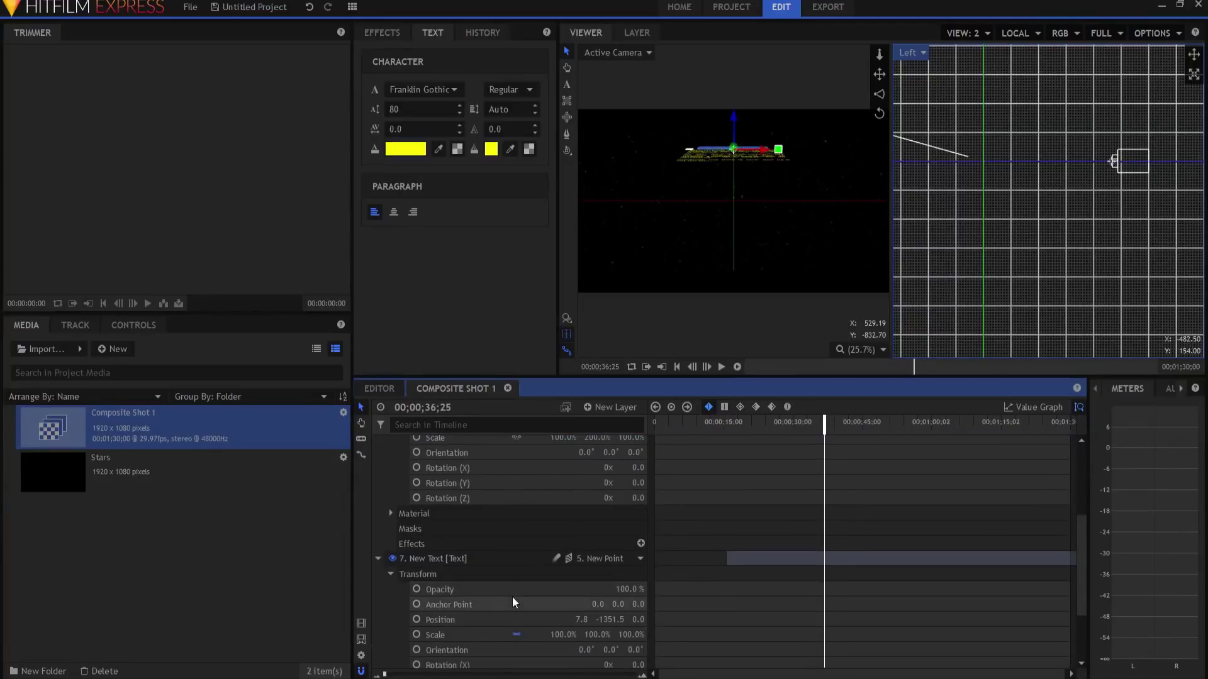
left_click(416, 590)
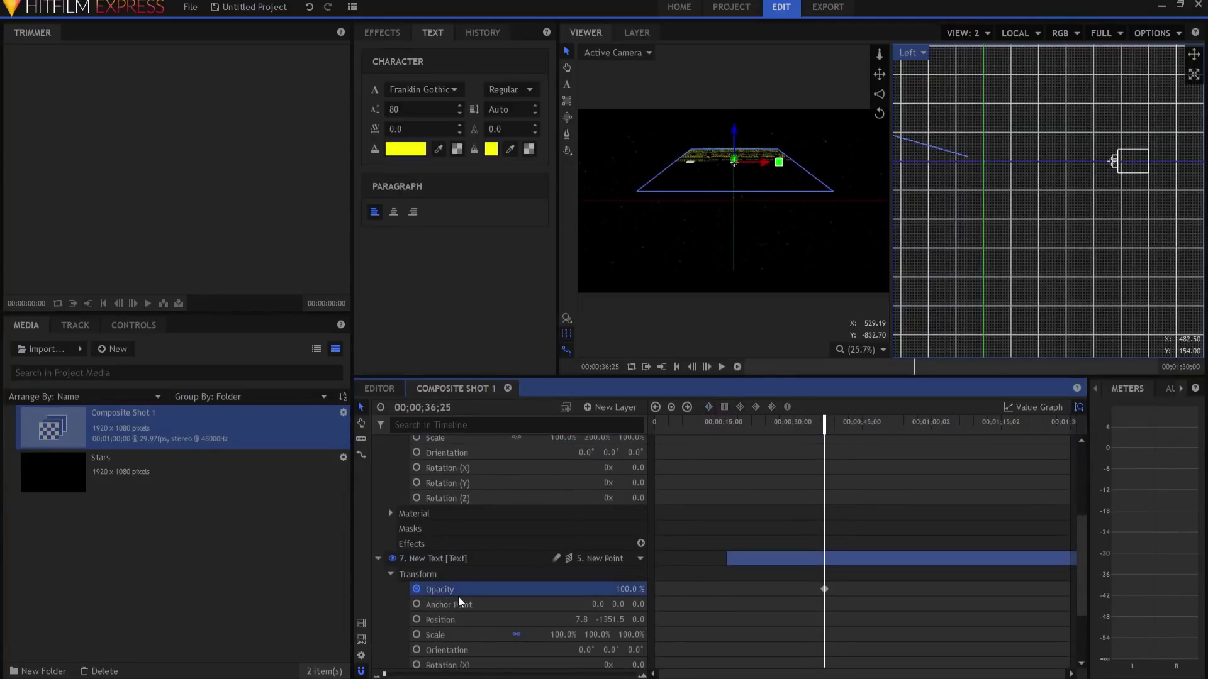
left_click_drag(821, 427, 847, 426)
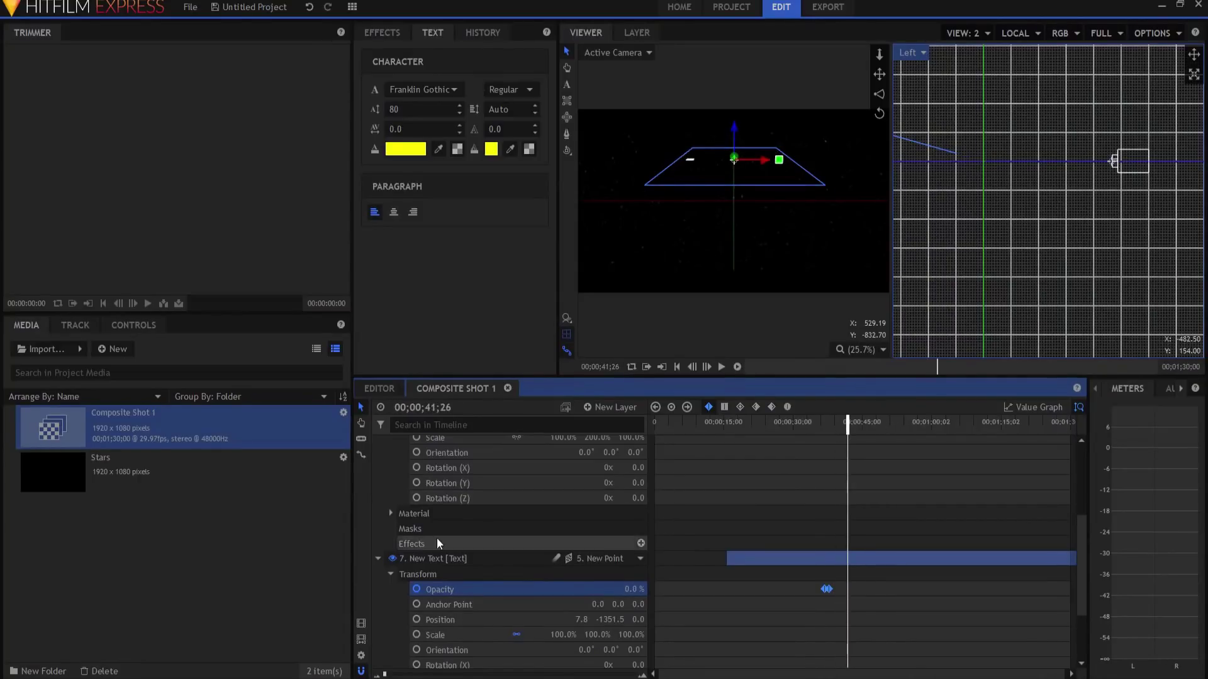
scroll(437, 538, "up", 5)
left_click(378, 520)
Step: Switch to a single camera view with Scale to Fit, scrubbing back to 18;15 to watch the crawl
left_click(378, 534)
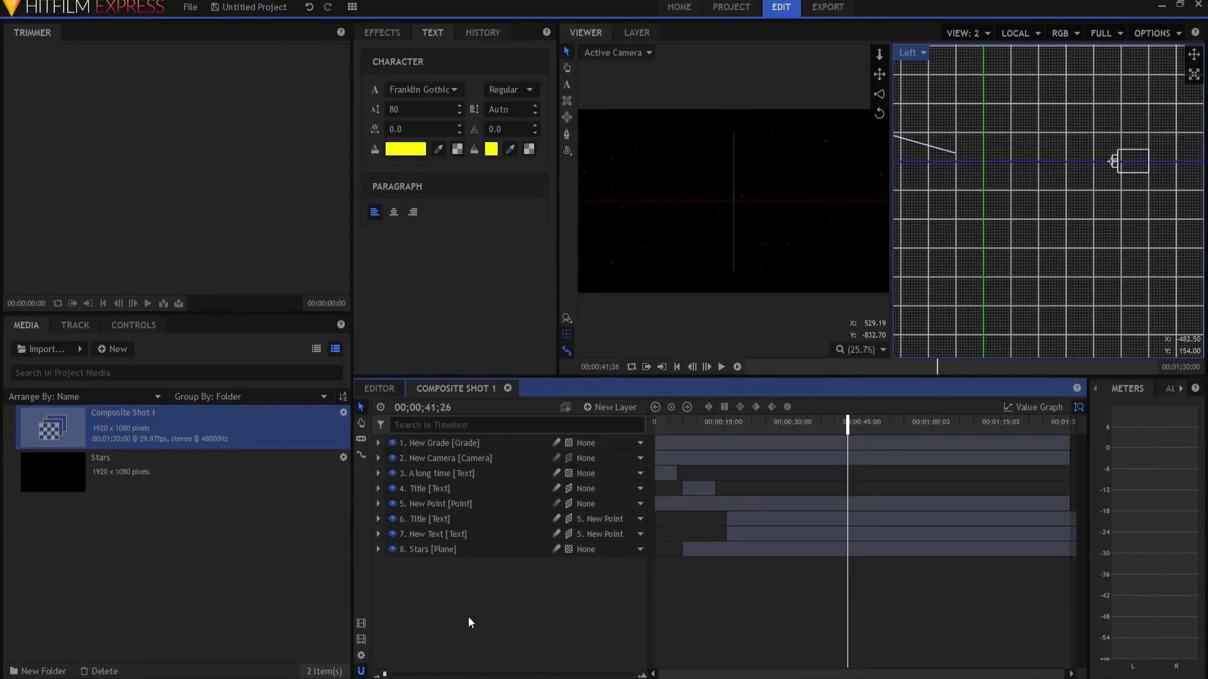
left_click_drag(755, 426, 861, 456)
left_click(964, 34)
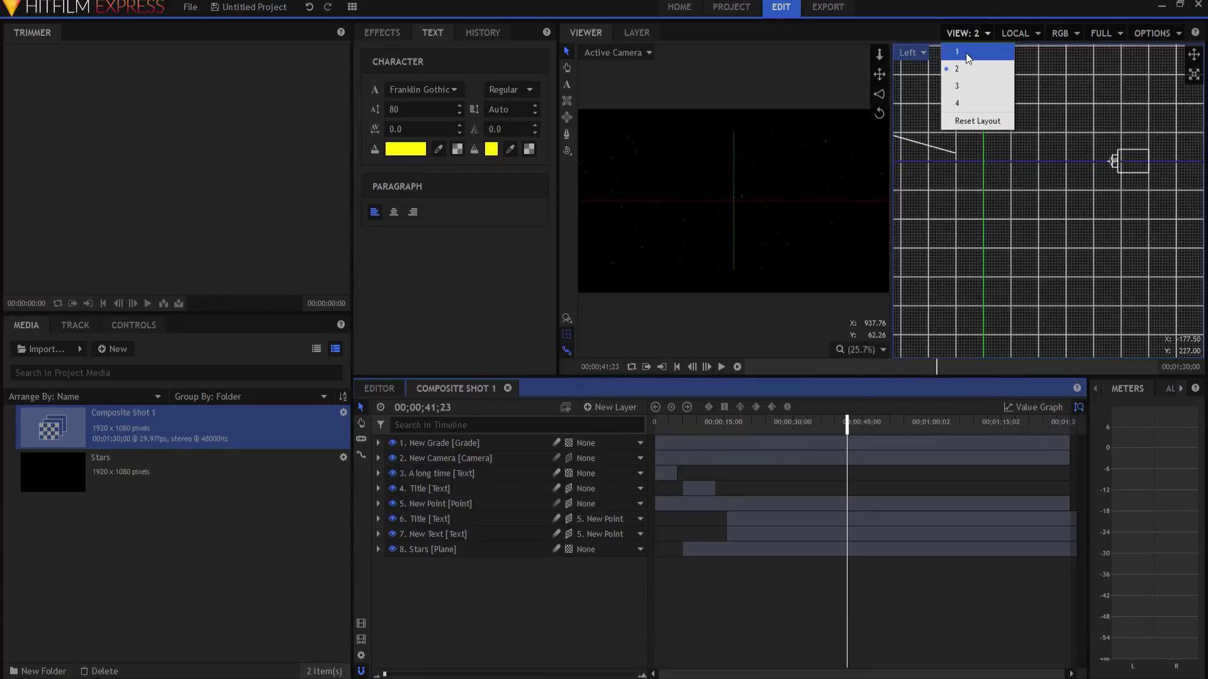
left_click(968, 56)
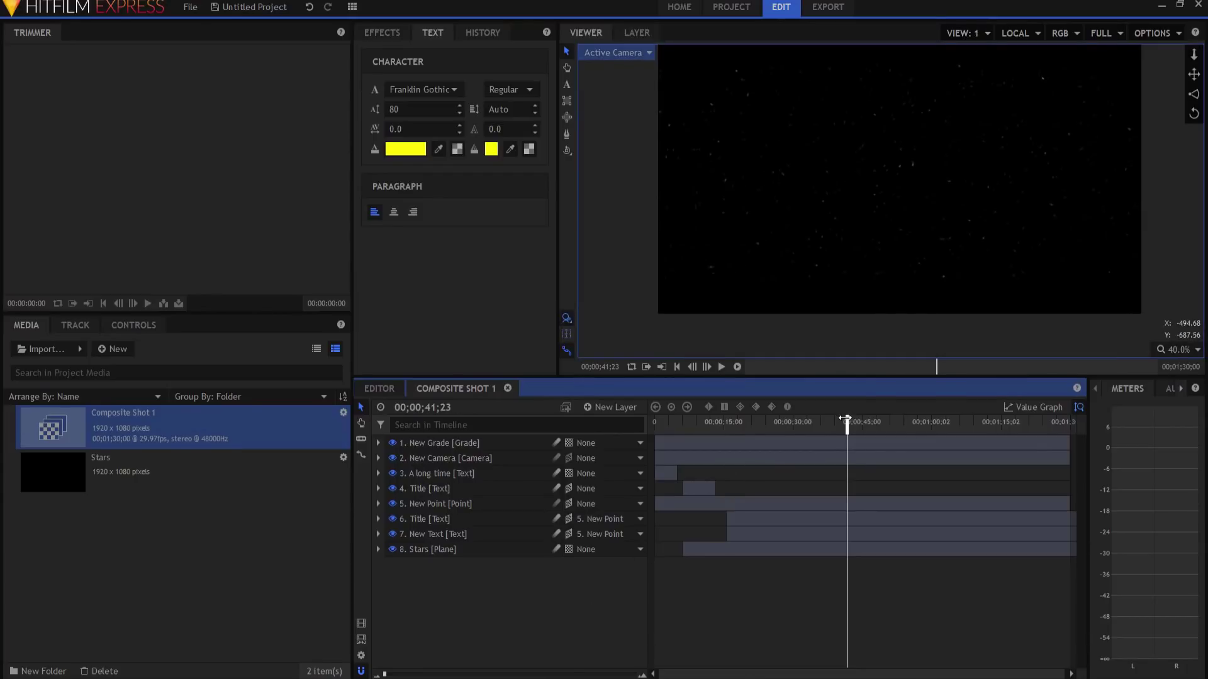
left_click_drag(844, 418, 789, 420)
left_click(1175, 349)
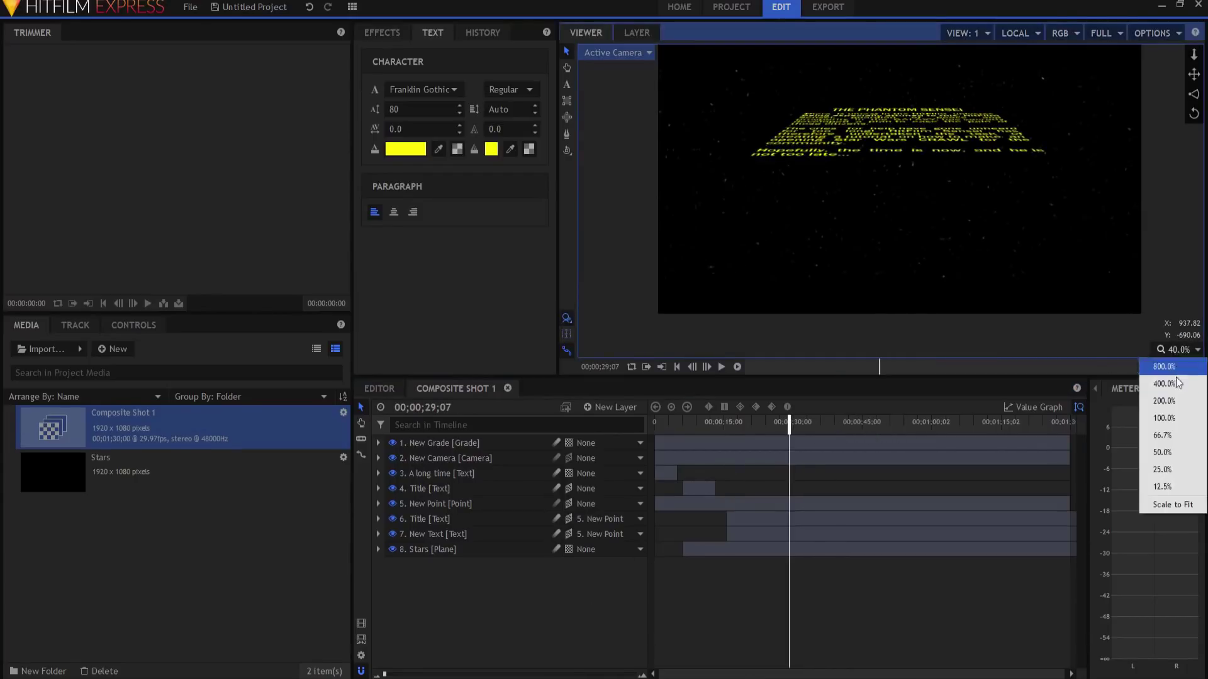
left_click(1165, 505)
left_click_drag(788, 418, 763, 451)
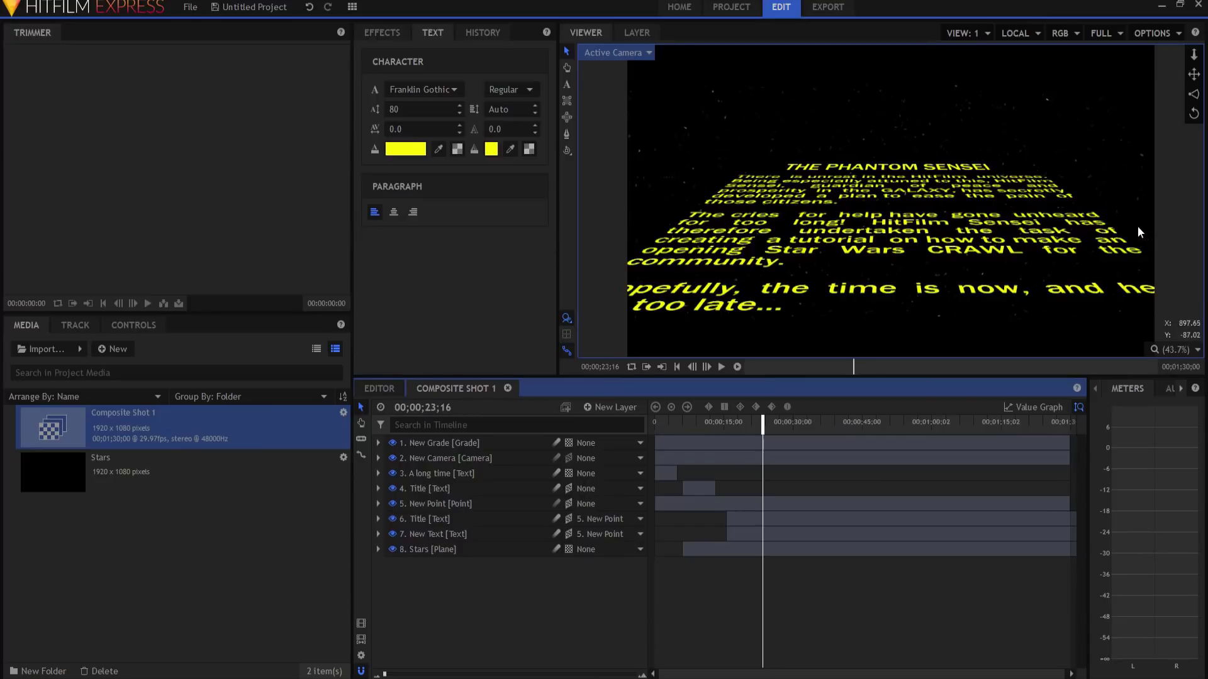